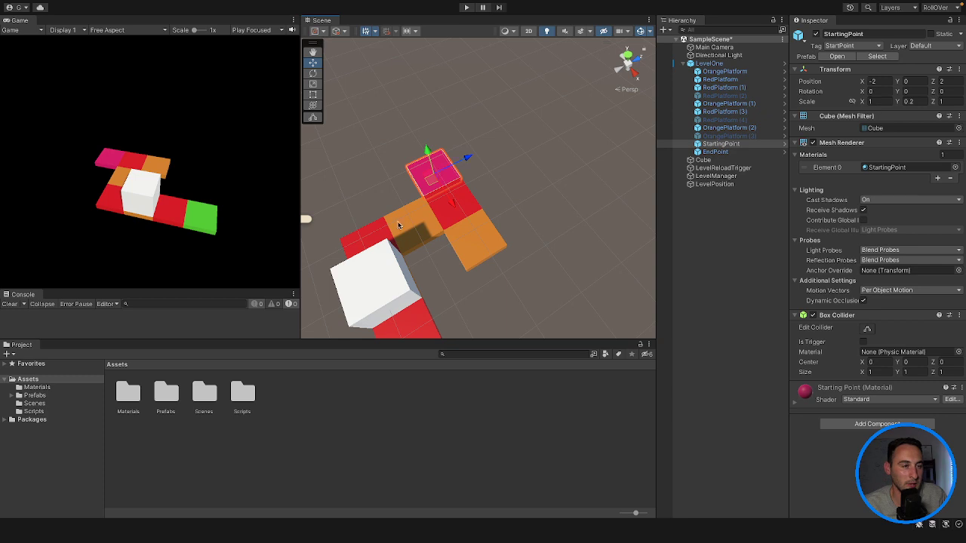
- Set the player Cube's position to X -2, Y 0, Z 2 in the Inspector
{"action": "left_click", "coordinate": [369, 276]}
{"action": "left_click", "coordinate": [875, 71]}
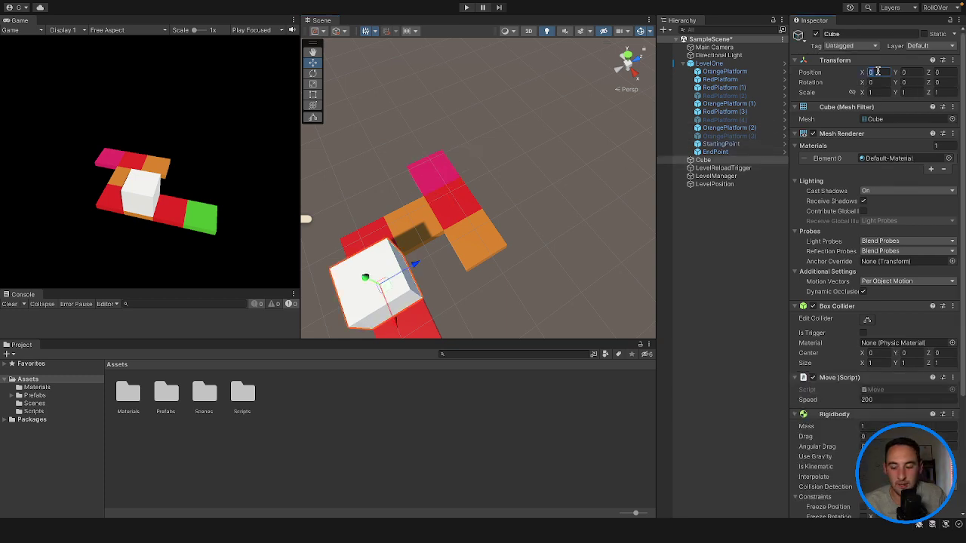
{"action": "type", "text": "-2"}
{"action": "key", "text": "Tab"}
{"action": "type", "text": "2"}
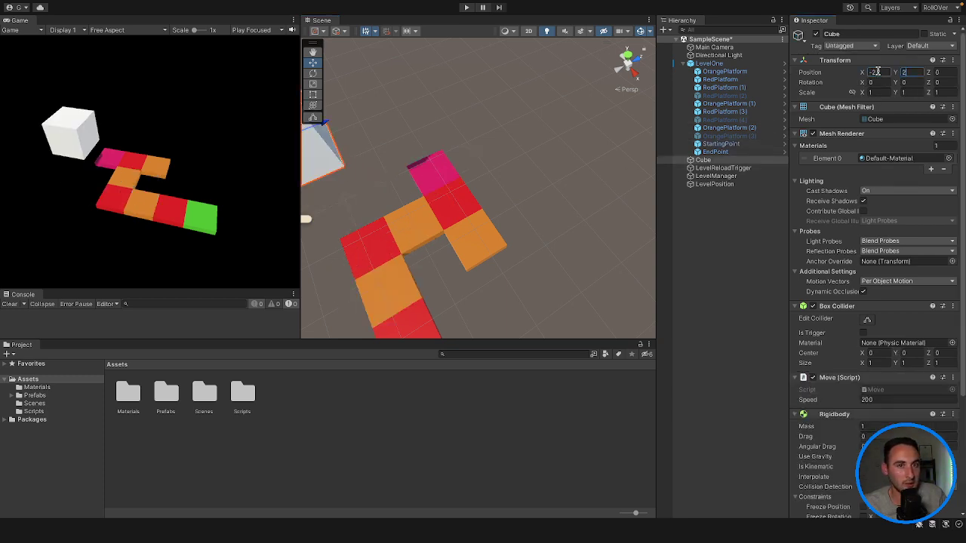
{"action": "key", "text": "BackSpace"}
{"action": "type", "text": "0"}
{"action": "key", "text": "Tab"}
{"action": "type", "text": "2"}
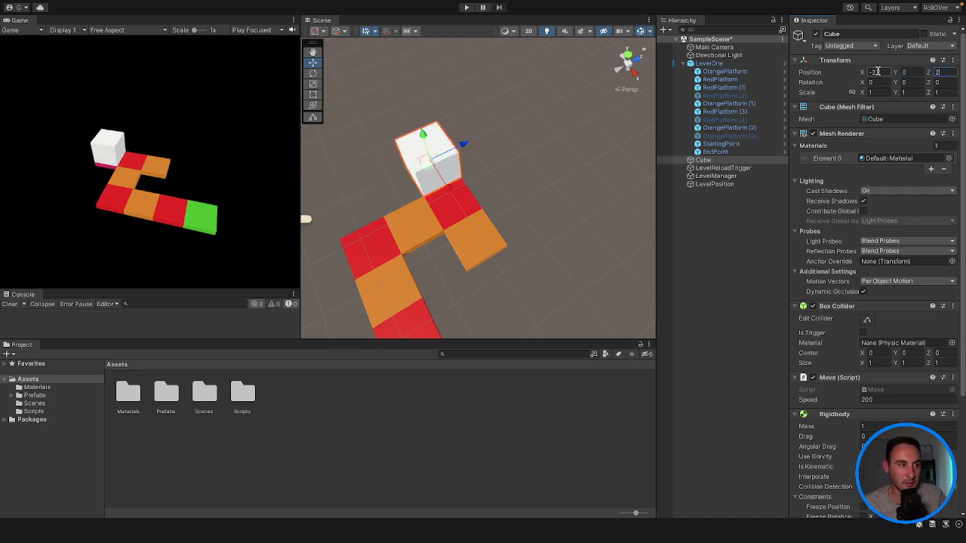
- Drag the Cube down below the platforms to about Y -1.195
{"action": "left_click_drag", "start_coordinate": [422, 219], "coordinate": [474, 181], "text": "alt"}
{"action": "scroll", "coordinate": [474, 181], "scroll_direction": "up", "scroll_amount": 5}
{"action": "left_click_drag", "start_coordinate": [561, 210], "coordinate": [447, 203], "text": "alt"}
{"action": "left_click", "coordinate": [451, 170]}
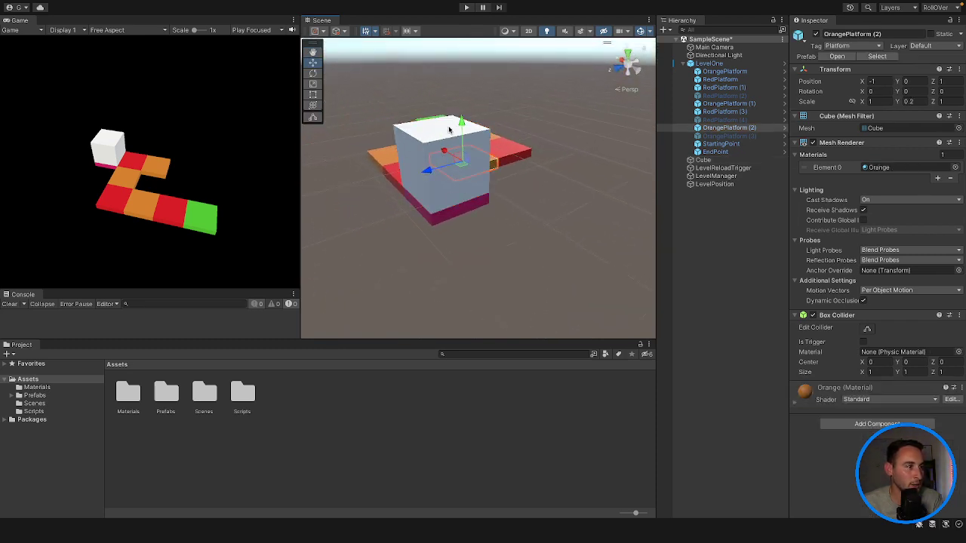
{"action": "left_click", "coordinate": [436, 208]}
{"action": "left_click_drag", "start_coordinate": [441, 127], "coordinate": [431, 192]}
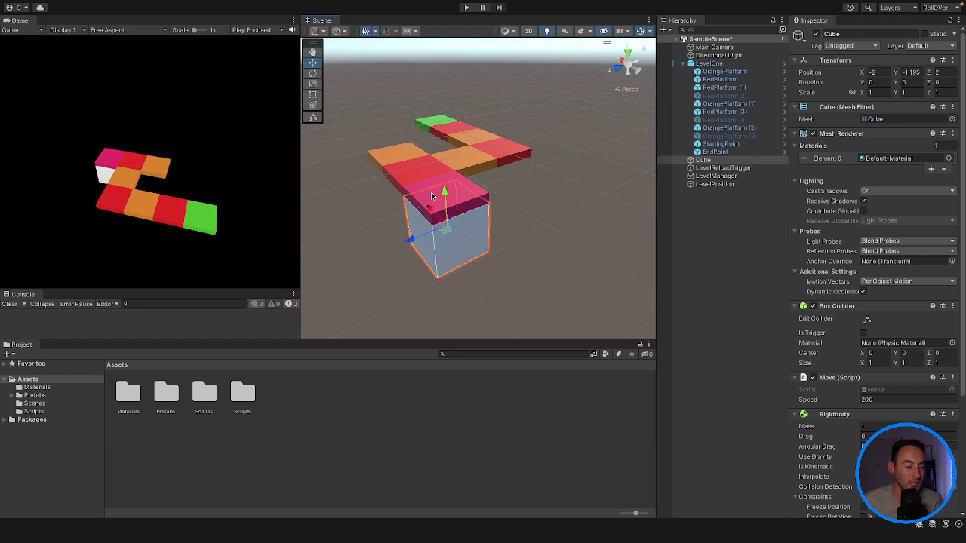
{"action": "left_click", "coordinate": [907, 92]}
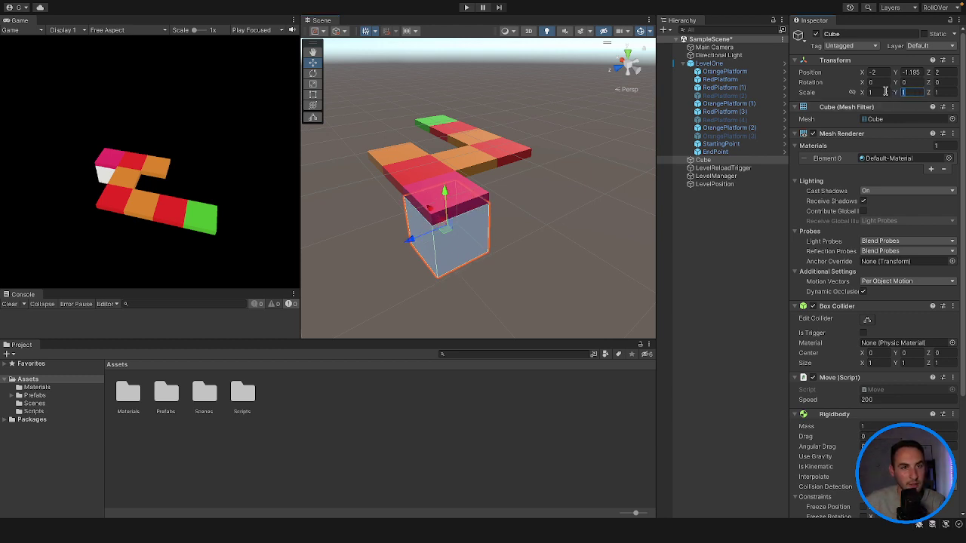
{"action": "type", "text": "0"}
{"action": "left_click_drag", "start_coordinate": [442, 187], "coordinate": [443, 156]}
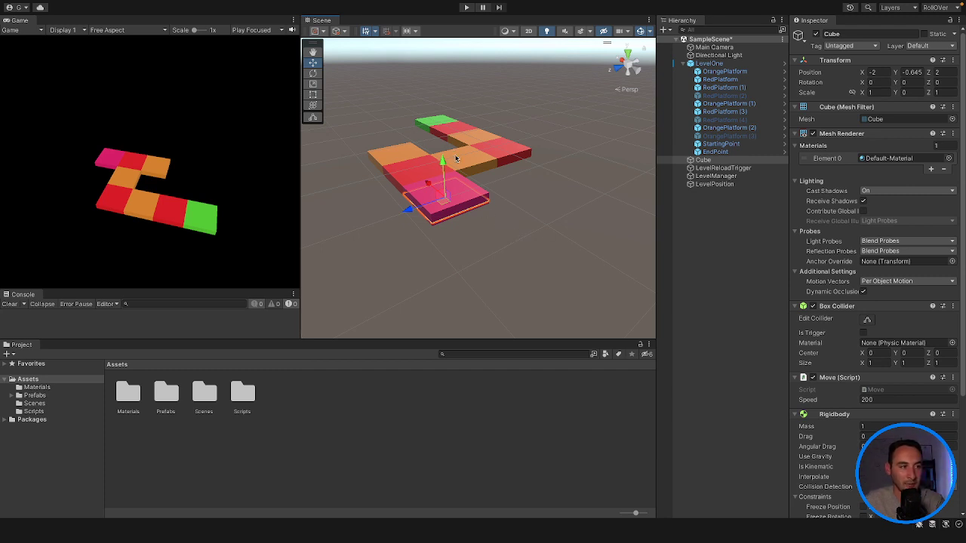
{"action": "left_click_drag", "start_coordinate": [442, 156], "coordinate": [443, 160]}
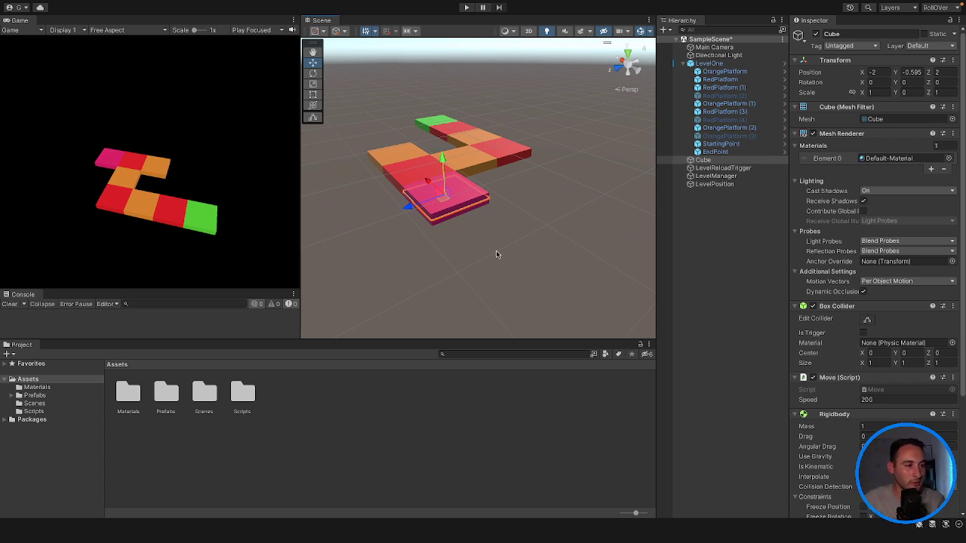
{"action": "left_click", "coordinate": [905, 92]}
{"action": "type", "text": "0.15"}
{"action": "left_click_drag", "start_coordinate": [903, 94], "coordinate": [916, 95]}
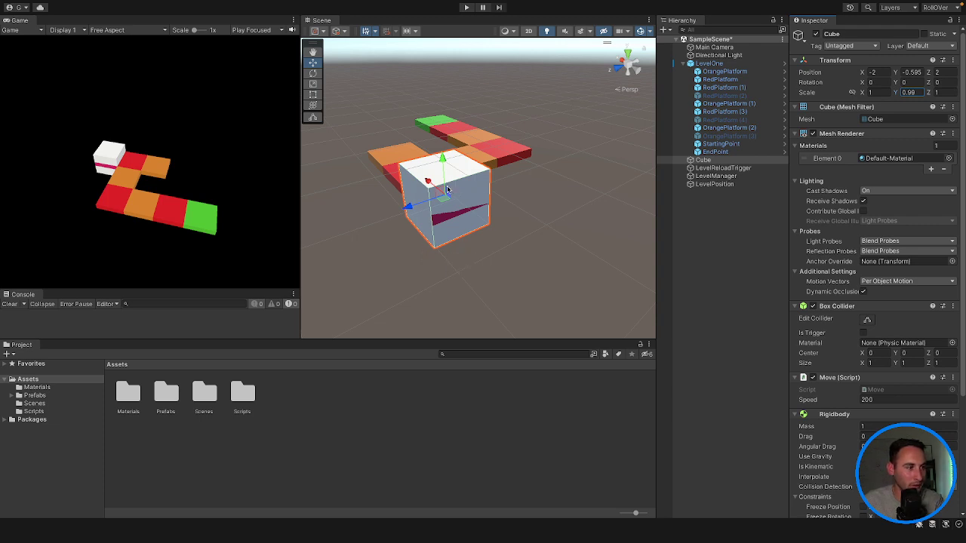
{"action": "left_click_drag", "start_coordinate": [443, 161], "coordinate": [444, 122]}
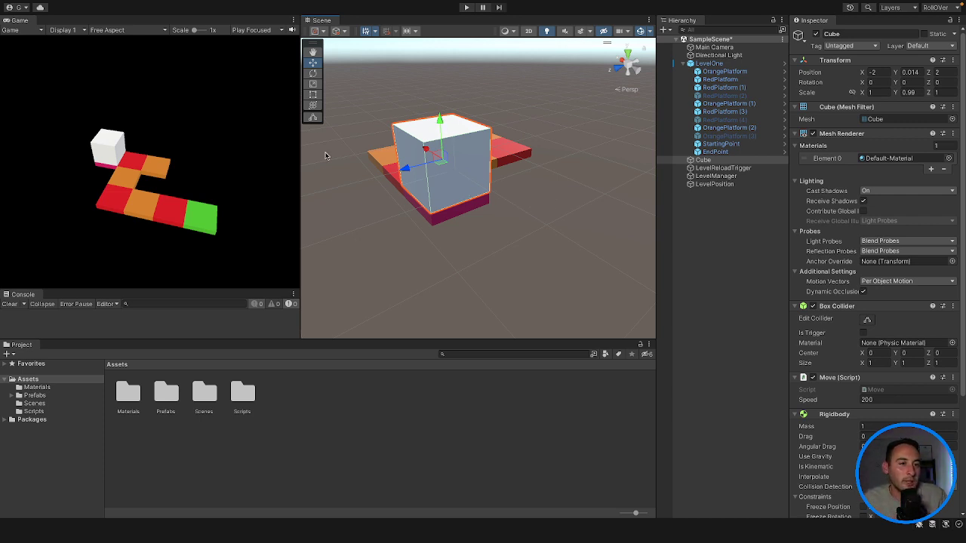
{"action": "left_click_drag", "start_coordinate": [562, 216], "coordinate": [509, 242], "text": "alt"}
{"action": "mouse_move", "coordinate": [509, 242]}
{"action": "right_mouse_down"}
{"action": "mouse_move", "coordinate": [517, 258]}
{"action": "mouse_move", "coordinate": [509, 250]}
{"action": "right_mouse_up"}
{"action": "scroll", "coordinate": [512, 257], "scroll_direction": "down", "scroll_amount": 1}
{"action": "scroll", "coordinate": [511, 254], "scroll_direction": "down", "scroll_amount": 1}
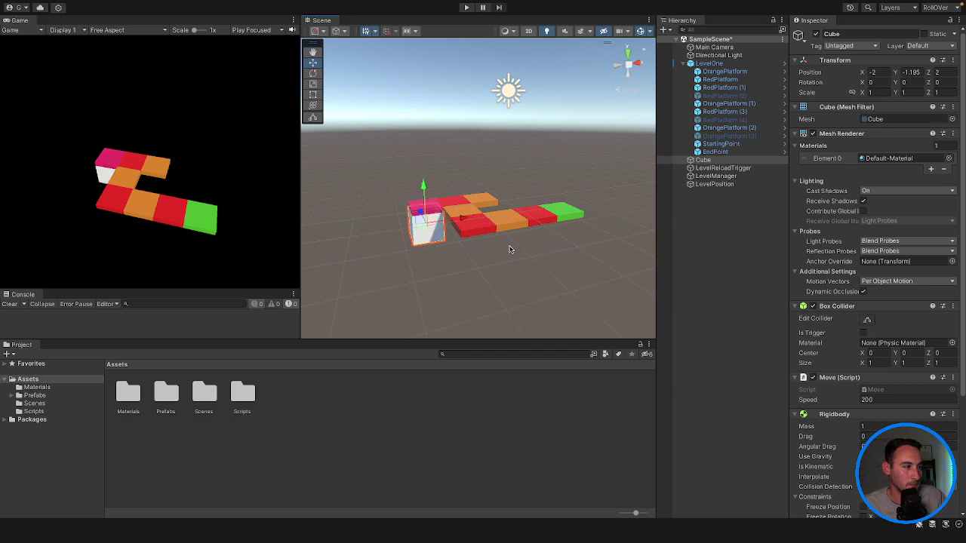
- Open Window > Animation > Animation and dock it under the Scene view
{"action": "left_click_drag", "start_coordinate": [520, 212], "coordinate": [509, 196], "text": "alt"}
{"action": "scroll", "coordinate": [504, 179], "scroll_direction": "up", "scroll_amount": 5}
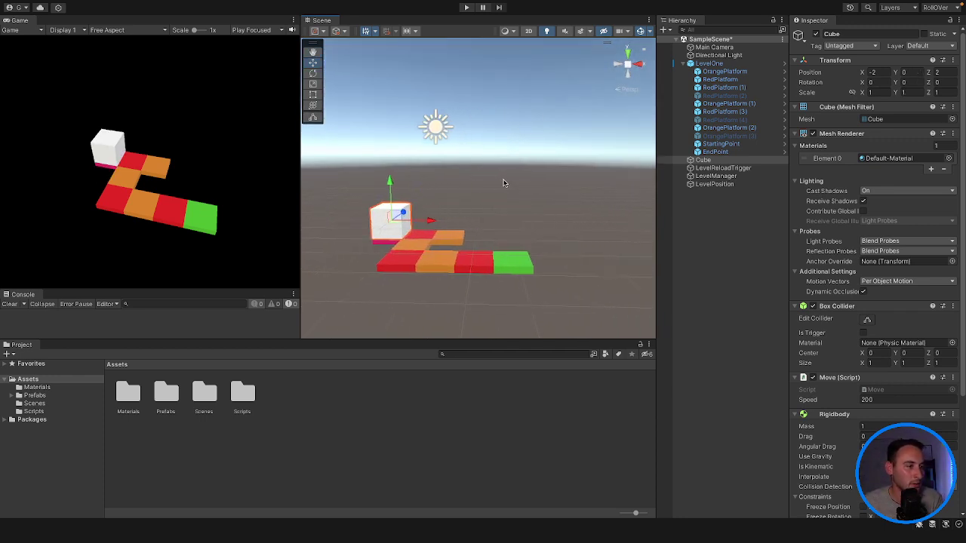
{"action": "scroll", "coordinate": [464, 209], "scroll_direction": "down", "scroll_amount": 3}
{"action": "right_click_drag", "start_coordinate": [464, 210], "coordinate": [477, 232]}
{"action": "scroll", "coordinate": [477, 232], "scroll_direction": "down", "scroll_amount": 2}
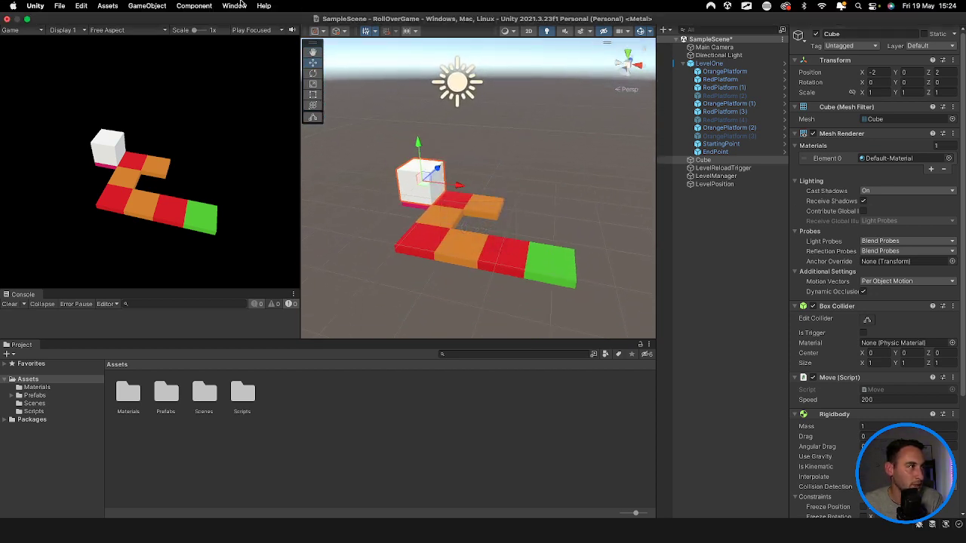
{"action": "left_click", "coordinate": [234, 5]}
{"action": "mouse_move", "coordinate": [289, 219]}
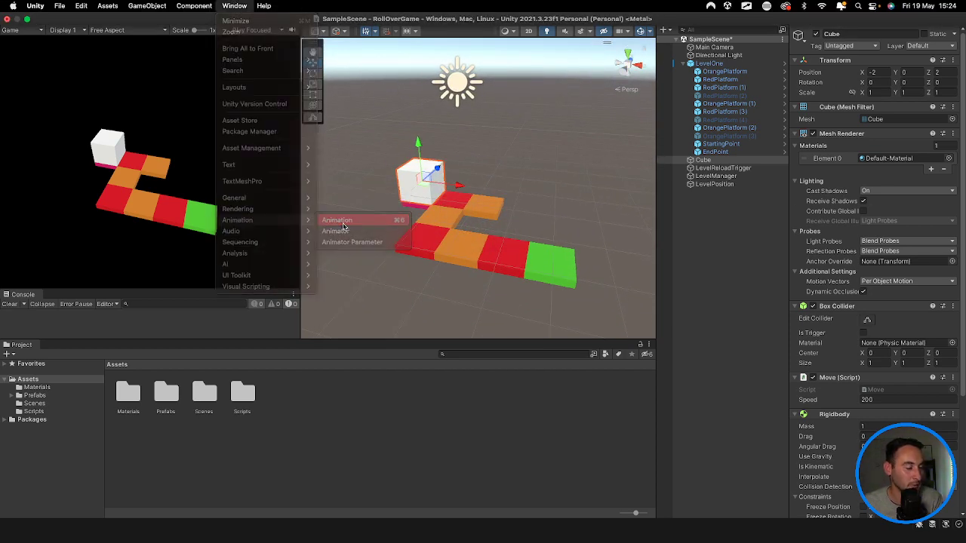
{"action": "left_click", "coordinate": [343, 224]}
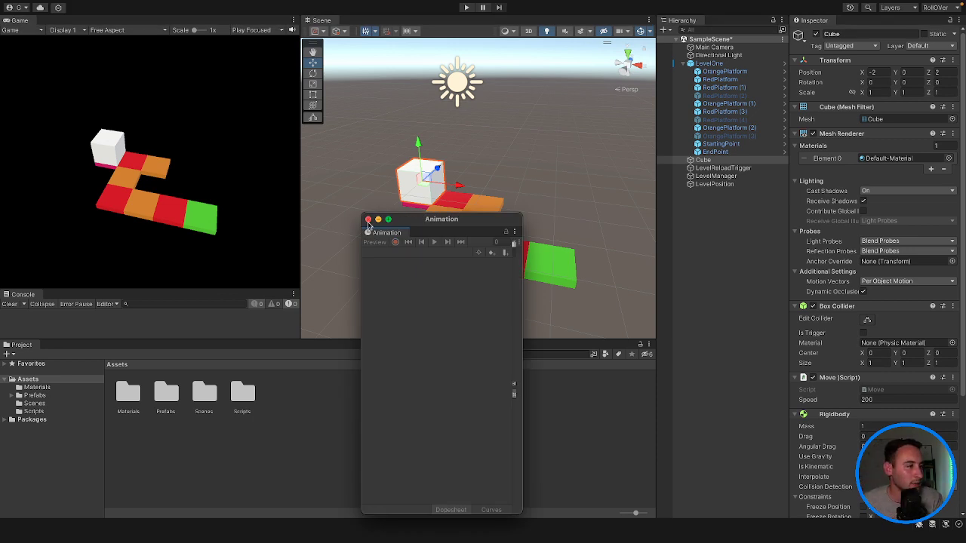
{"action": "left_click_drag", "start_coordinate": [389, 234], "coordinate": [329, 322]}
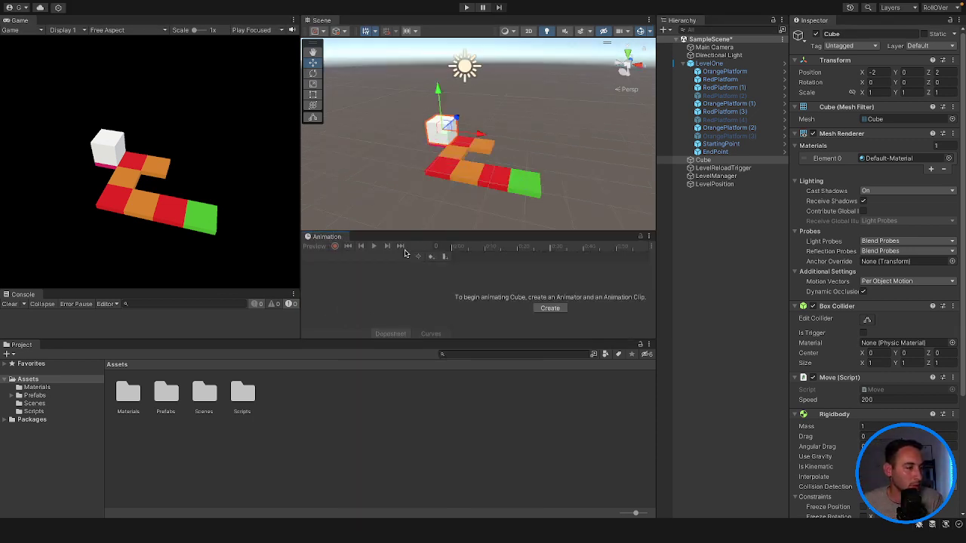
{"action": "left_click_drag", "start_coordinate": [418, 234], "coordinate": [416, 247]}
- Create a new animation clip for the Cube named Start
{"action": "left_click", "coordinate": [550, 316]}
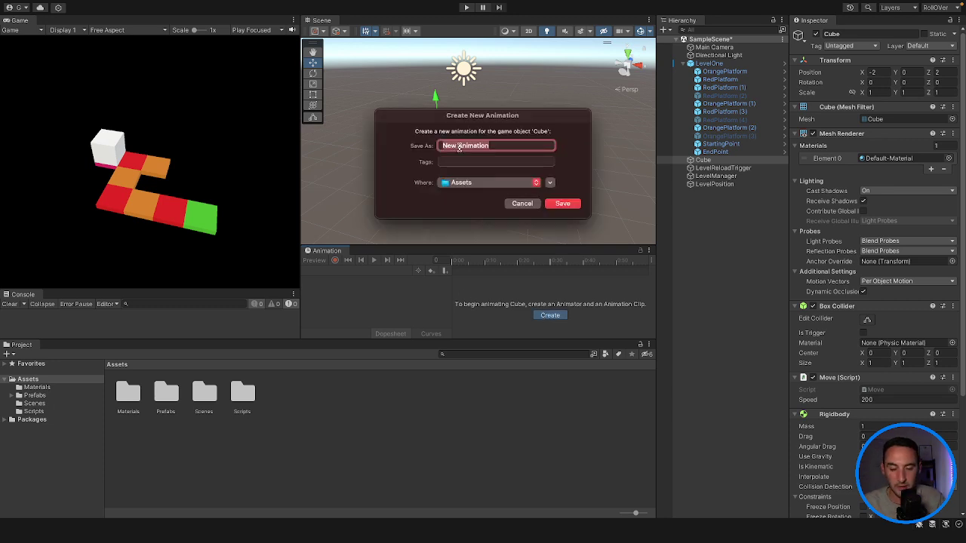
{"action": "type", "text": "Start"}
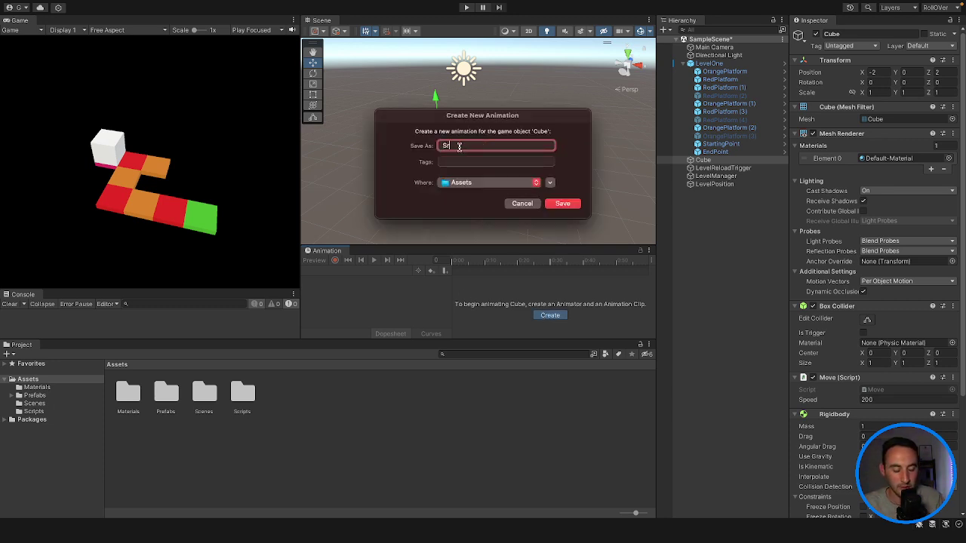
{"action": "key", "text": "BackSpace"}
{"action": "key", "text": "BackSpace"}
{"action": "type", "text": "tar"}
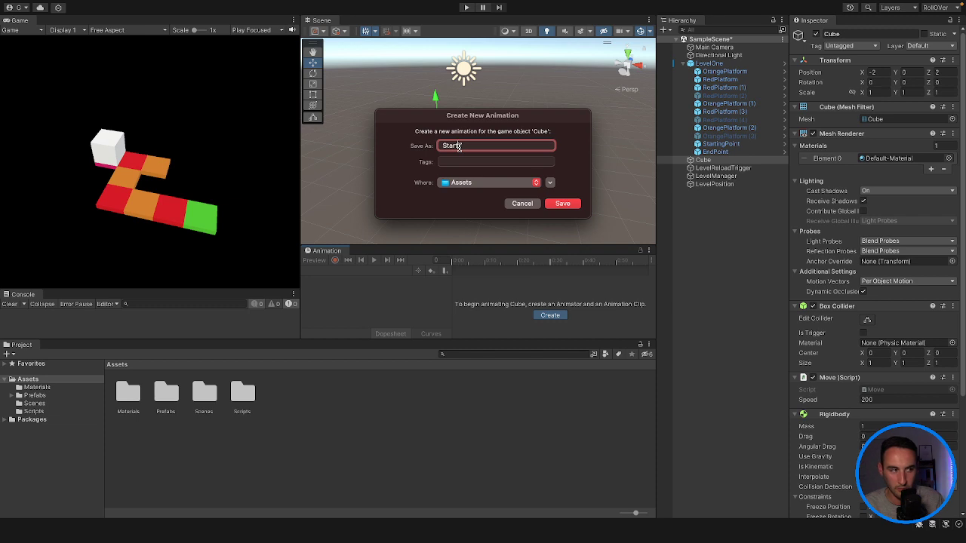
{"action": "type", "text": "t"}
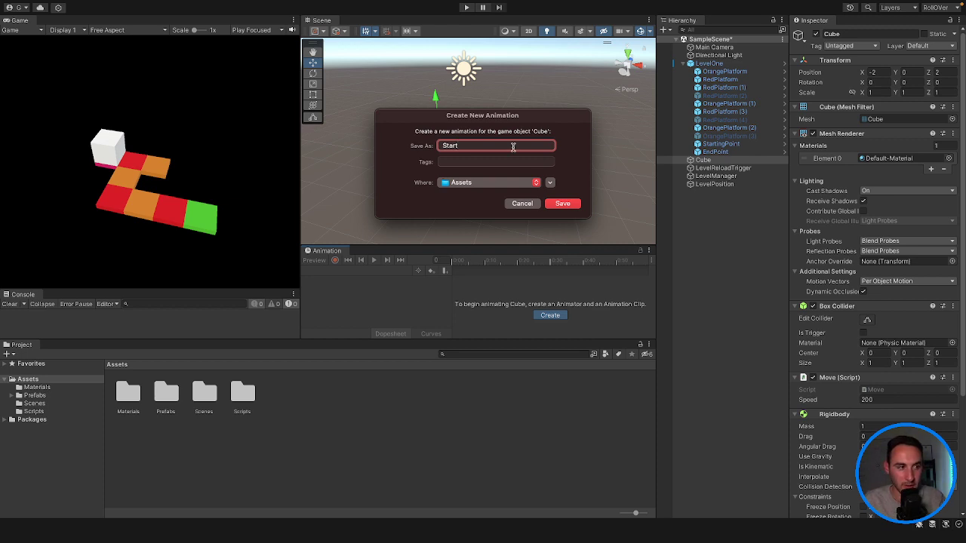
- Save the Start clip in a new Assets folder called Animations
{"action": "left_click", "coordinate": [549, 183]}
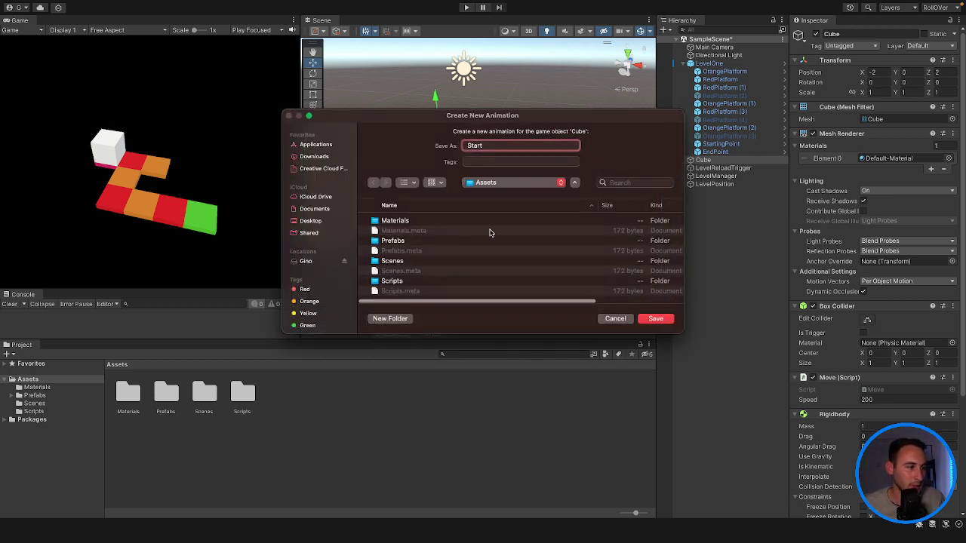
{"action": "left_click", "coordinate": [387, 320]}
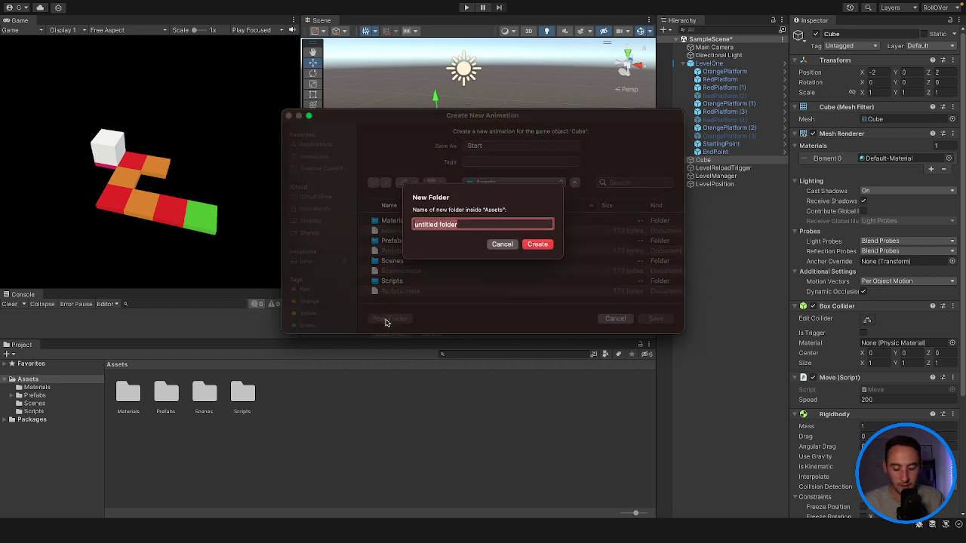
{"action": "type", "text": "Animations"}
{"action": "key", "text": "Return"}
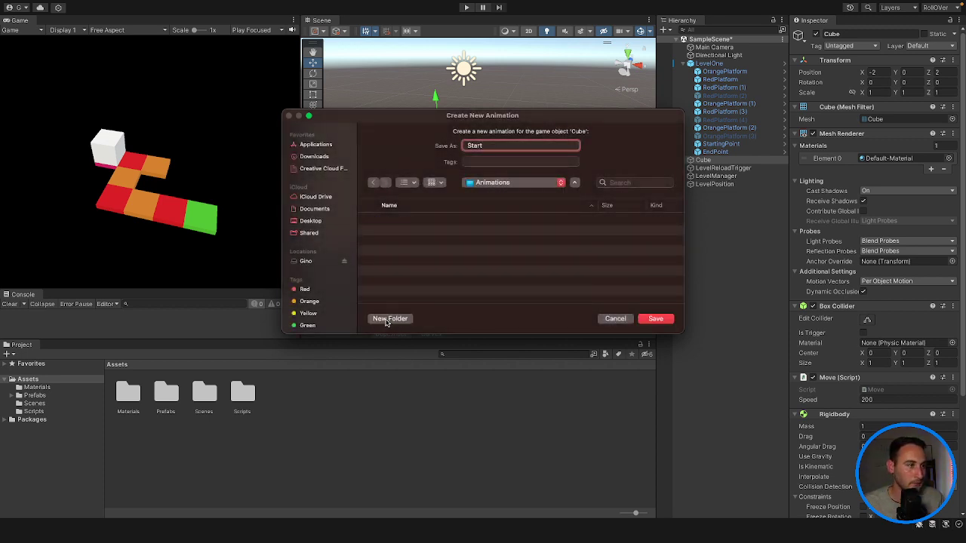
{"action": "left_click", "coordinate": [656, 318]}
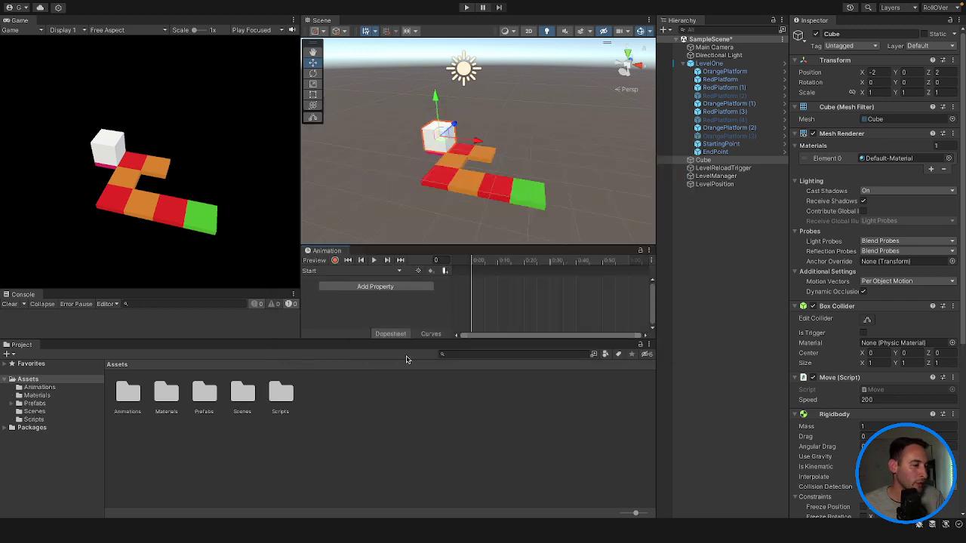
- Flatten the Cube by setting its Y scale to 0.1
{"action": "scroll", "coordinate": [421, 157], "scroll_direction": "up", "scroll_amount": 3}
{"action": "scroll", "coordinate": [420, 153], "scroll_direction": "up", "scroll_amount": 2}
{"action": "right_click_drag", "start_coordinate": [419, 153], "coordinate": [520, 192]}
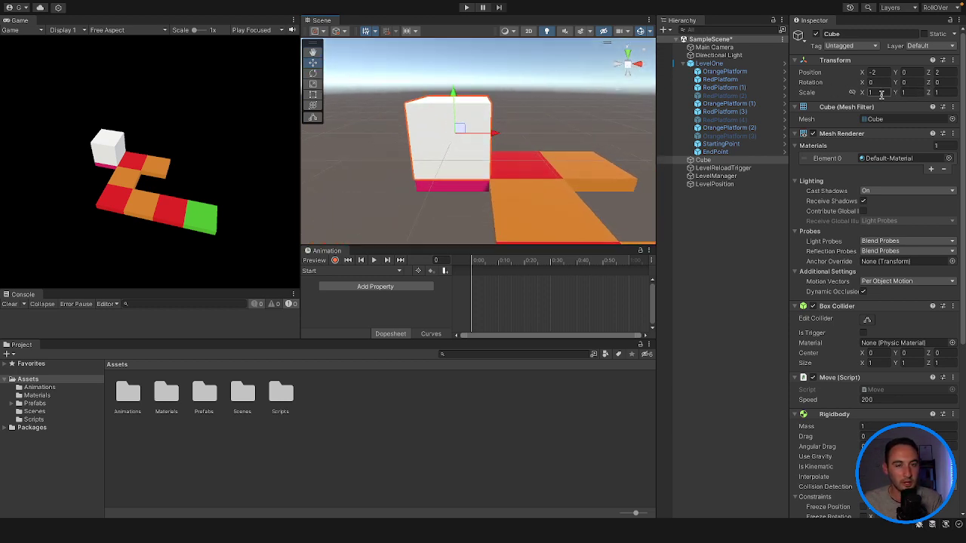
{"action": "left_click", "coordinate": [912, 91]}
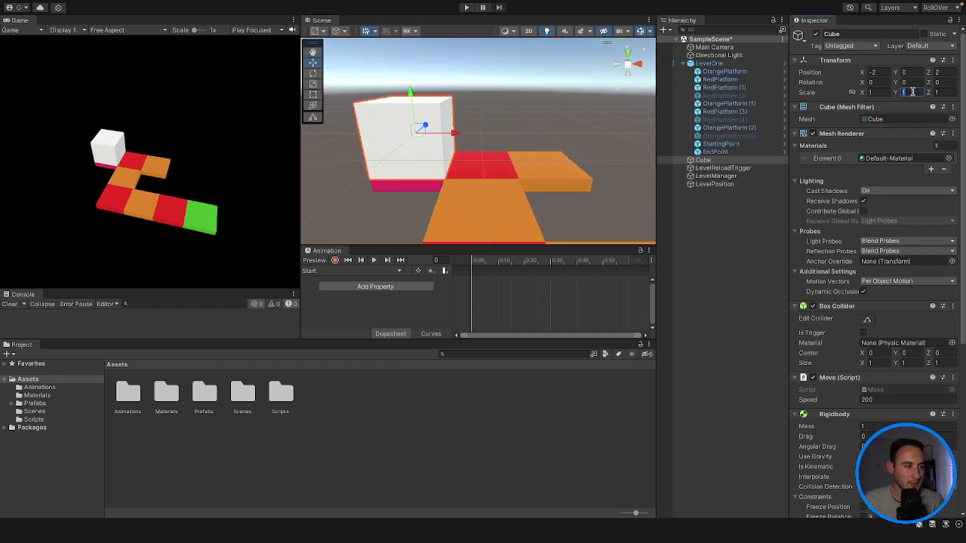
{"action": "type", "text": "0.1"}
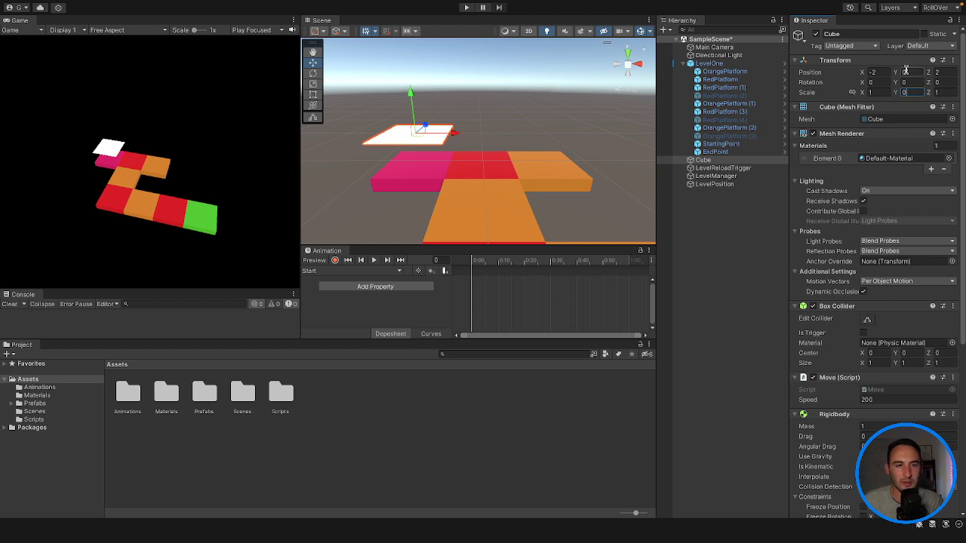
- Lower the flattened Cube to Position Y -0.5 and reselect it
{"action": "left_click_drag", "start_coordinate": [409, 92], "coordinate": [413, 127]}
{"action": "left_click", "coordinate": [914, 72]}
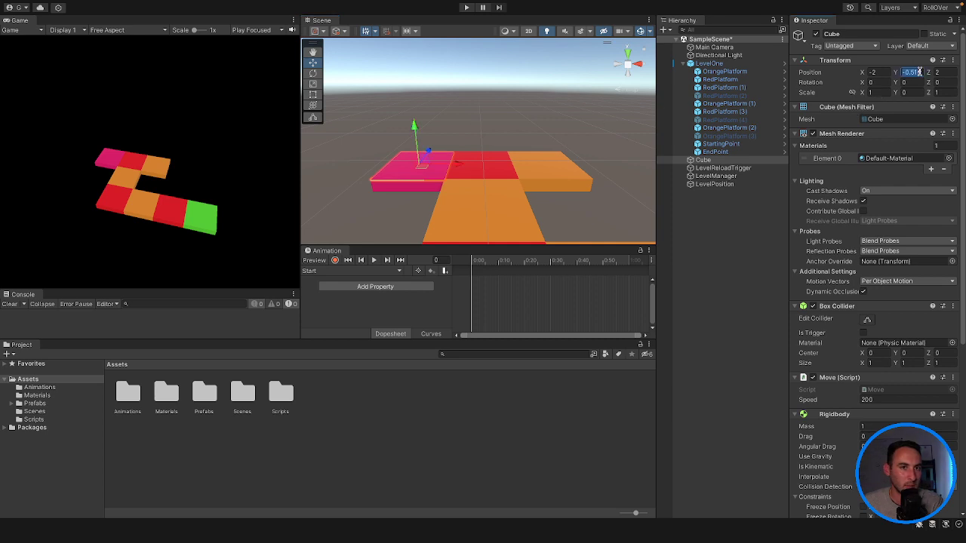
{"action": "type", "text": "-0.5"}
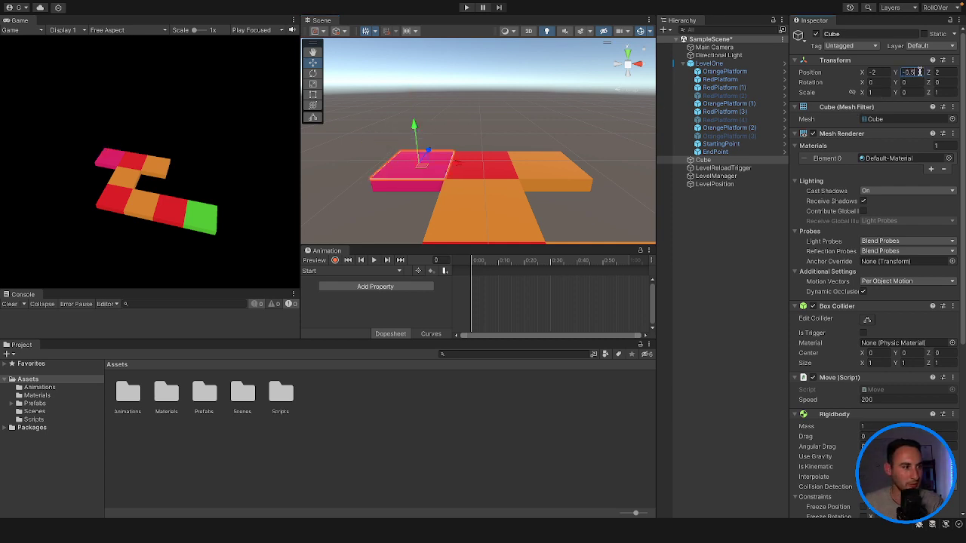
{"action": "left_click", "coordinate": [468, 109]}
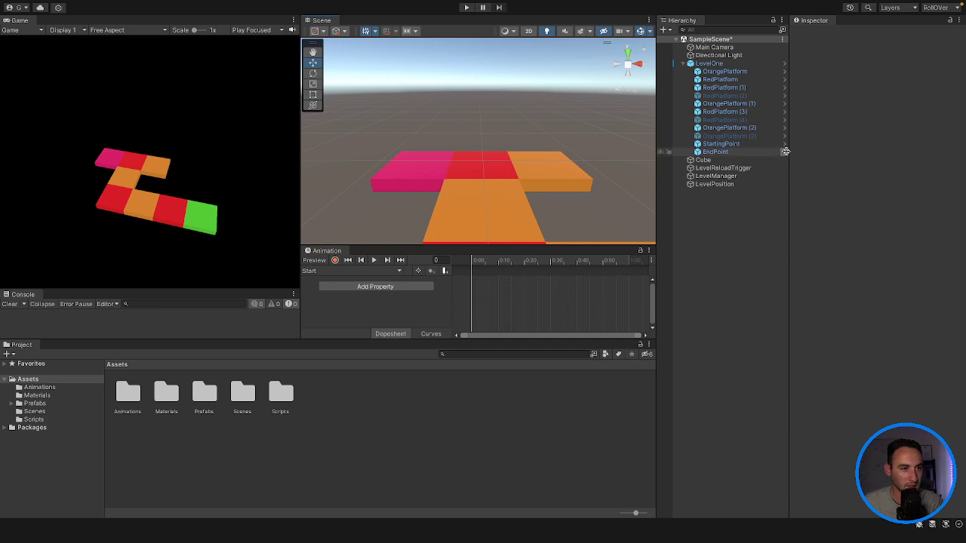
{"action": "left_click", "coordinate": [729, 161]}
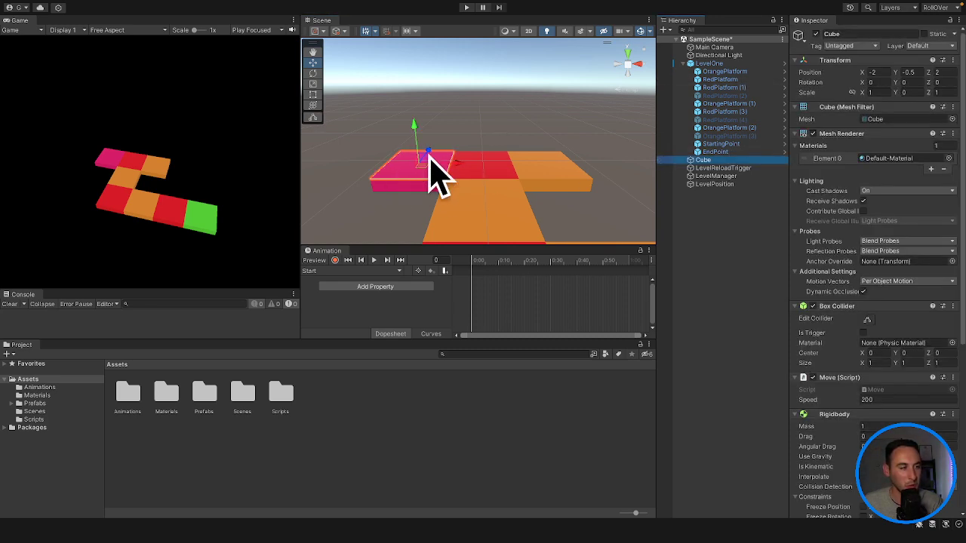
- Record Start clip keys at frame 50: Scale Y 1, Position Y 0, then scrub back
{"action": "left_click", "coordinate": [335, 260]}
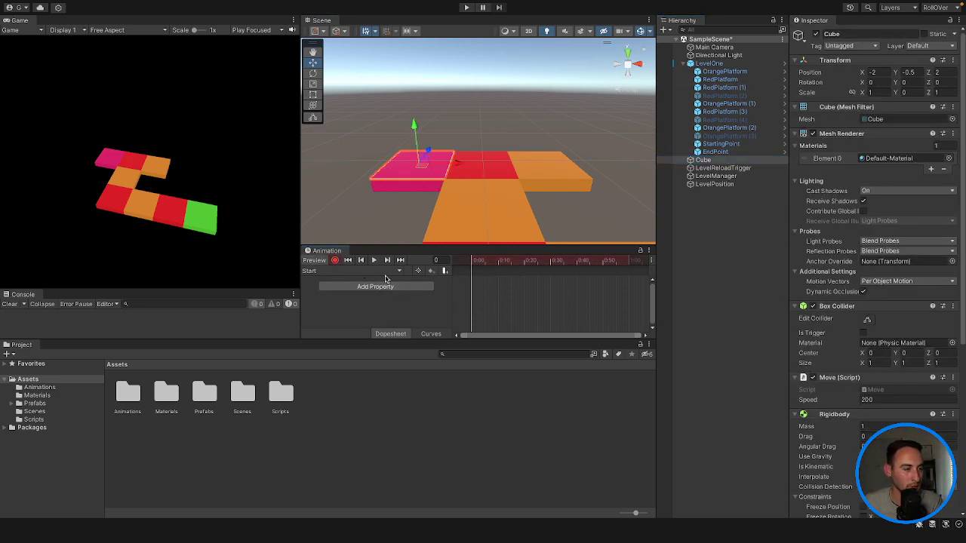
{"action": "left_click_drag", "start_coordinate": [473, 260], "coordinate": [602, 264]}
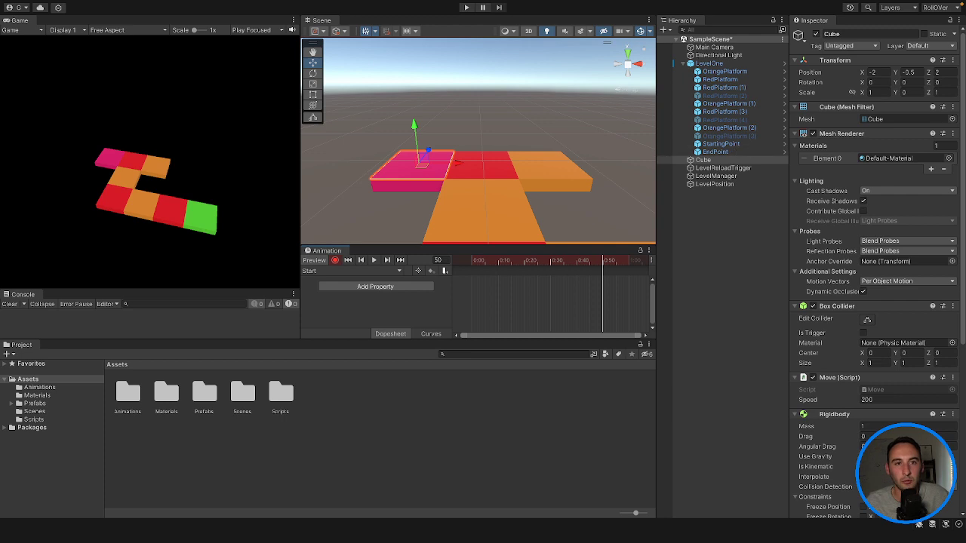
{"action": "left_click", "coordinate": [907, 92]}
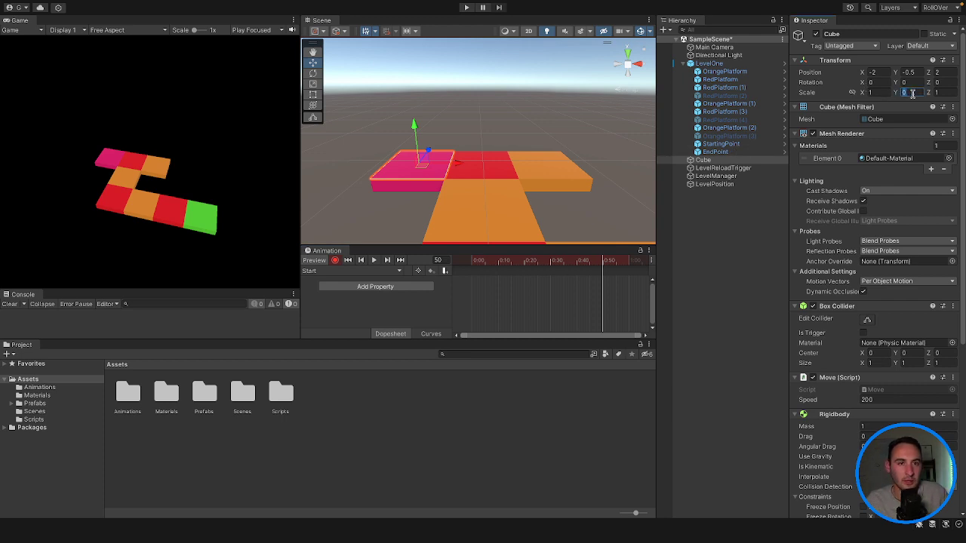
{"action": "type", "text": "1"}
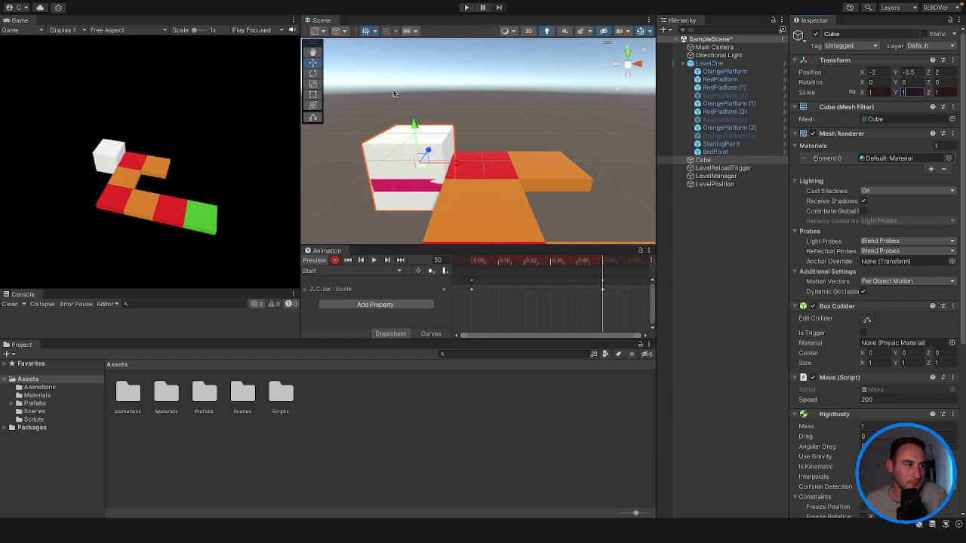
{"action": "left_click", "coordinate": [912, 72]}
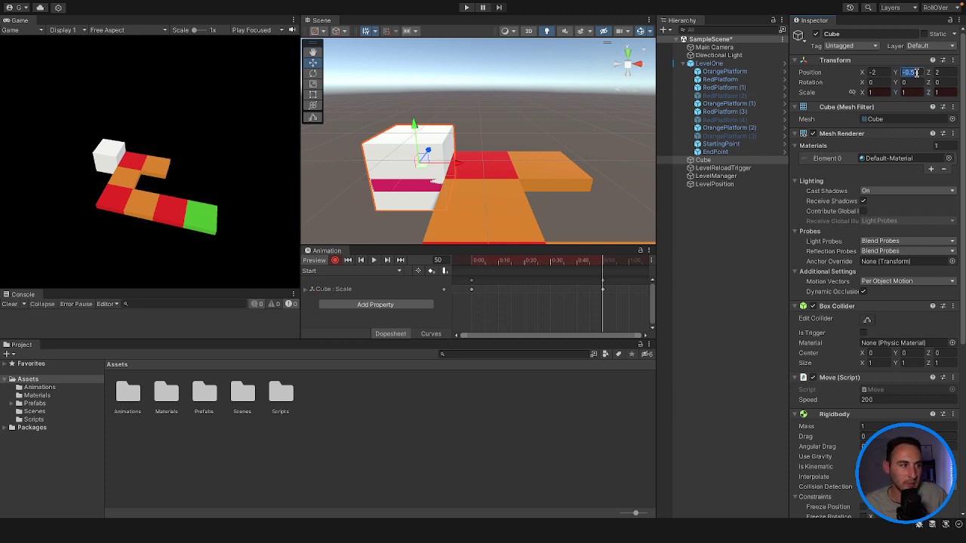
{"action": "type", "text": "0"}
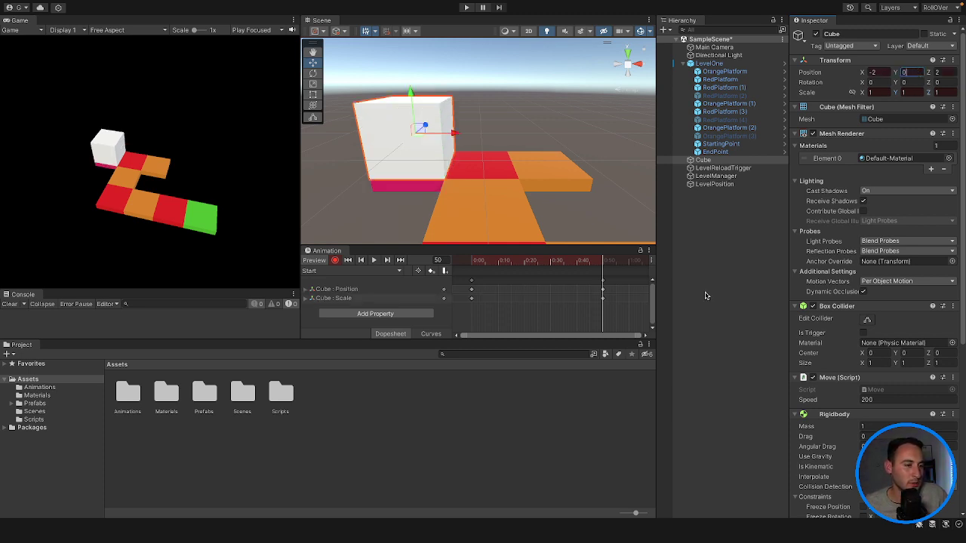
{"action": "left_click_drag", "start_coordinate": [604, 261], "coordinate": [458, 267]}
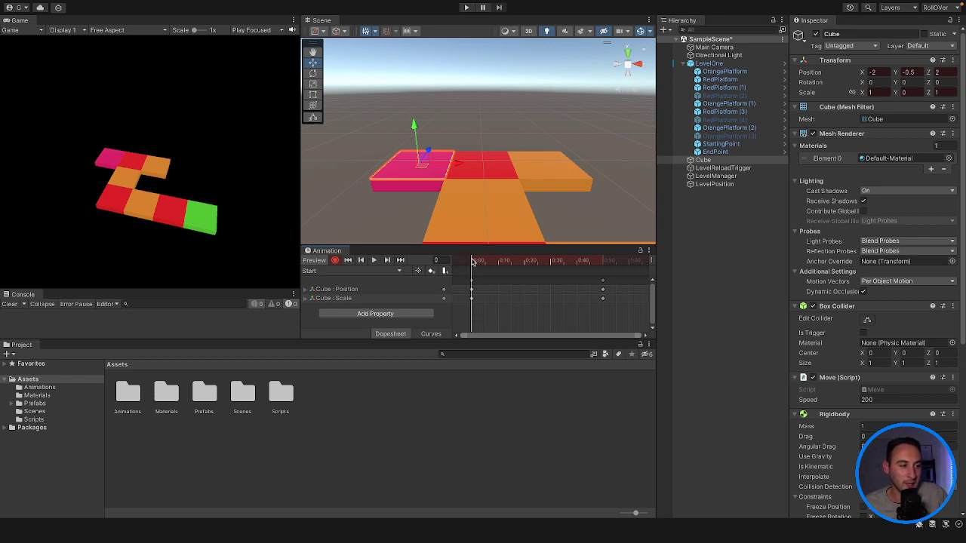
- Scrub the Start clip forward to preview the rise, then rewind to frame 0
{"action": "left_click_drag", "start_coordinate": [472, 261], "coordinate": [566, 257]}
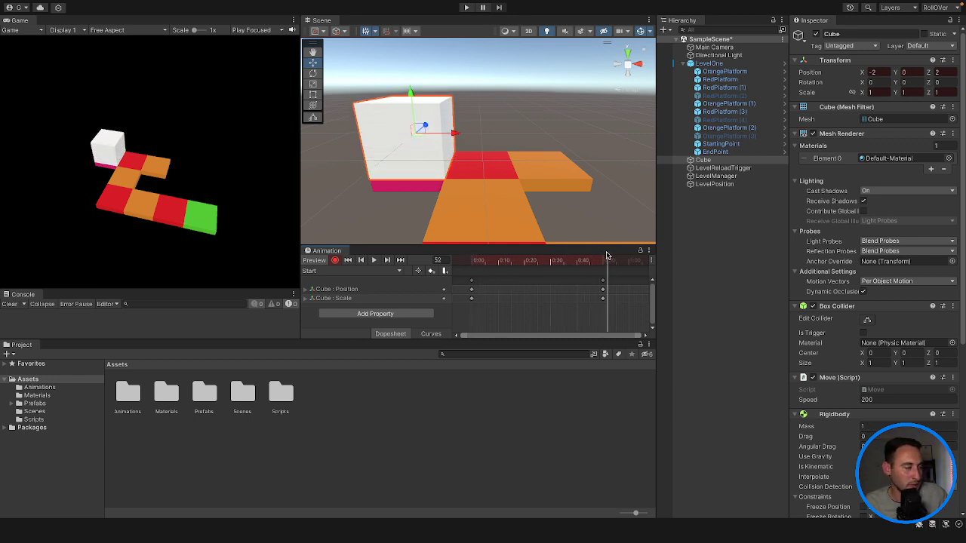
{"action": "left_click_drag", "start_coordinate": [602, 257], "coordinate": [458, 258]}
{"action": "scroll", "coordinate": [456, 162], "scroll_direction": "down", "scroll_amount": 10}
{"action": "scroll", "coordinate": [483, 178], "scroll_direction": "up", "scroll_amount": 6}
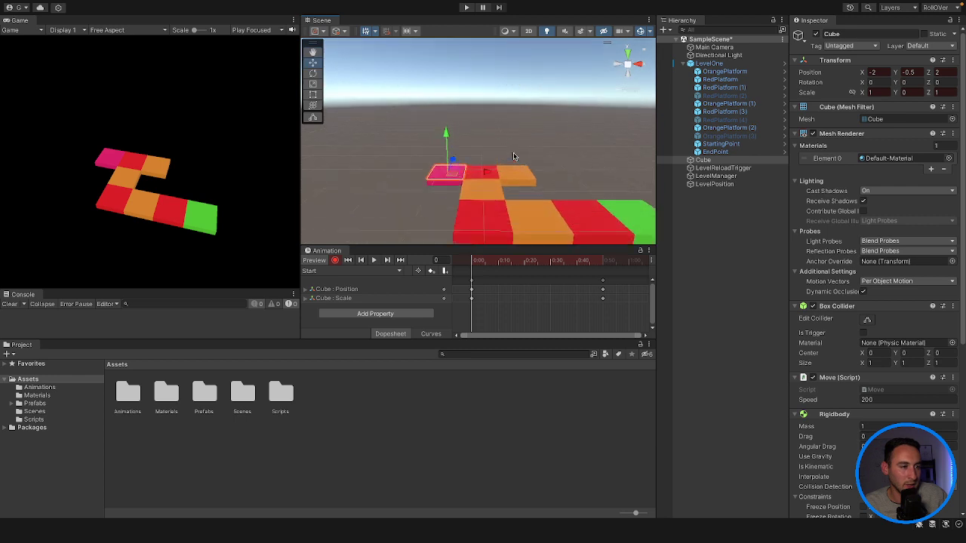
- Drag the Cube along X onto the green platform
{"action": "left_click_drag", "start_coordinate": [490, 178], "coordinate": [627, 169]}
{"action": "scroll", "coordinate": [627, 168], "scroll_direction": "down", "scroll_amount": 3}
{"action": "left_click", "coordinate": [562, 171]}
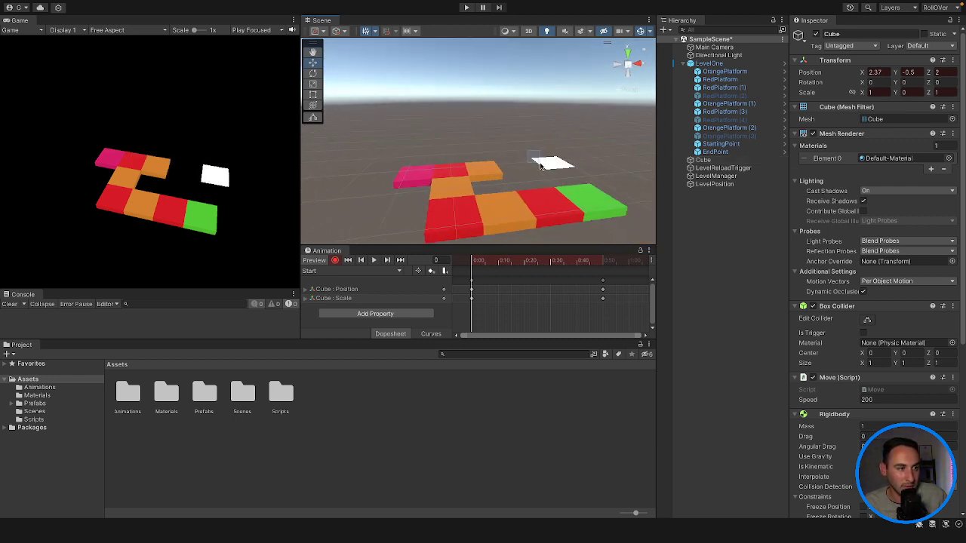
{"action": "left_click", "coordinate": [554, 162]}
{"action": "left_click_drag", "start_coordinate": [541, 157], "coordinate": [619, 198]}
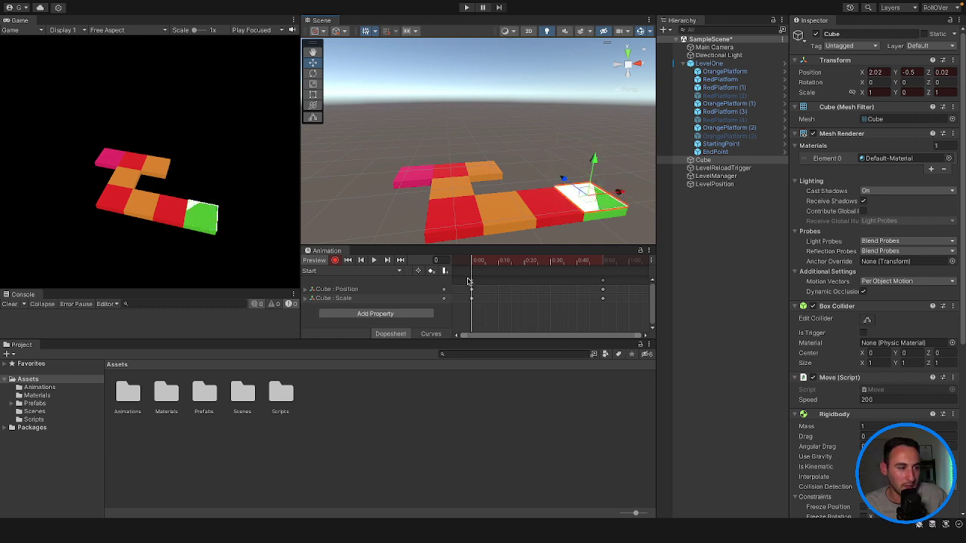
- Scrub the Start clip back and forth to check the Cube rising into a full block
{"action": "mouse_move", "coordinate": [472, 263]}
{"action": "left_mouse_down"}
{"action": "mouse_move", "coordinate": [618, 264]}
{"action": "mouse_move", "coordinate": [458, 262]}
{"action": "left_mouse_up"}
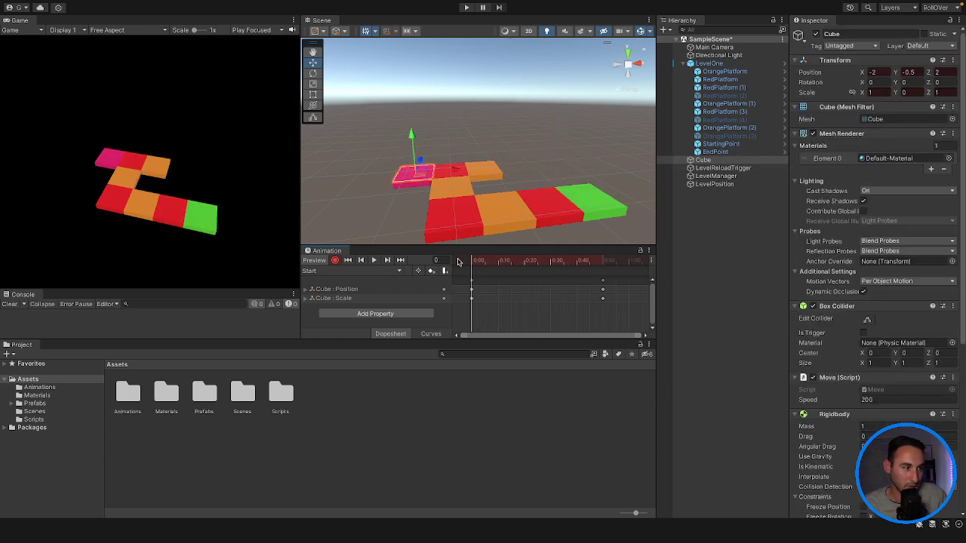
{"action": "left_click_drag", "start_coordinate": [472, 262], "coordinate": [422, 260]}
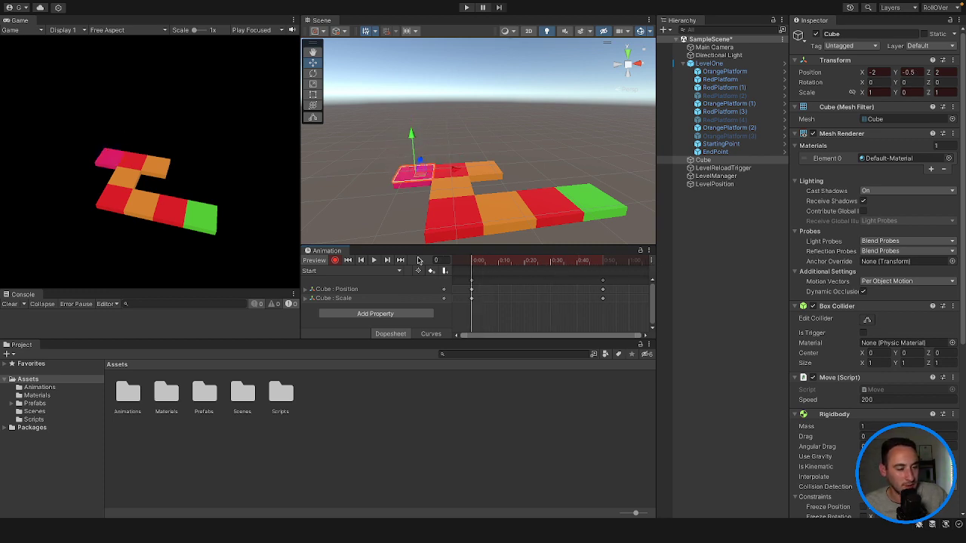
{"action": "left_click_drag", "start_coordinate": [472, 264], "coordinate": [625, 272]}
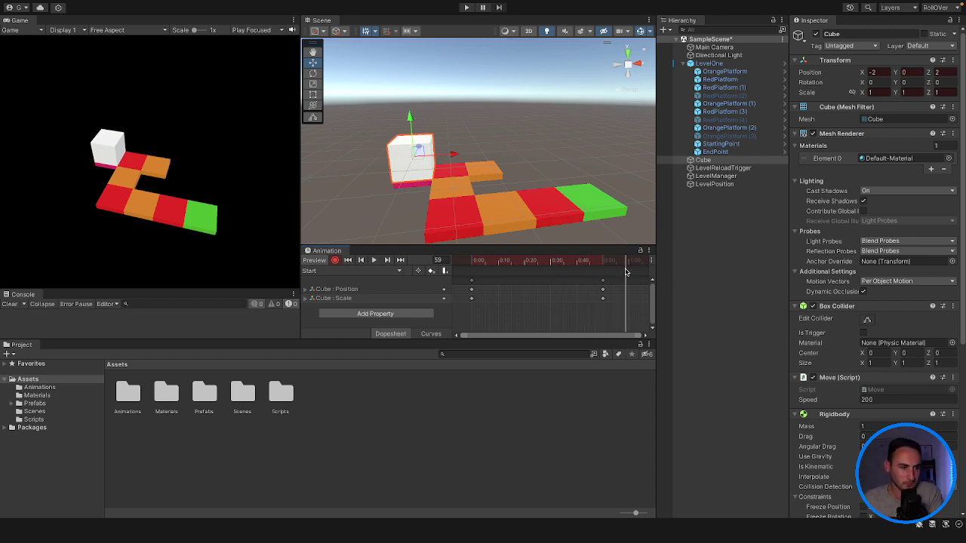
{"action": "left_click_drag", "start_coordinate": [604, 262], "coordinate": [472, 264]}
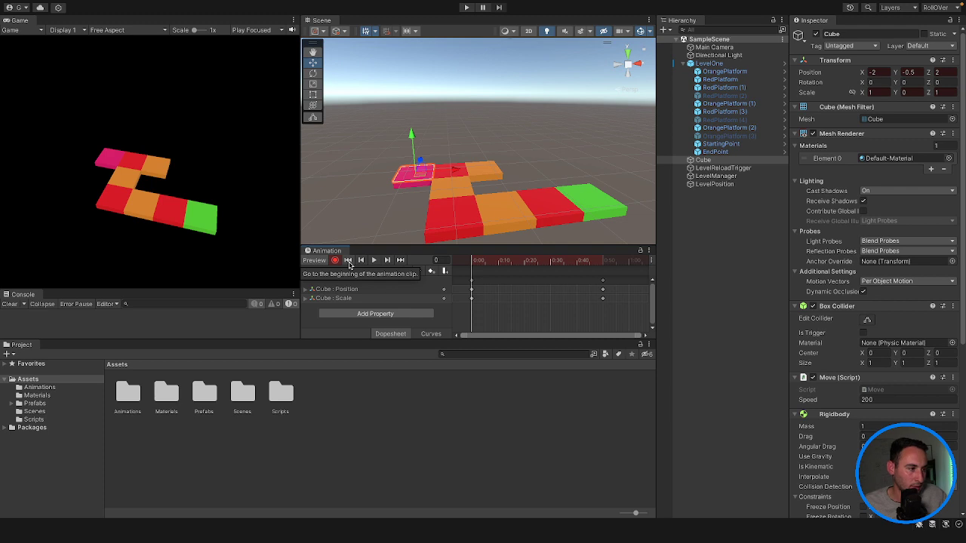
- Create a new animation clip for the Cube named End
{"action": "left_click", "coordinate": [402, 273]}
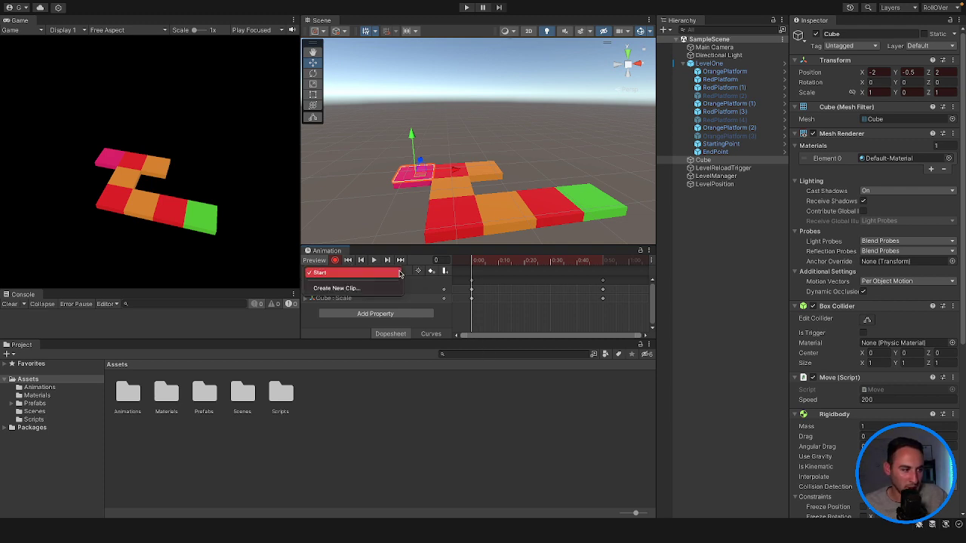
{"action": "left_click", "coordinate": [390, 288]}
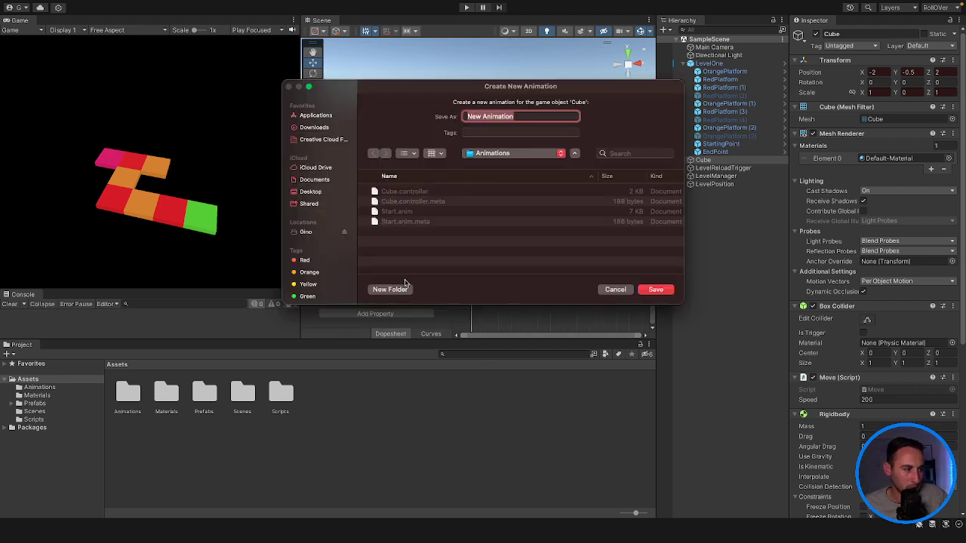
{"action": "type", "text": "End"}
{"action": "key", "text": "Return"}
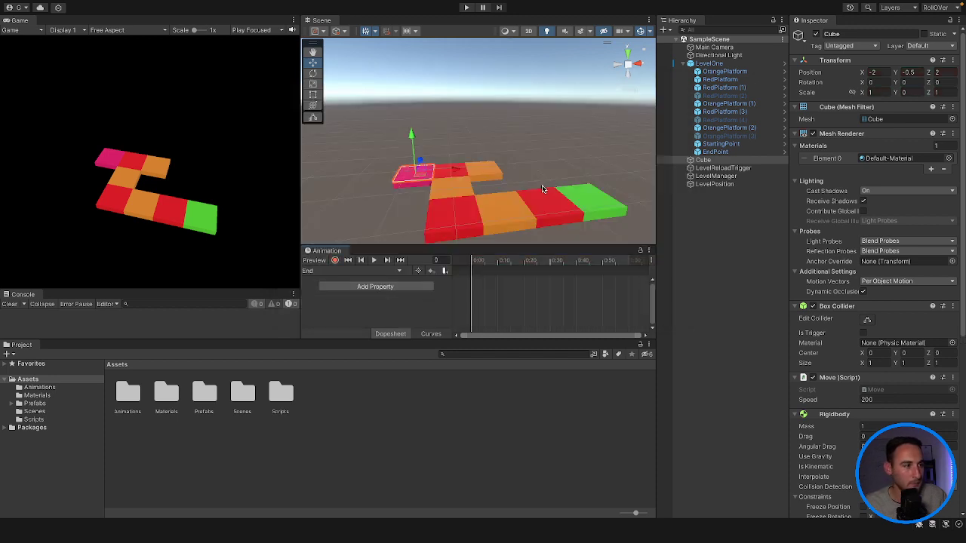
- Move the Cube toward the green platform and check EndPoint's position
{"action": "left_click_drag", "start_coordinate": [468, 177], "coordinate": [572, 198]}
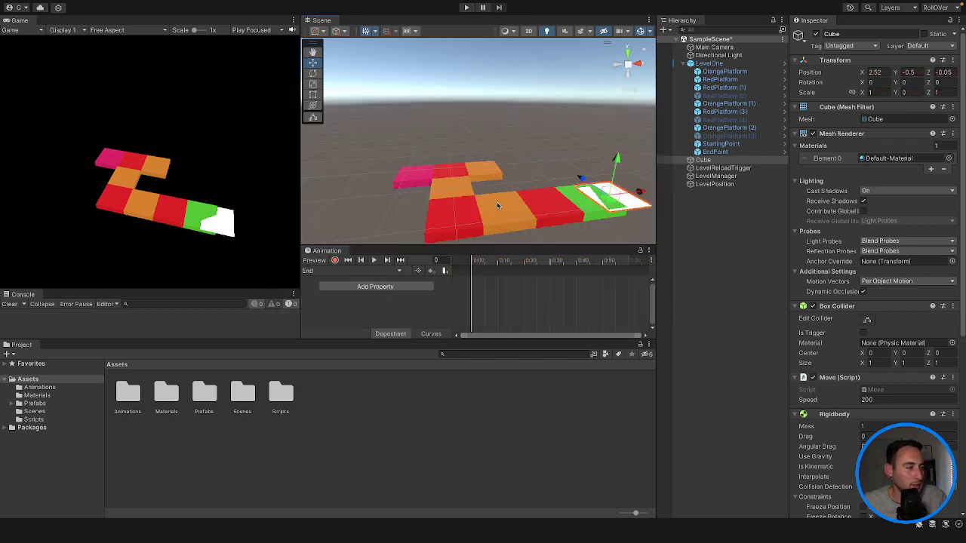
{"action": "left_click", "coordinate": [592, 217]}
{"action": "left_click", "coordinate": [594, 217]}
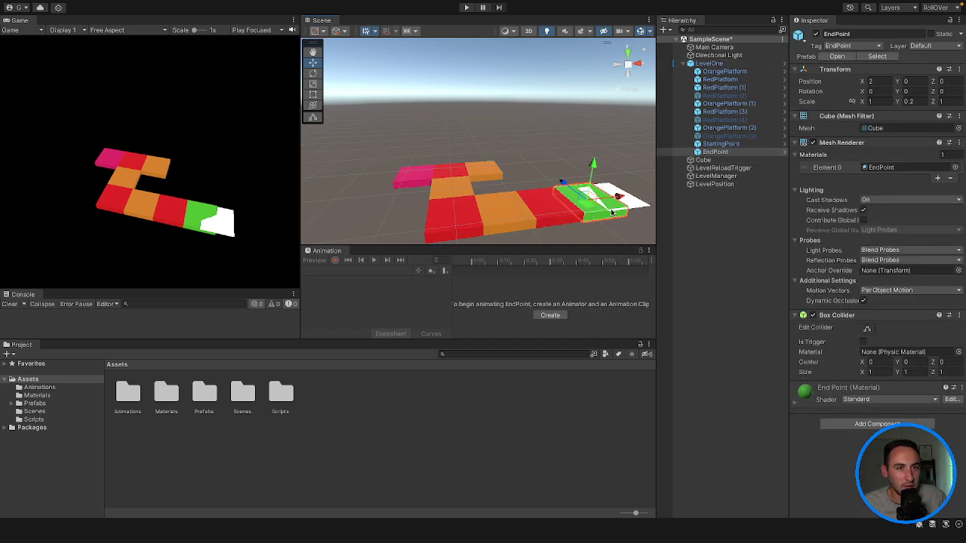
{"action": "left_click", "coordinate": [721, 161]}
- Set the Cube to Position 2, 0, 0 with Scale Y 1 on EndPoint
{"action": "left_click", "coordinate": [875, 71]}
{"action": "type", "text": "2"}
{"action": "left_click", "coordinate": [937, 72]}
{"action": "type", "text": "0.5"}
{"action": "left_click", "coordinate": [909, 72]}
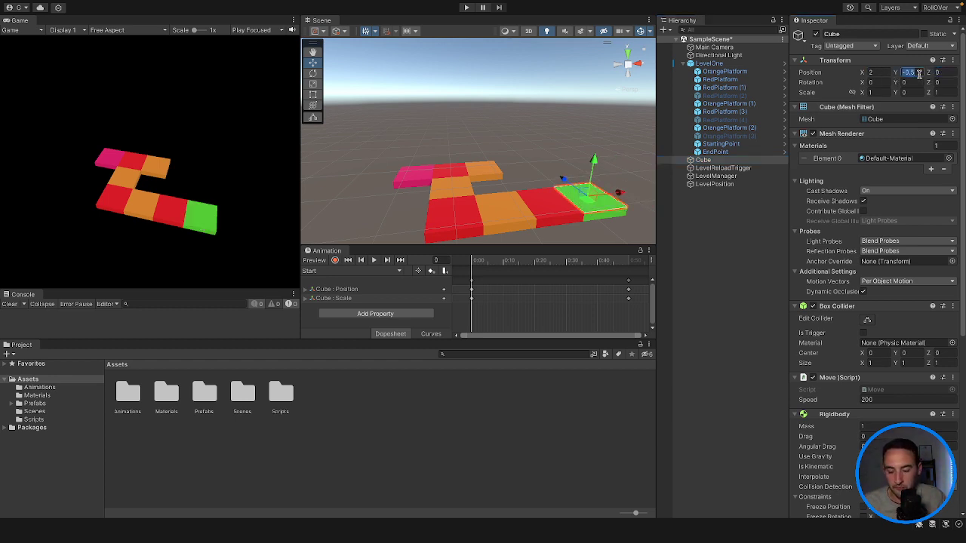
{"action": "type", "text": "0"}
{"action": "left_click", "coordinate": [909, 92]}
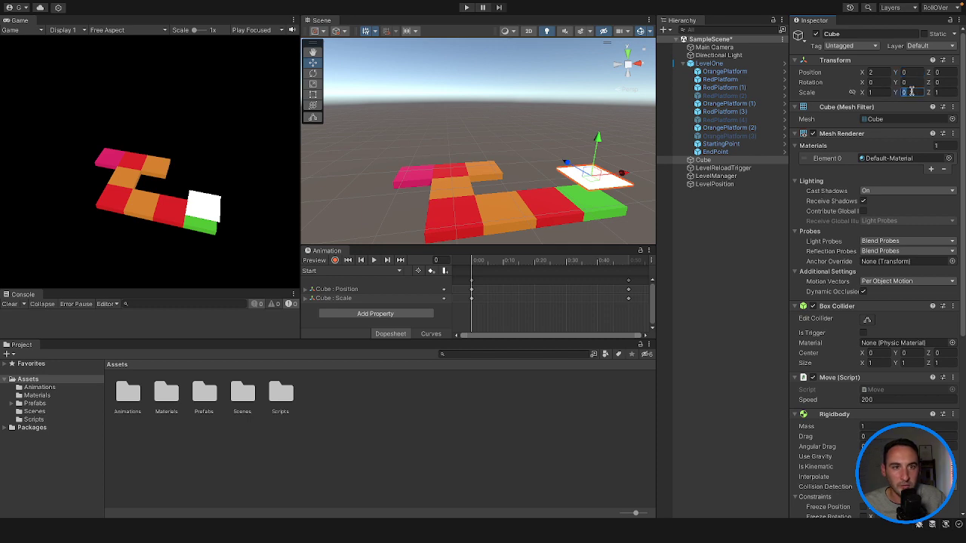
{"action": "type", "text": "1"}
{"action": "key", "text": "Return"}
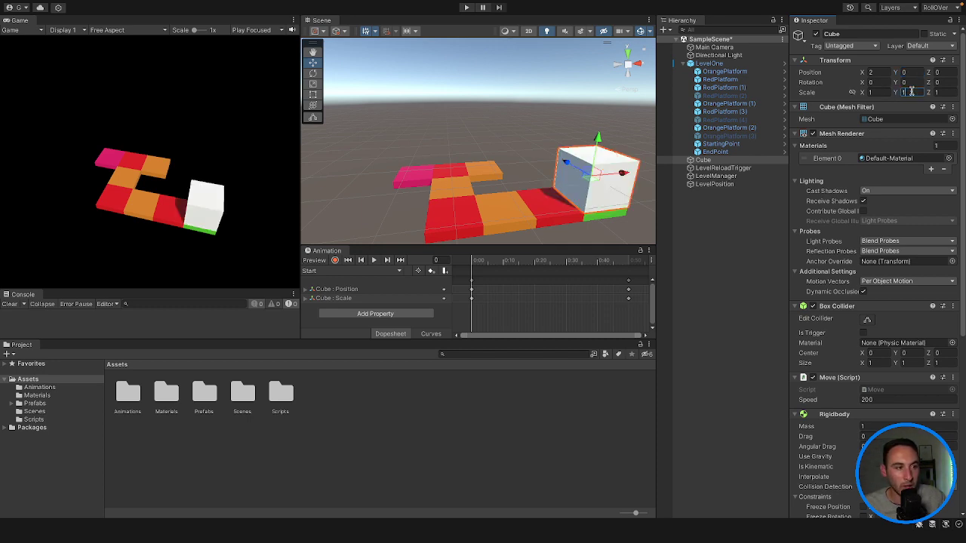
{"action": "key", "text": "f"}
{"action": "left_click_drag", "start_coordinate": [559, 152], "coordinate": [540, 169], "text": "alt"}
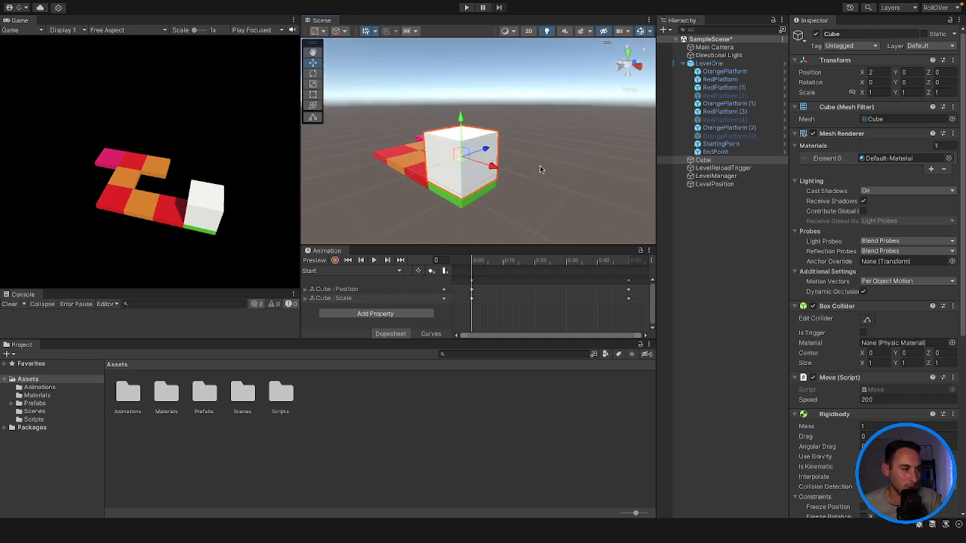
{"action": "left_click", "coordinate": [343, 270]}
- At frame 50 of the End clip, enter Scale Y 0 and Position Y -0.5, then undo both
{"action": "left_click", "coordinate": [351, 273]}
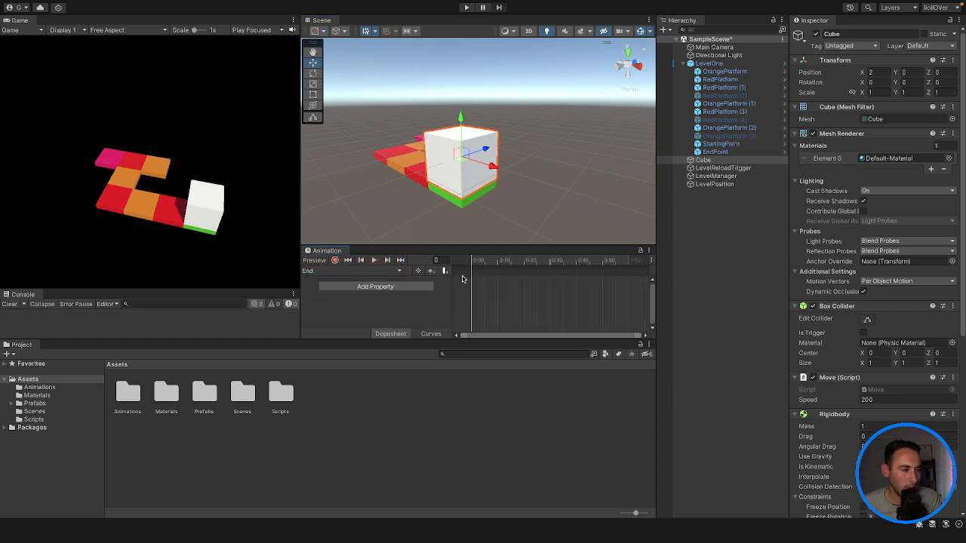
{"action": "left_click", "coordinate": [602, 261]}
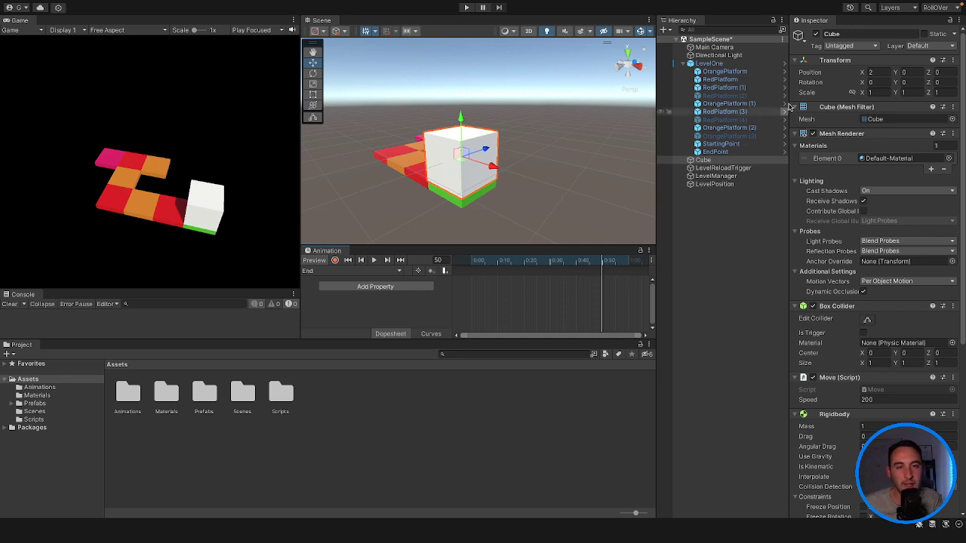
{"action": "left_click", "coordinate": [911, 92]}
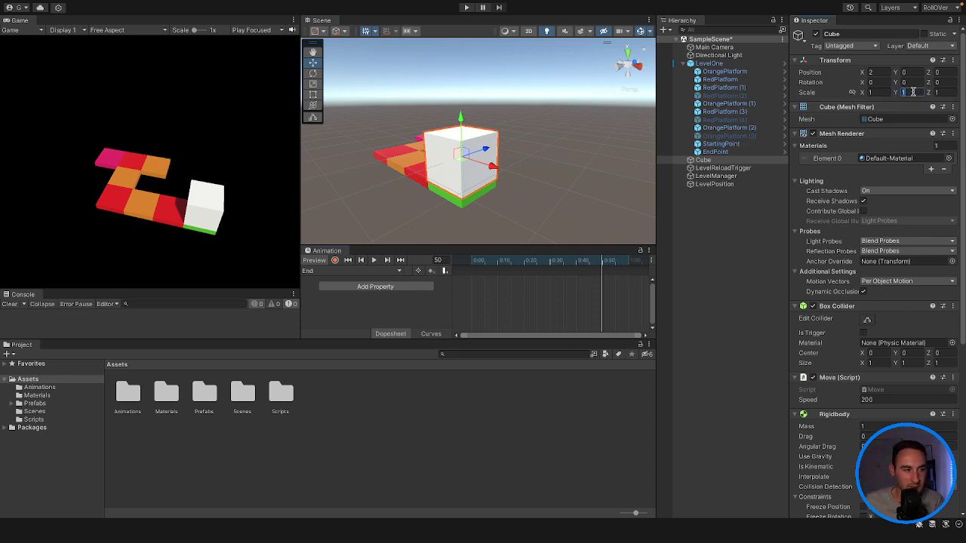
{"action": "type", "text": "0"}
{"action": "left_click", "coordinate": [913, 71]}
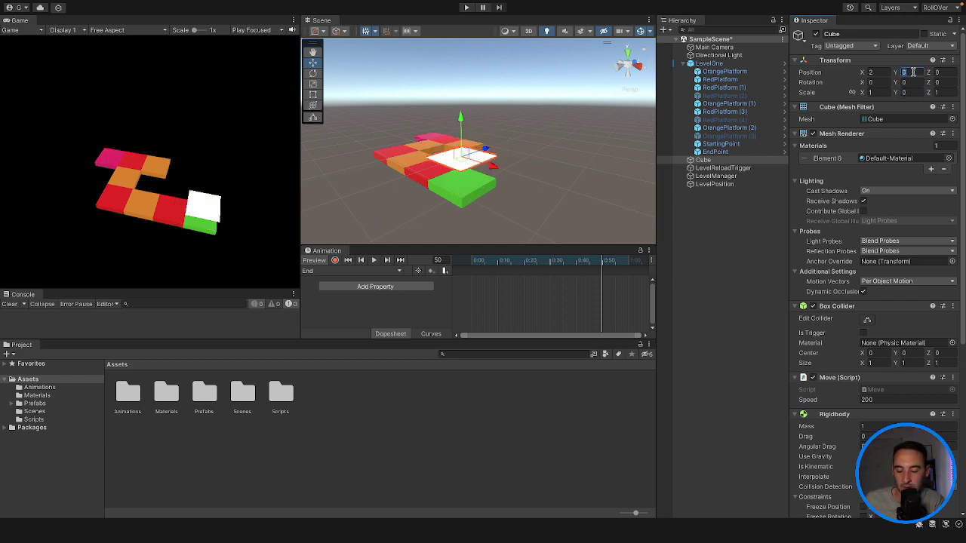
{"action": "type", "text": "-0.5"}
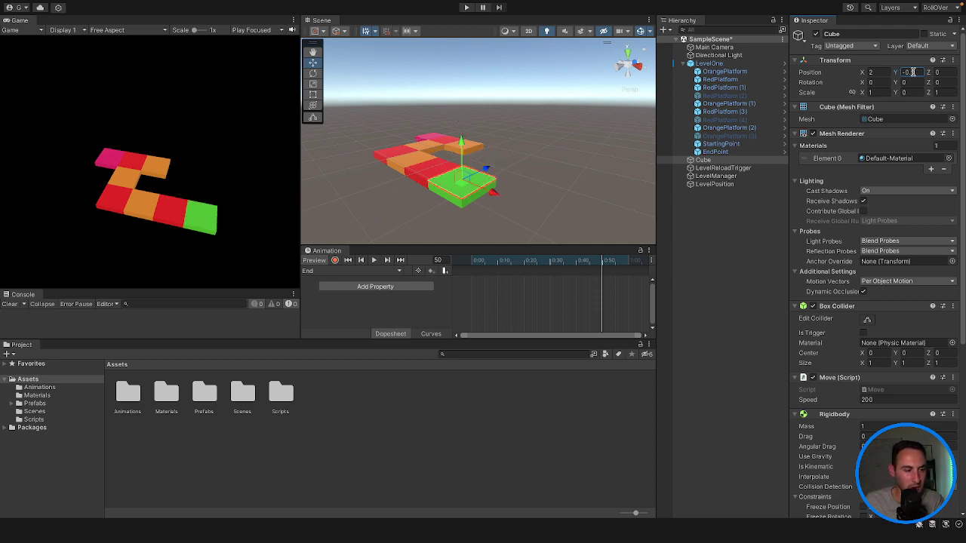
{"action": "key", "text": "super+z"}
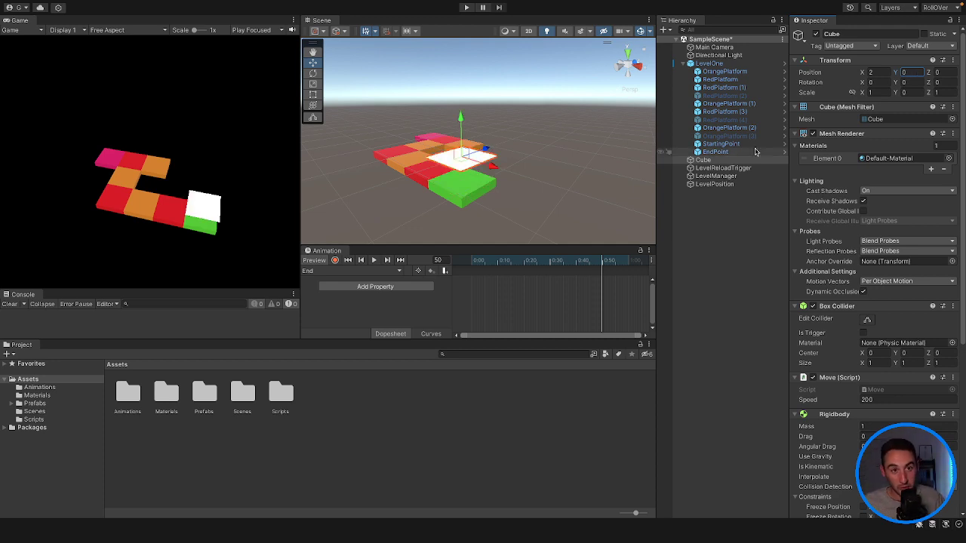
{"action": "key", "text": "super+z"}
- With recording on, key Scale Y 0 and Position Y -0.5 at frame 50, then play the preview
{"action": "left_click", "coordinate": [335, 260]}
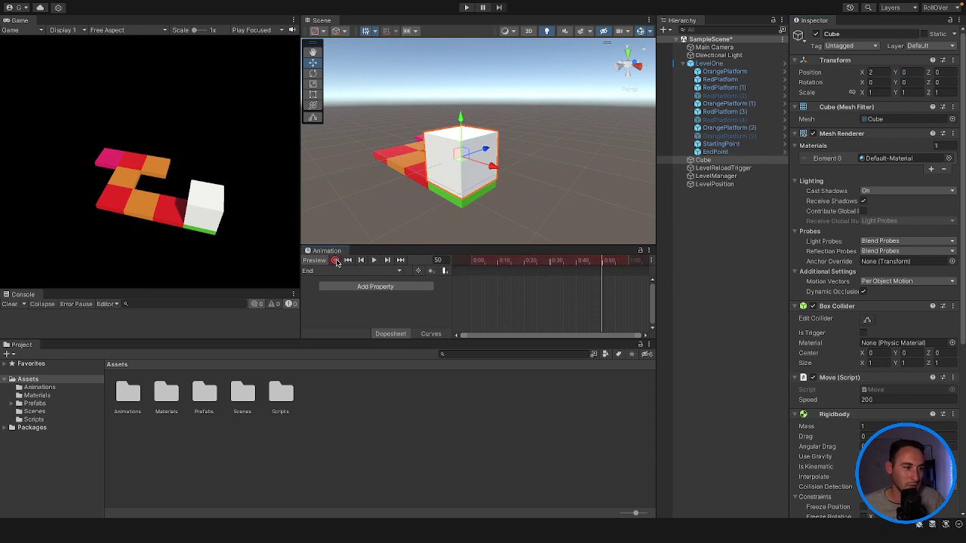
{"action": "type", "text": "0"}
{"action": "left_click", "coordinate": [909, 72]}
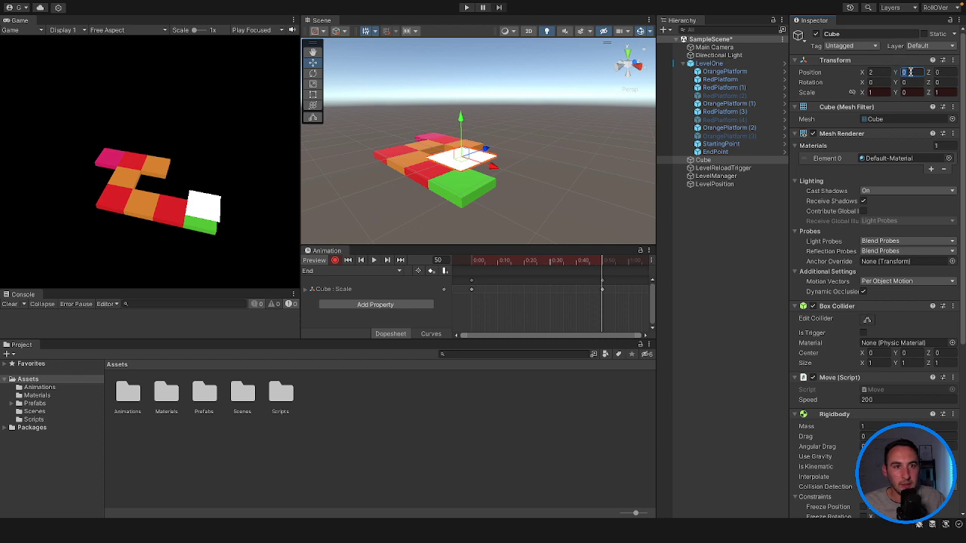
{"action": "type", "text": "0.5"}
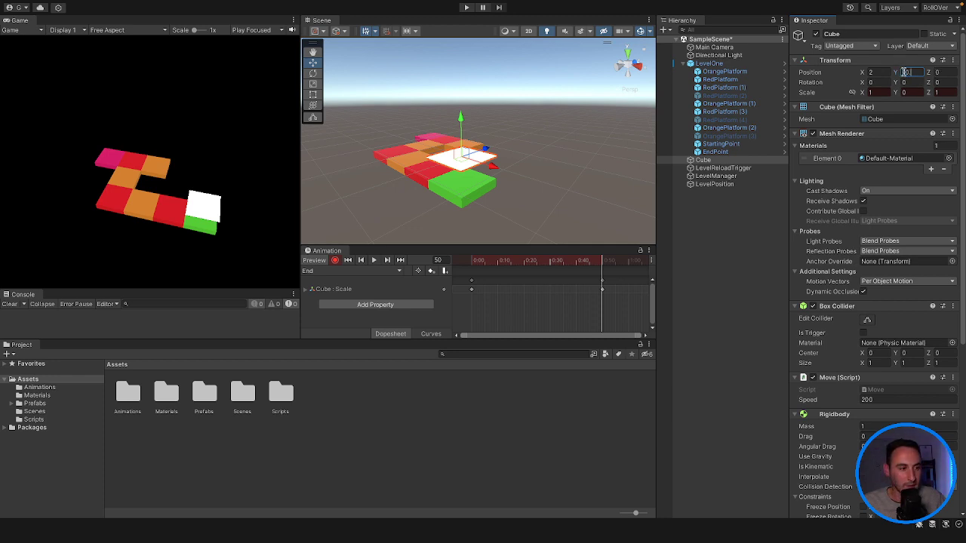
{"action": "key", "text": "Return"}
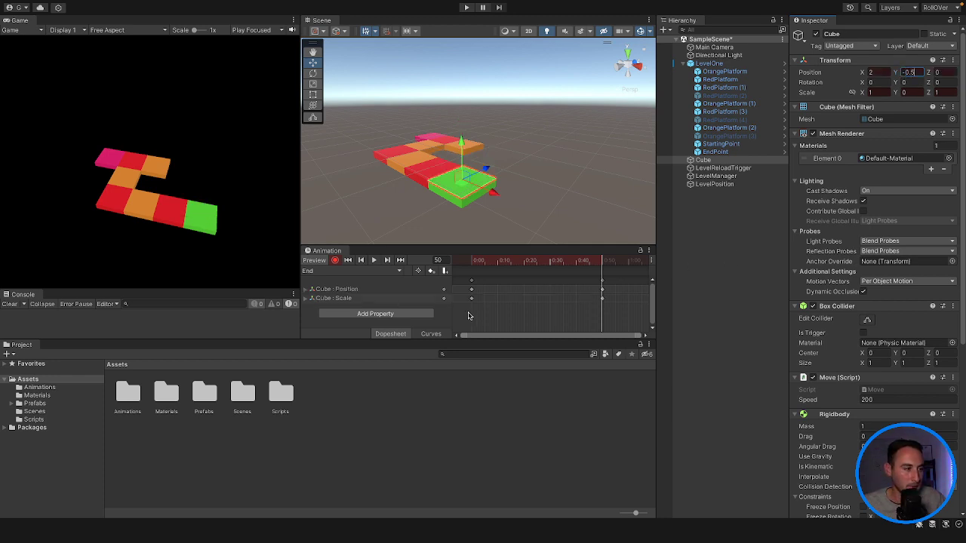
{"action": "left_click_drag", "start_coordinate": [603, 261], "coordinate": [454, 263]}
{"action": "key", "text": "space"}
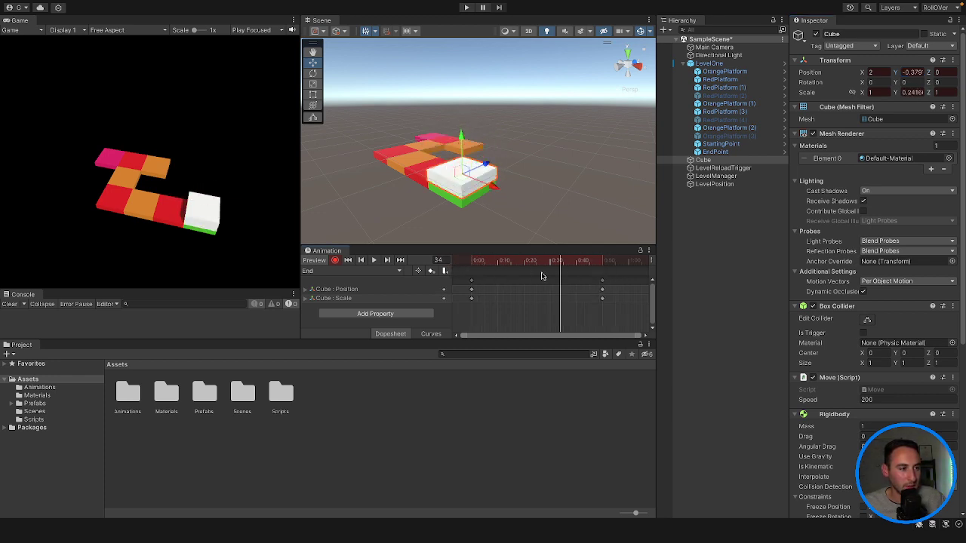
{"action": "left_click", "coordinate": [351, 271]}
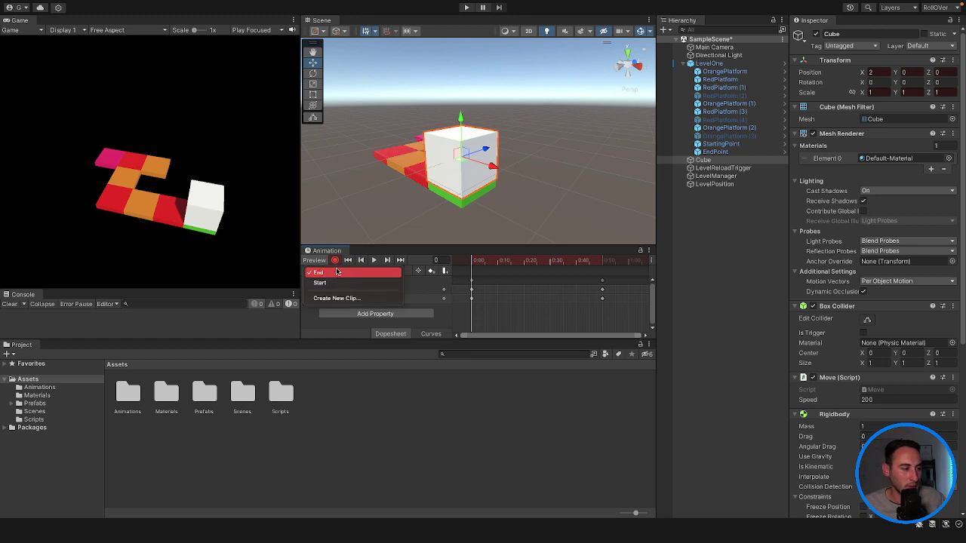
- Preview the End clip, then the Start clip, by scrubbing each timeline
{"action": "left_click", "coordinate": [337, 272]}
{"action": "left_click_drag", "start_coordinate": [477, 262], "coordinate": [455, 267]}
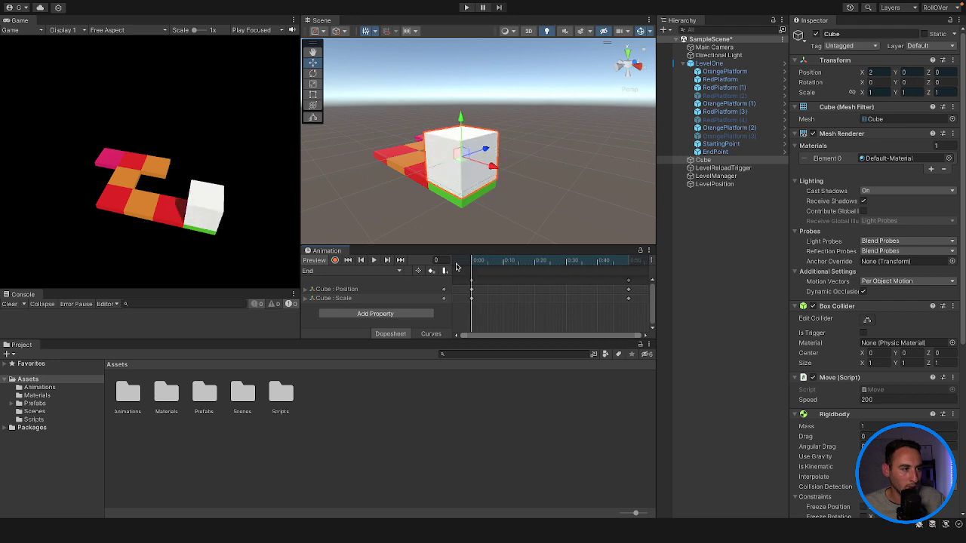
{"action": "left_click", "coordinate": [384, 271]}
{"action": "left_click", "coordinate": [362, 283]}
{"action": "left_click_drag", "start_coordinate": [470, 269], "coordinate": [388, 245]}
{"action": "left_click", "coordinate": [388, 239]}
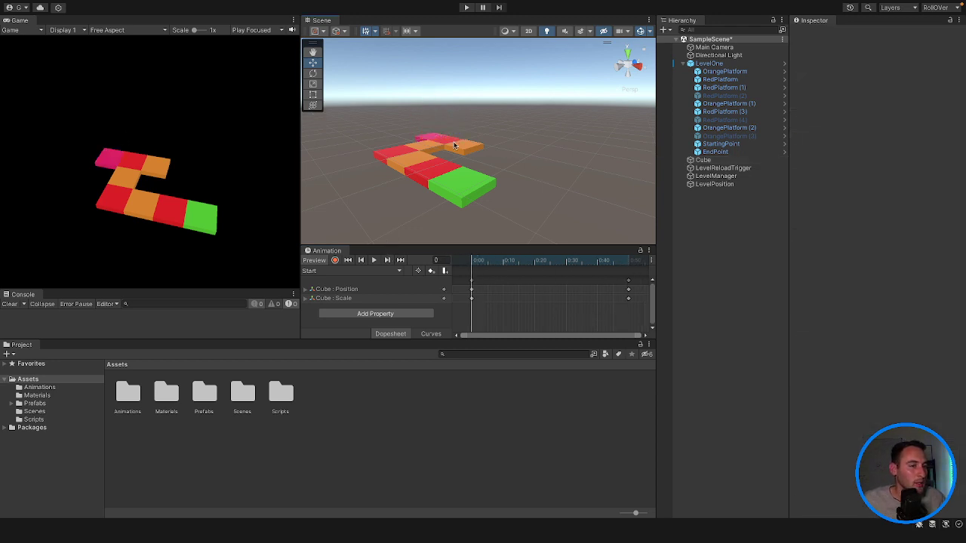
{"action": "left_click", "coordinate": [701, 160]}
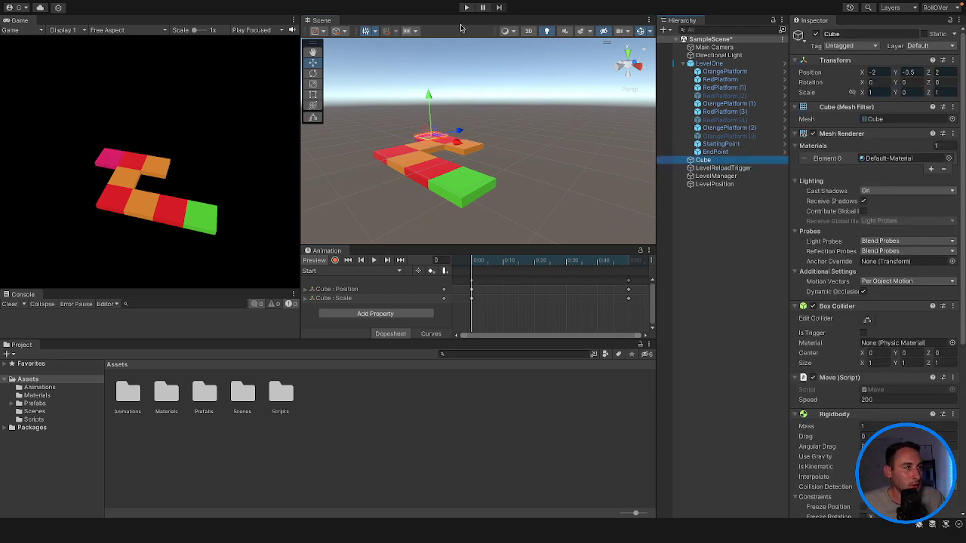
- Dock the Animation panel beside Project, zoom the Scene view out, and enter Play mode
{"action": "left_click_drag", "start_coordinate": [321, 254], "coordinate": [117, 348]}
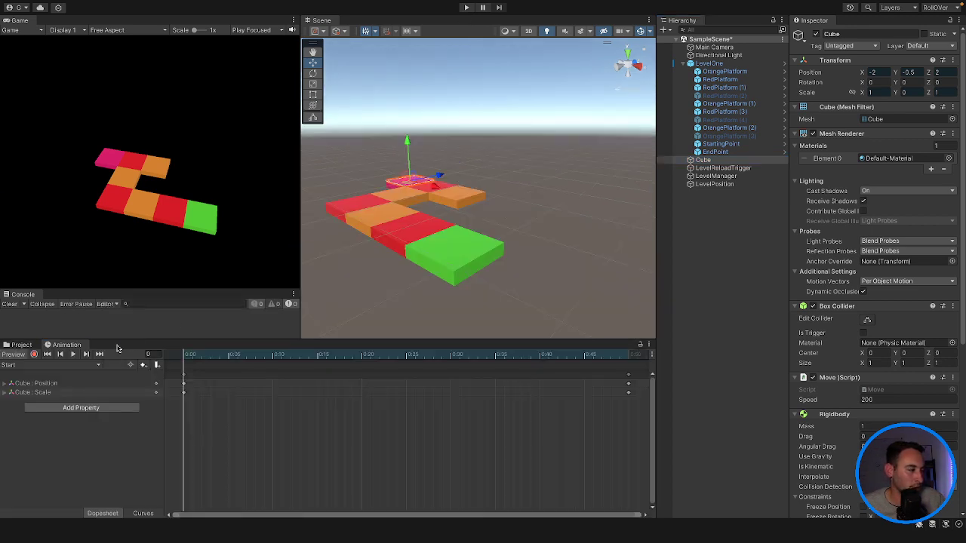
{"action": "left_click", "coordinate": [20, 345]}
{"action": "scroll", "coordinate": [357, 245], "scroll_direction": "down", "scroll_amount": 5}
{"action": "left_click_drag", "start_coordinate": [390, 241], "coordinate": [408, 234], "text": "alt"}
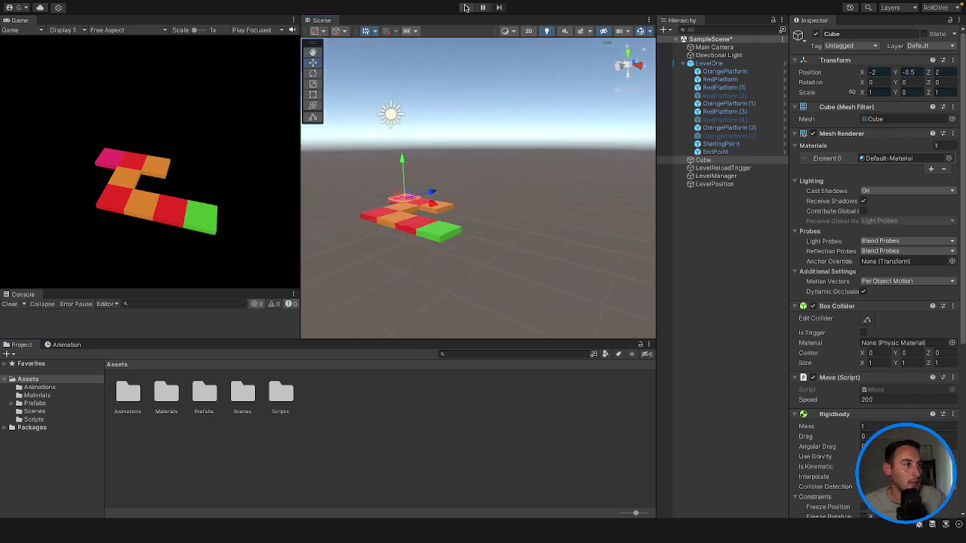
{"action": "left_click", "coordinate": [465, 7]}
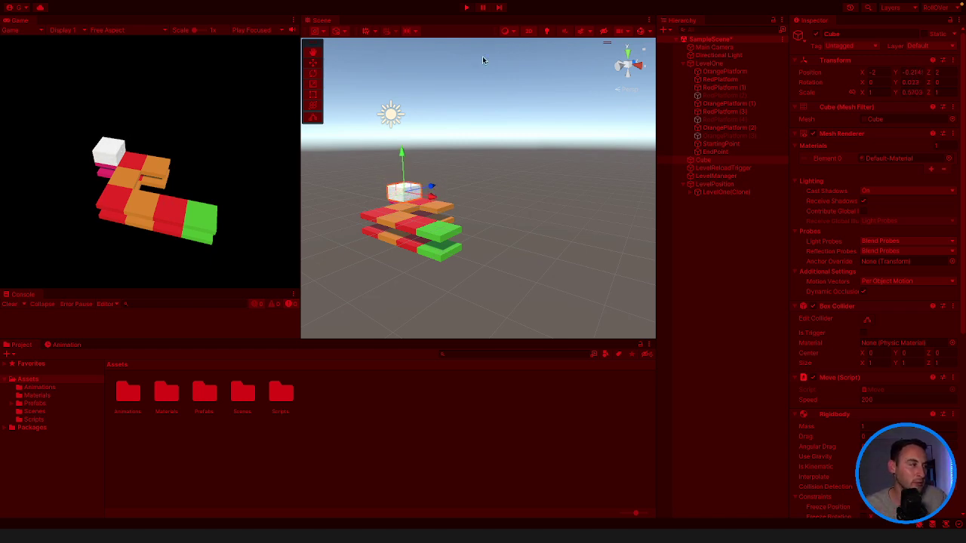
- Stop Play, uncheck LevelOne's active box, replay the game, then stop and select the Cube
{"action": "left_click", "coordinate": [466, 8]}
{"action": "left_click", "coordinate": [709, 64]}
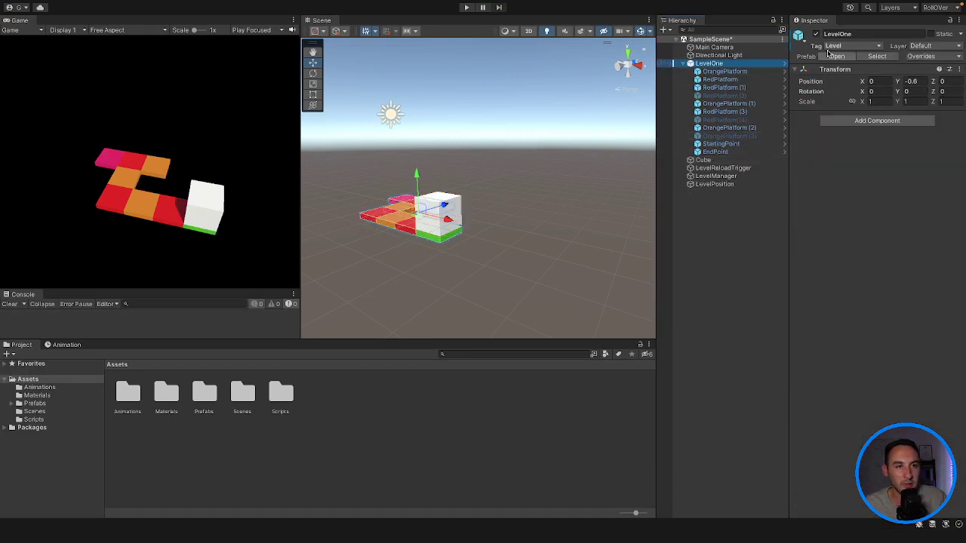
{"action": "left_click", "coordinate": [815, 34]}
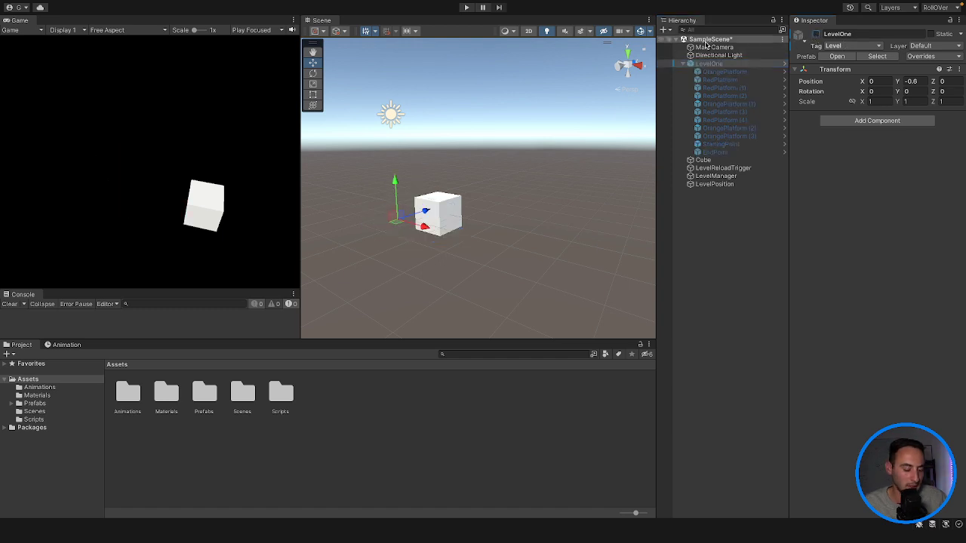
{"action": "left_click", "coordinate": [465, 7]}
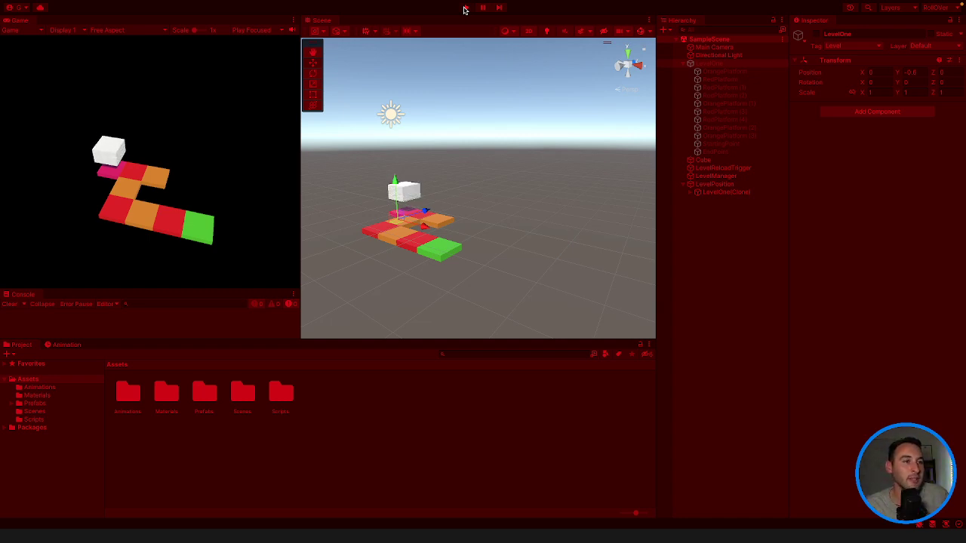
{"action": "left_click", "coordinate": [465, 8]}
{"action": "left_click", "coordinate": [702, 160]}
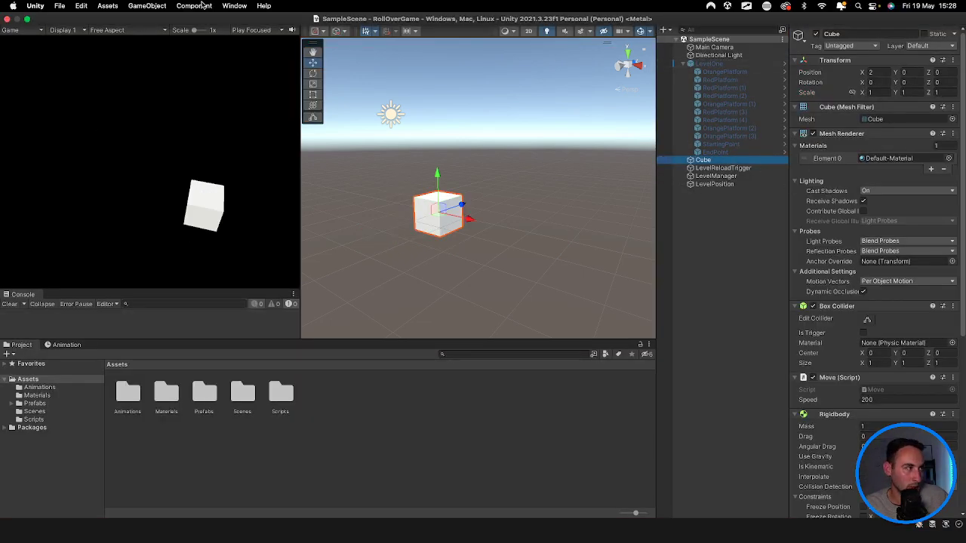
- Open the Animator window and reposition the Start and End state nodes in the graph
{"action": "left_click", "coordinate": [234, 5]}
{"action": "mouse_move", "coordinate": [286, 220]}
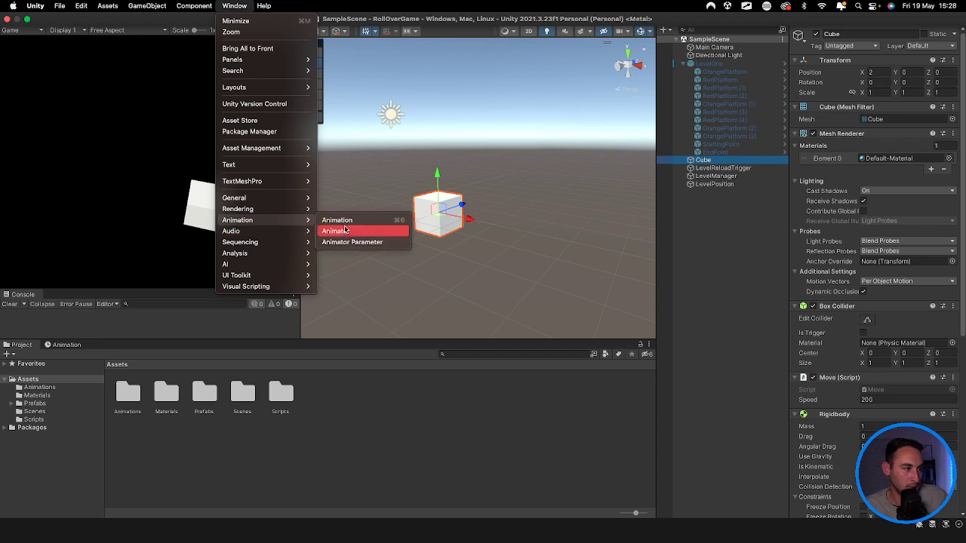
{"action": "left_click", "coordinate": [345, 230]}
{"action": "right_click", "coordinate": [544, 114]}
{"action": "left_click_drag", "start_coordinate": [493, 141], "coordinate": [528, 145]}
{"action": "left_click_drag", "start_coordinate": [557, 54], "coordinate": [508, 194]}
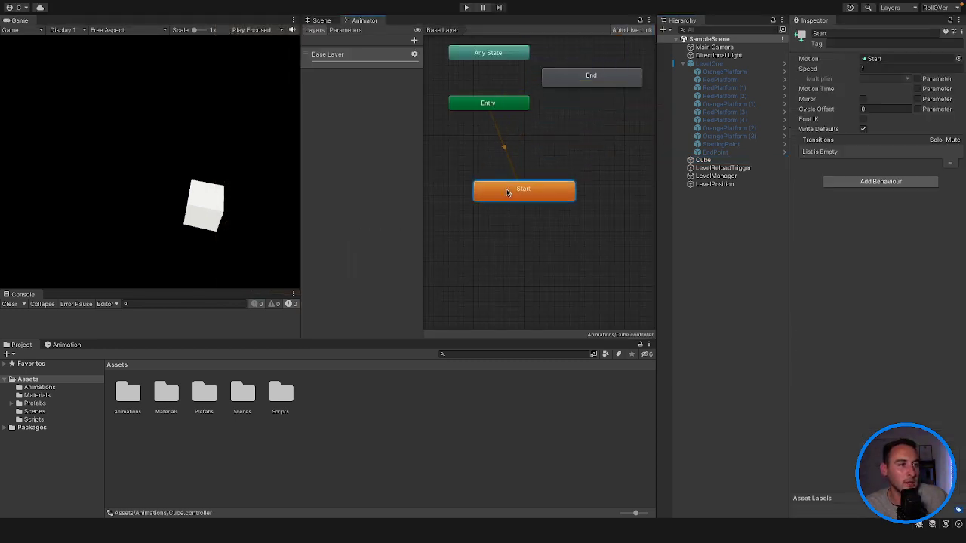
{"action": "left_click_drag", "start_coordinate": [593, 77], "coordinate": [601, 141]}
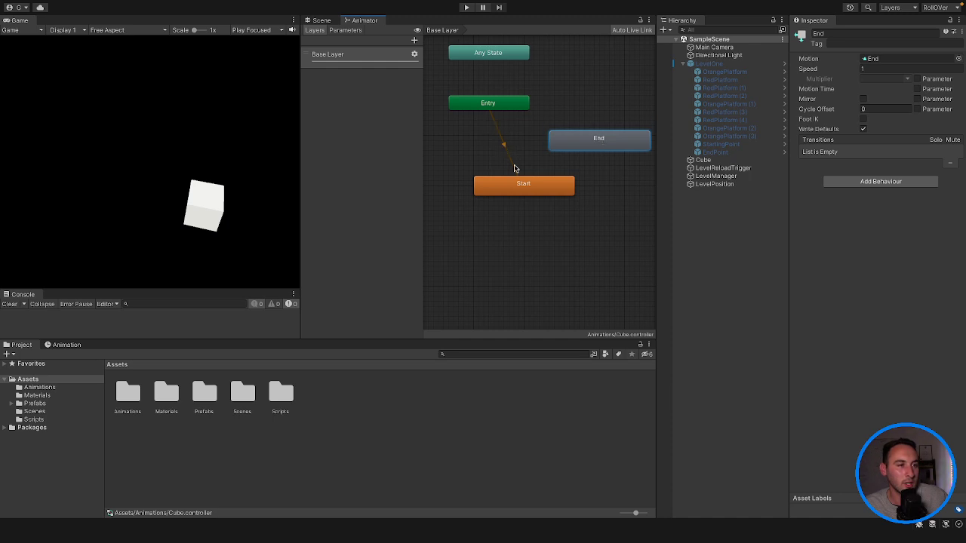
{"action": "left_click", "coordinate": [532, 193]}
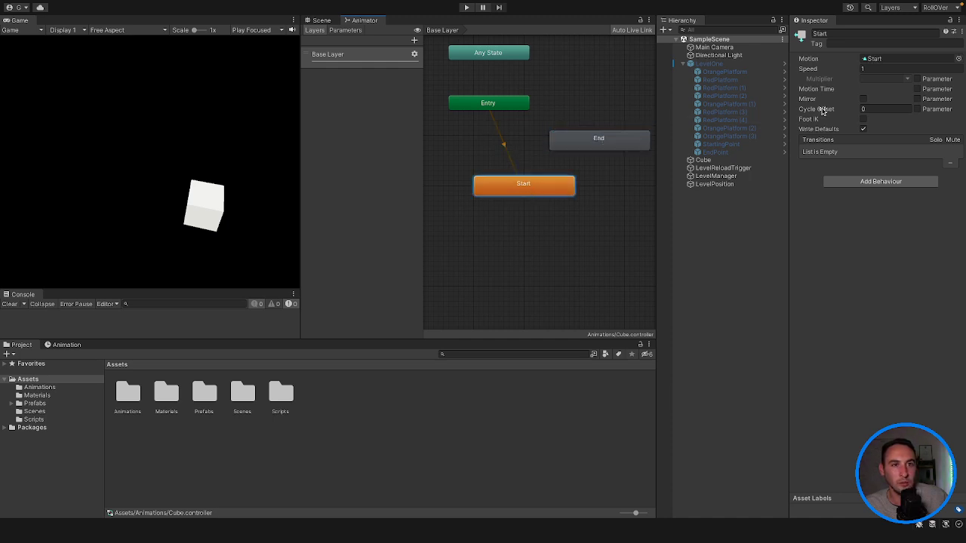
{"action": "left_click", "coordinate": [505, 149]}
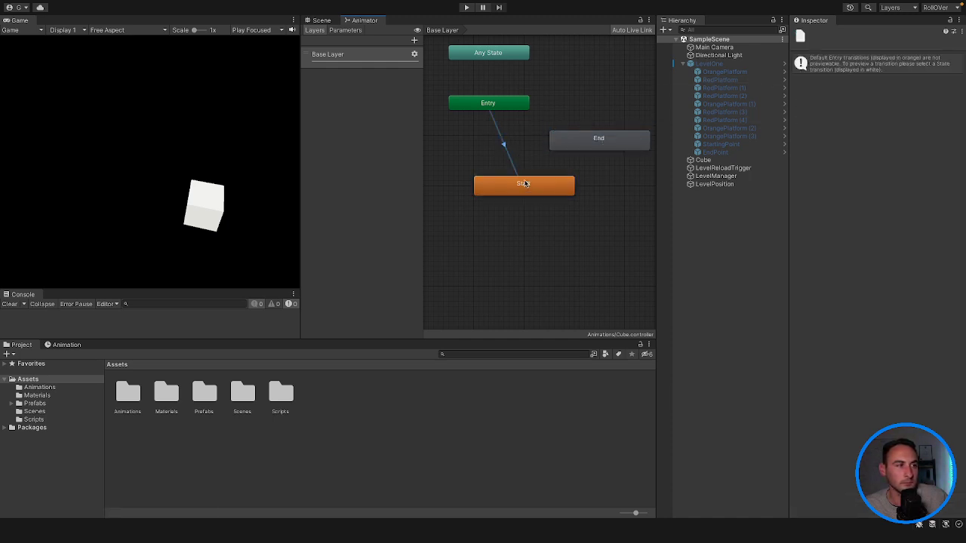
{"action": "key", "text": "ctrl+z"}
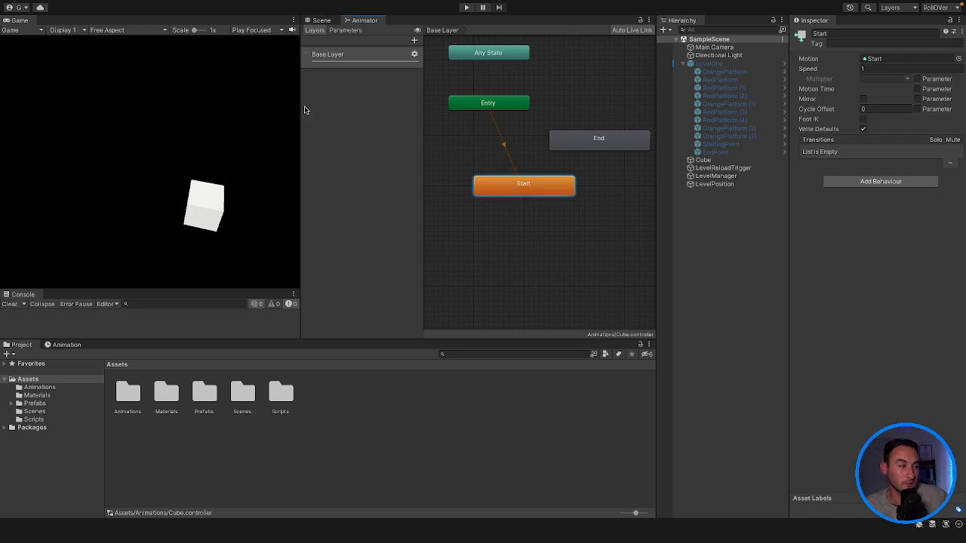
- Turn off Loop Time on the Start.anim clip and run the game
{"action": "double_click", "coordinate": [128, 392]}
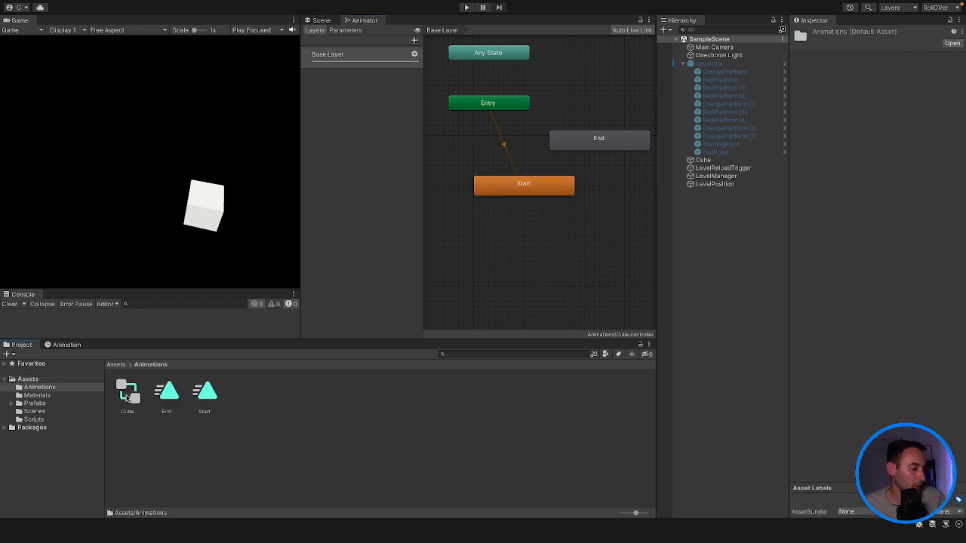
{"action": "left_click", "coordinate": [203, 392]}
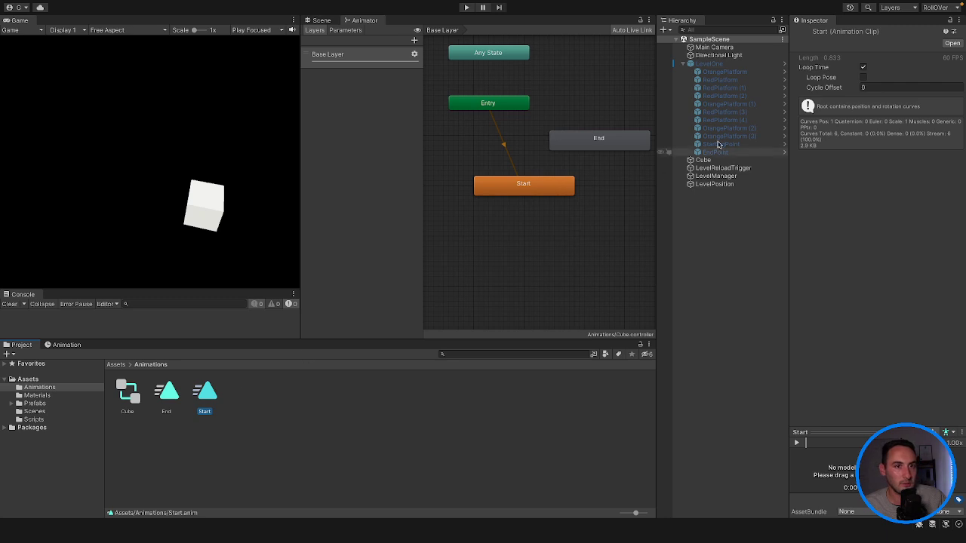
{"action": "left_click", "coordinate": [863, 68]}
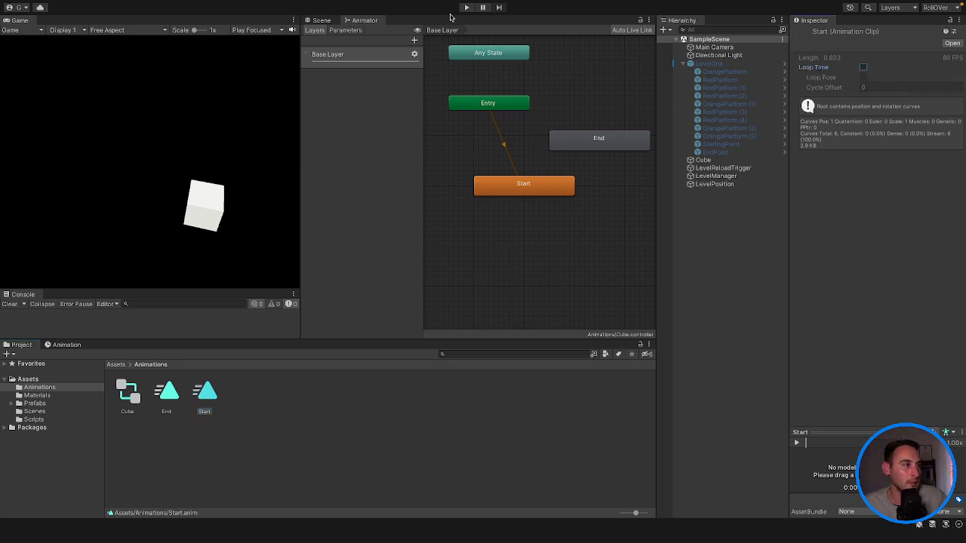
{"action": "left_click", "coordinate": [320, 21]}
{"action": "left_click", "coordinate": [467, 7]}
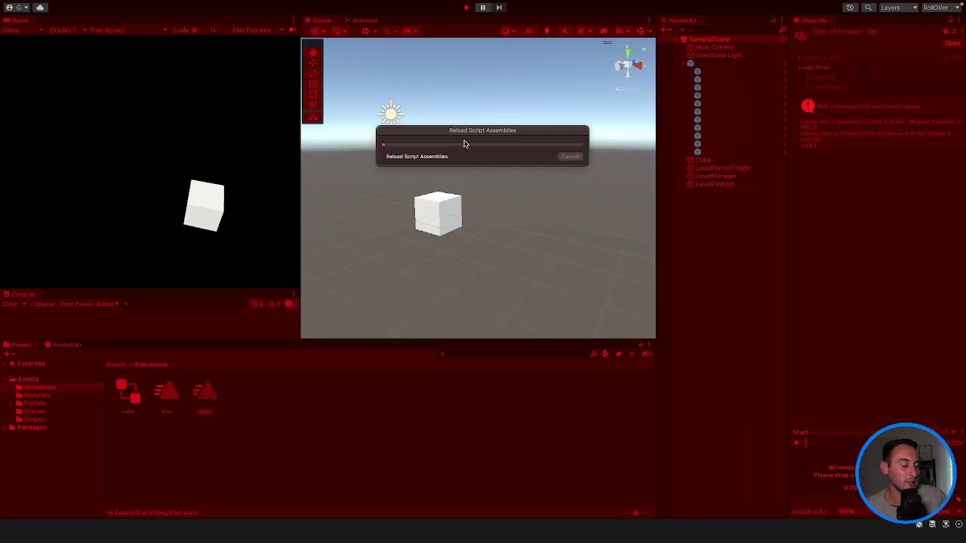
- Stop the test run, select the End.anim clip, and move the End state below Start
{"action": "left_click", "coordinate": [467, 9]}
{"action": "left_click", "coordinate": [166, 392]}
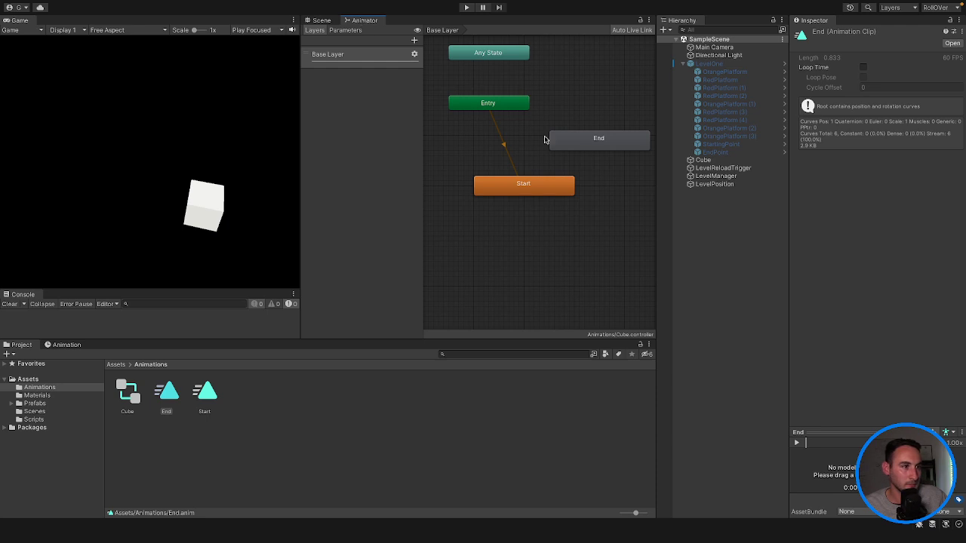
{"action": "left_click", "coordinate": [556, 183]}
{"action": "scroll", "coordinate": [561, 177], "scroll_direction": "down", "scroll_amount": 2}
{"action": "scroll", "coordinate": [561, 177], "scroll_direction": "down", "scroll_amount": 1}
{"action": "left_click_drag", "start_coordinate": [600, 154], "coordinate": [505, 257]}
{"action": "scroll", "coordinate": [539, 229], "scroll_direction": "up", "scroll_amount": 3}
{"action": "right_click", "coordinate": [538, 228]}
{"action": "left_click", "coordinate": [524, 211]}
{"action": "scroll", "coordinate": [523, 210], "scroll_direction": "down", "scroll_amount": 2}
- Create a transition from the Start state to the End state in the Cube animator
{"action": "left_click", "coordinate": [535, 169]}
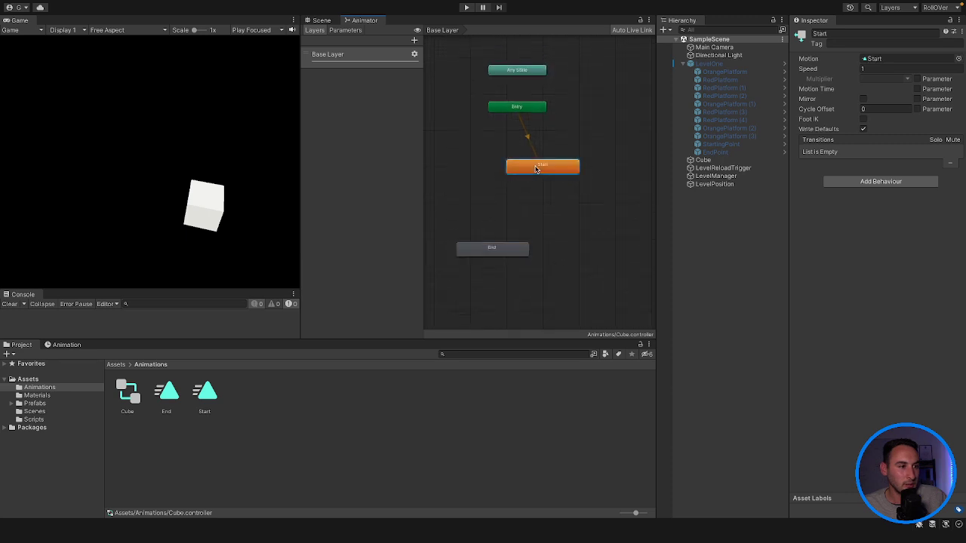
{"action": "left_click_drag", "start_coordinate": [535, 169], "coordinate": [564, 172]}
{"action": "right_click", "coordinate": [572, 172]}
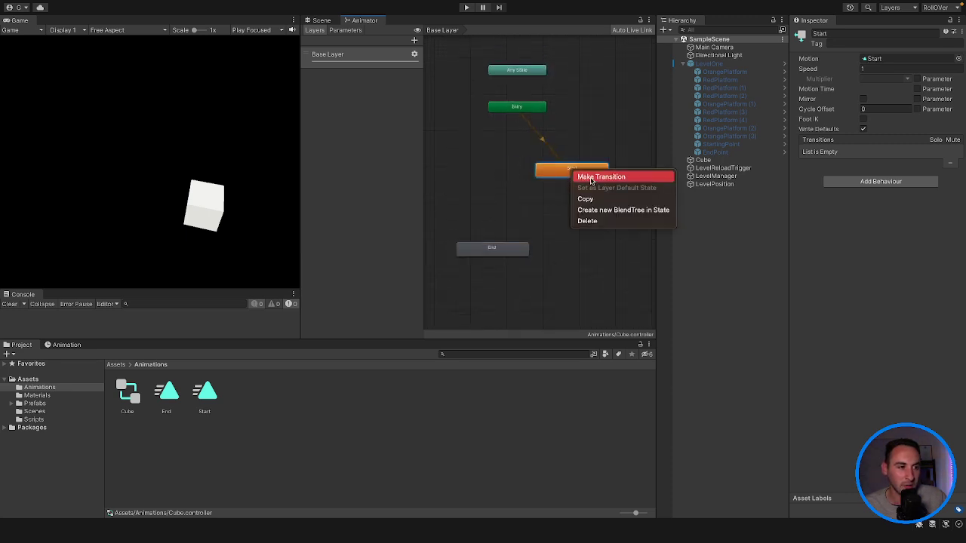
{"action": "left_click", "coordinate": [601, 177]}
{"action": "left_click", "coordinate": [491, 247]}
{"action": "left_click", "coordinate": [531, 212]}
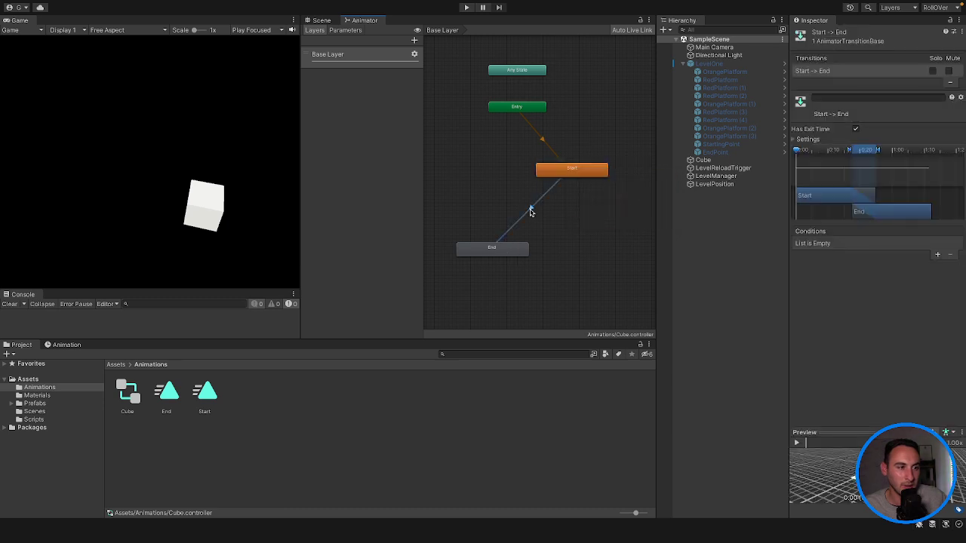
- Turn off Has Exit Time on that transition and set its Transition Duration to 0
{"action": "left_click", "coordinate": [856, 129]}
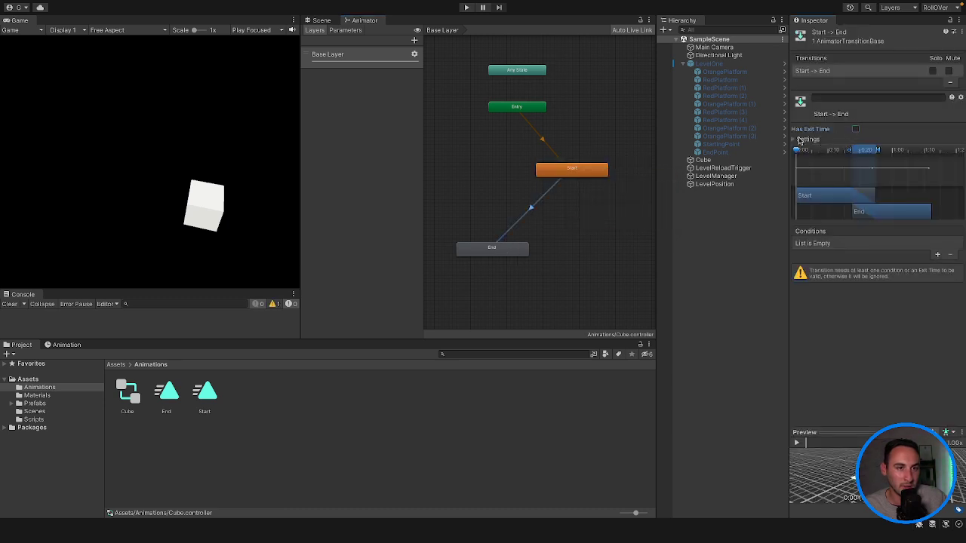
{"action": "left_click", "coordinate": [790, 140]}
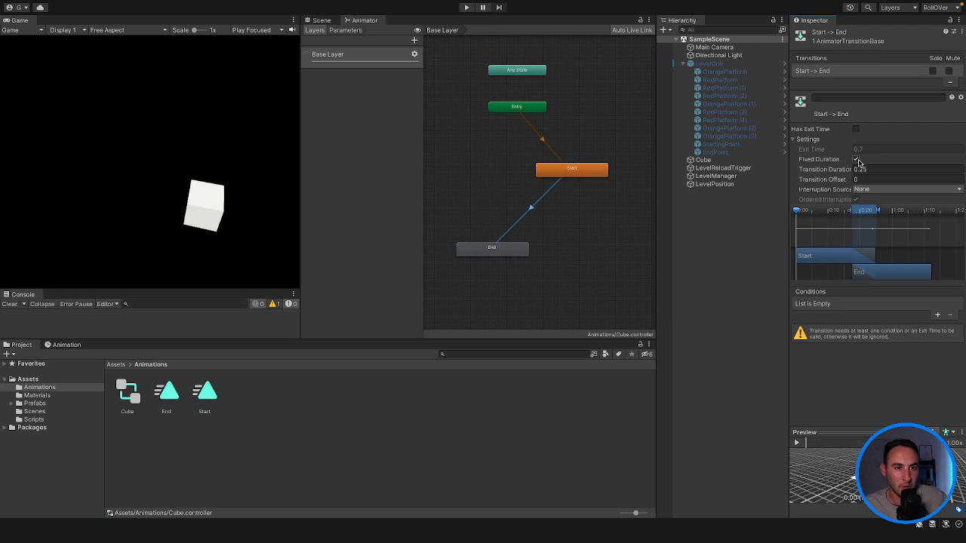
{"action": "left_click", "coordinate": [828, 171]}
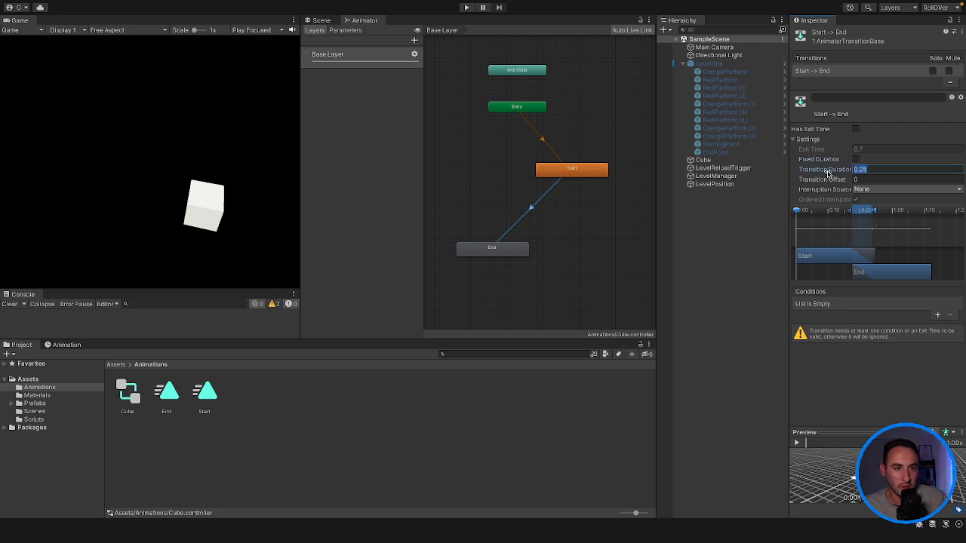
{"action": "type", "text": "0"}
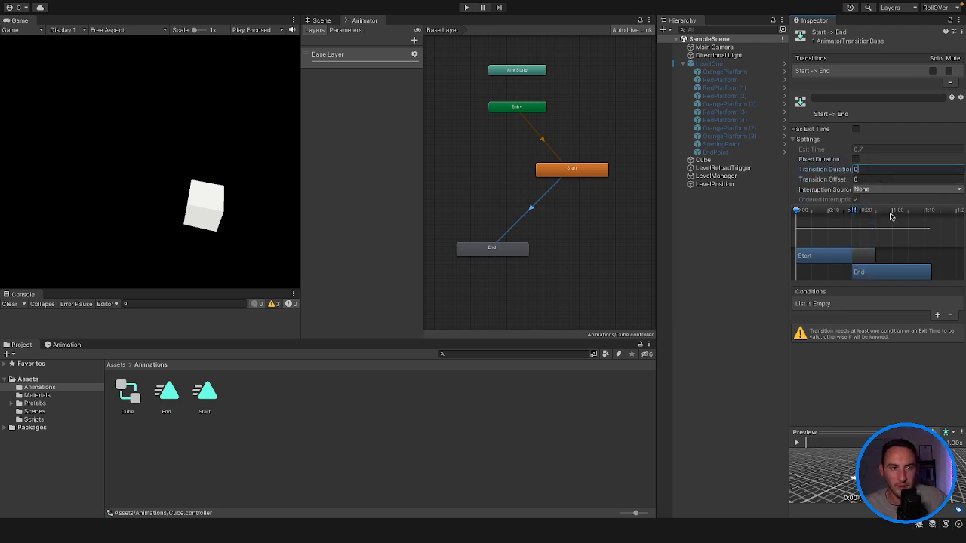
- Add a Bool parameter named isOnEndPoint in the Animator's Parameters list
{"action": "left_click", "coordinate": [353, 30]}
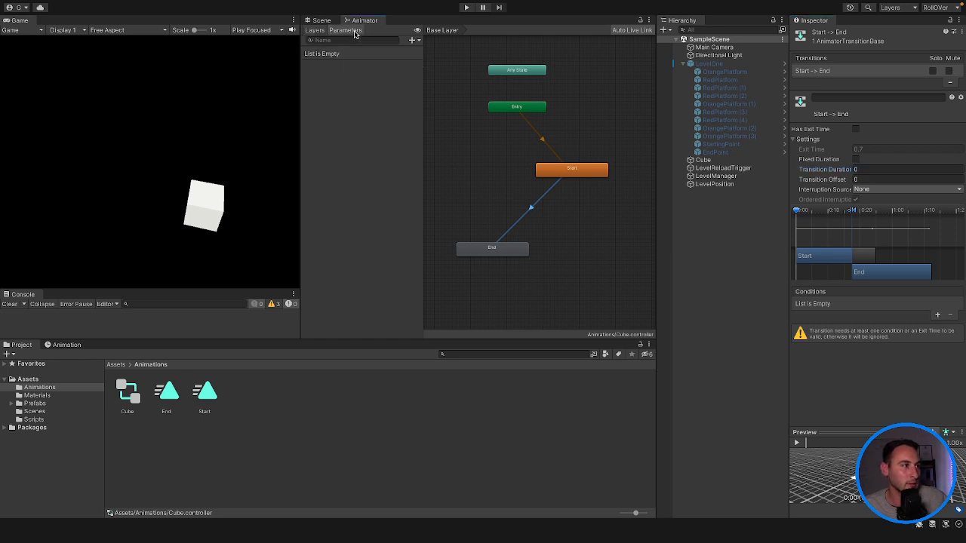
{"action": "left_click", "coordinate": [412, 40]}
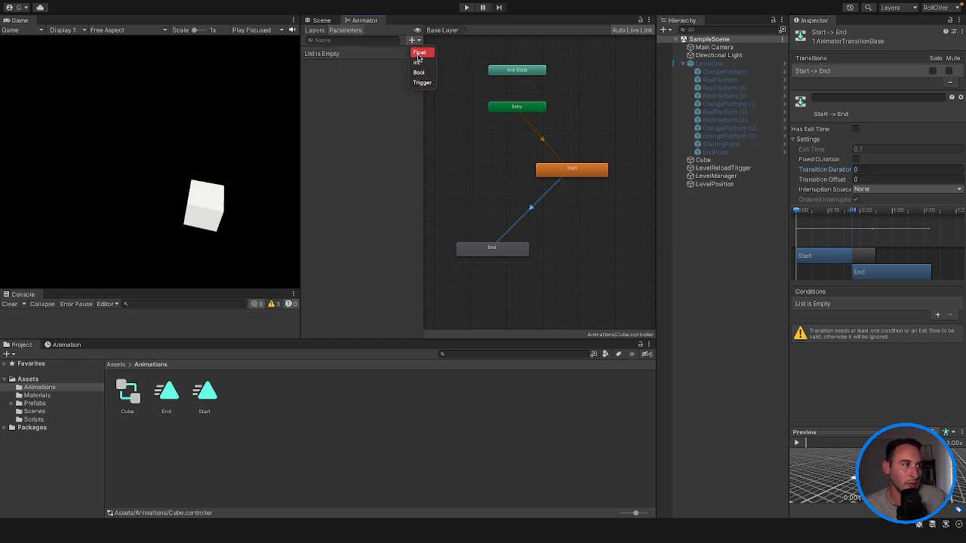
{"action": "left_click", "coordinate": [420, 73]}
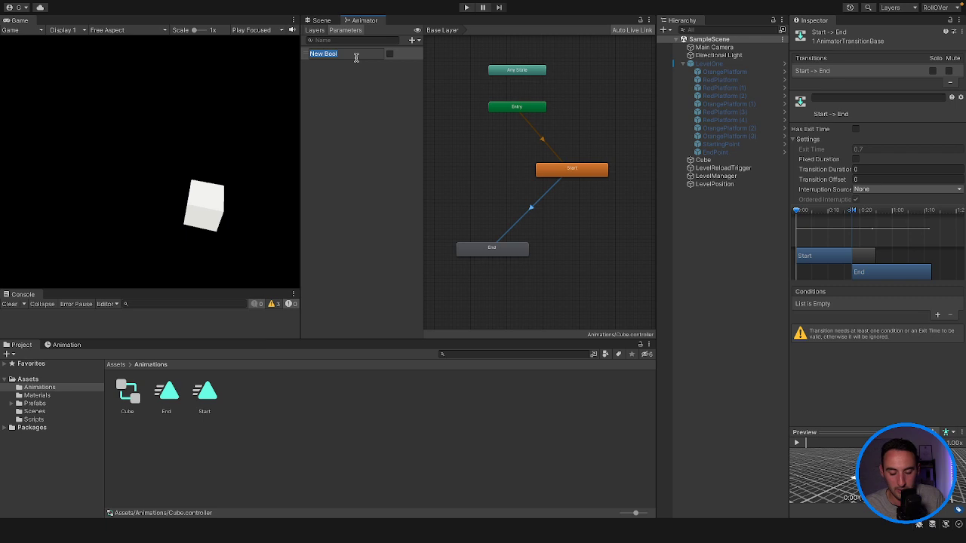
{"action": "type", "text": "Is"}
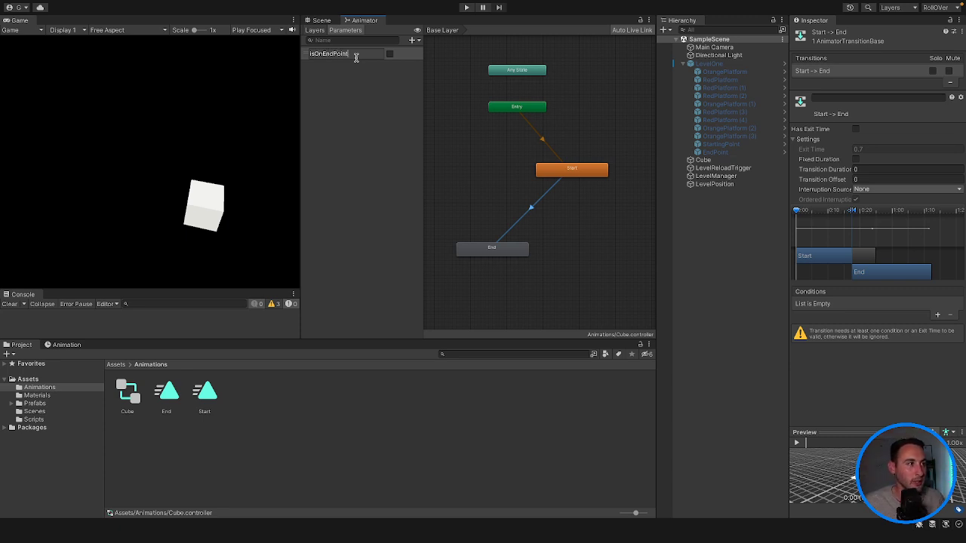
{"action": "left_click", "coordinate": [362, 73]}
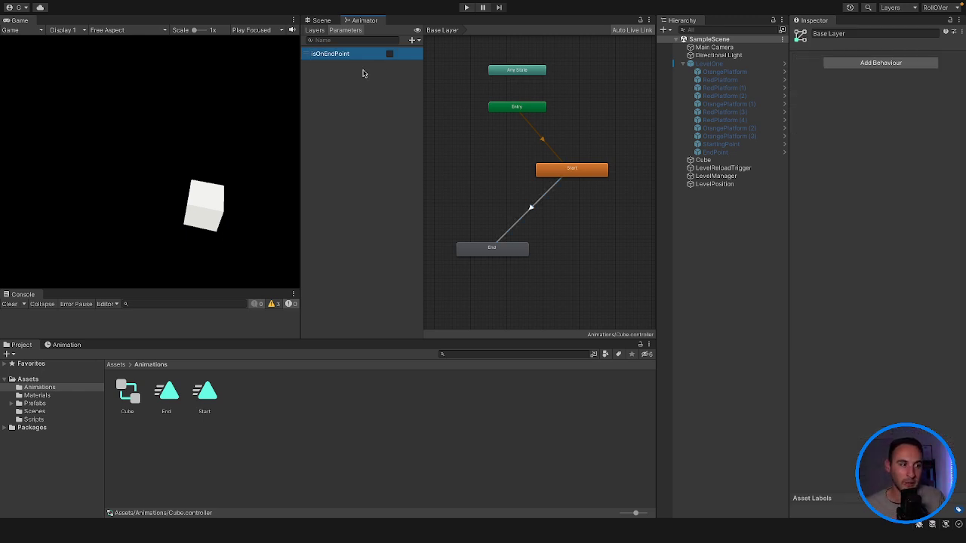
- Give the Start-to-End transition the condition isOnEndPoint true, then return to the Scene view
{"action": "left_click", "coordinate": [497, 250]}
{"action": "left_click", "coordinate": [530, 211]}
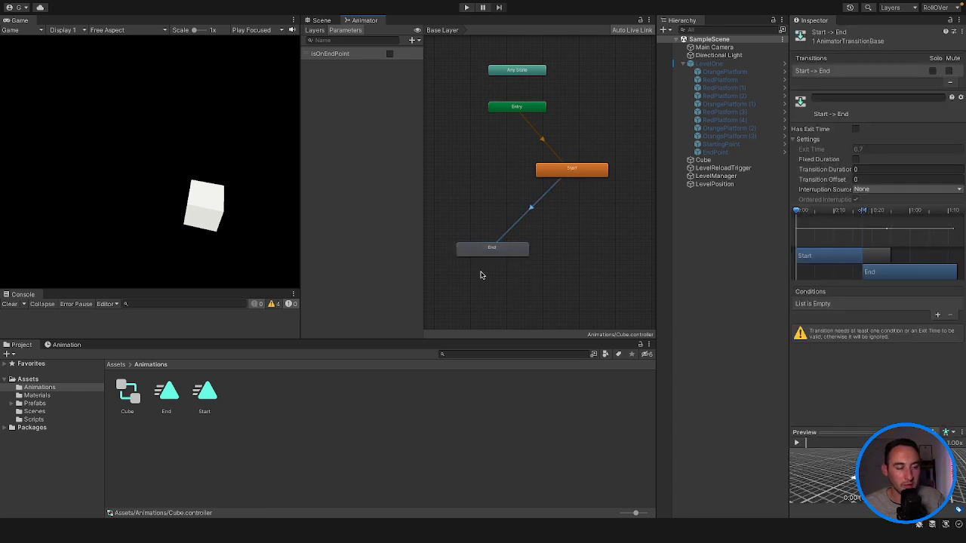
{"action": "left_click", "coordinate": [937, 314]}
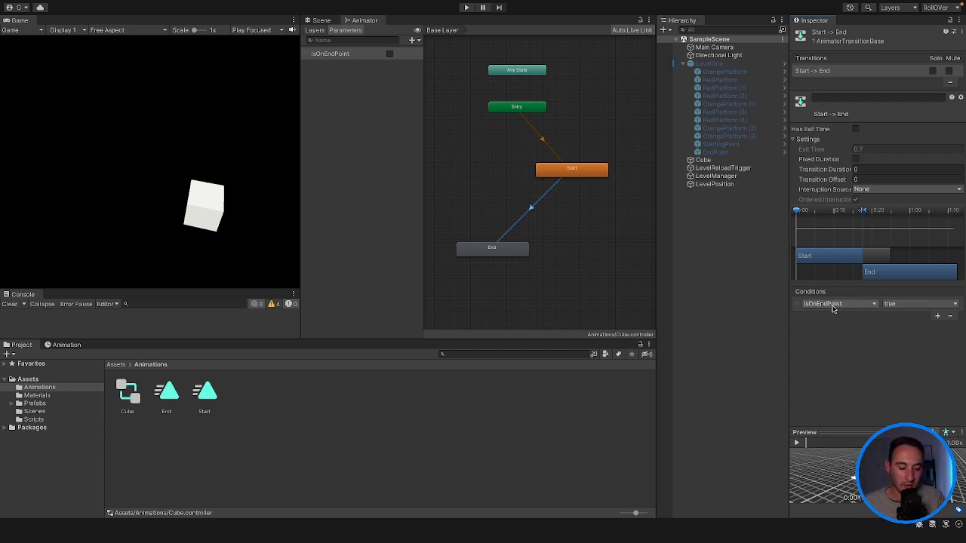
{"action": "left_click", "coordinate": [319, 20]}
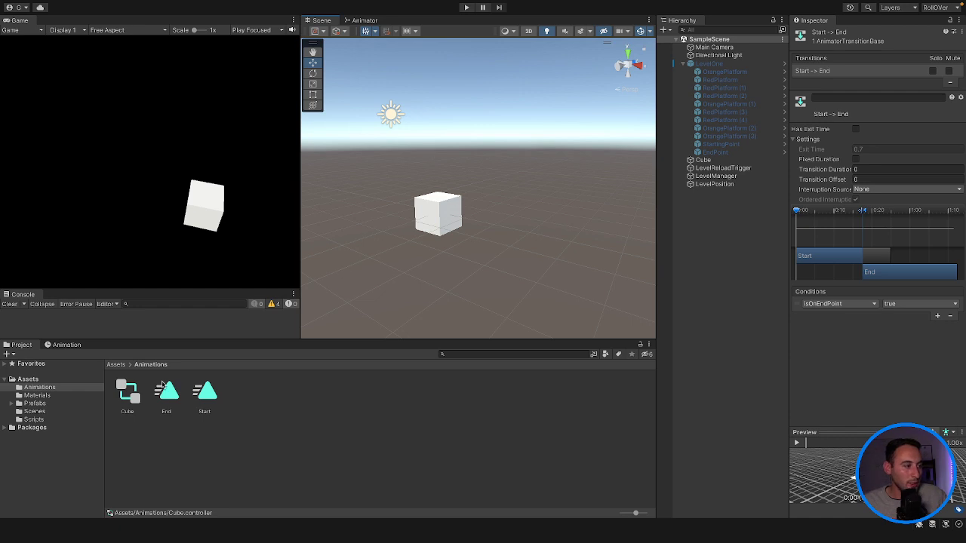
- Play-test the level with nothing selected to watch the cube's start animation
{"action": "left_click", "coordinate": [117, 364]}
{"action": "left_click", "coordinate": [488, 258]}
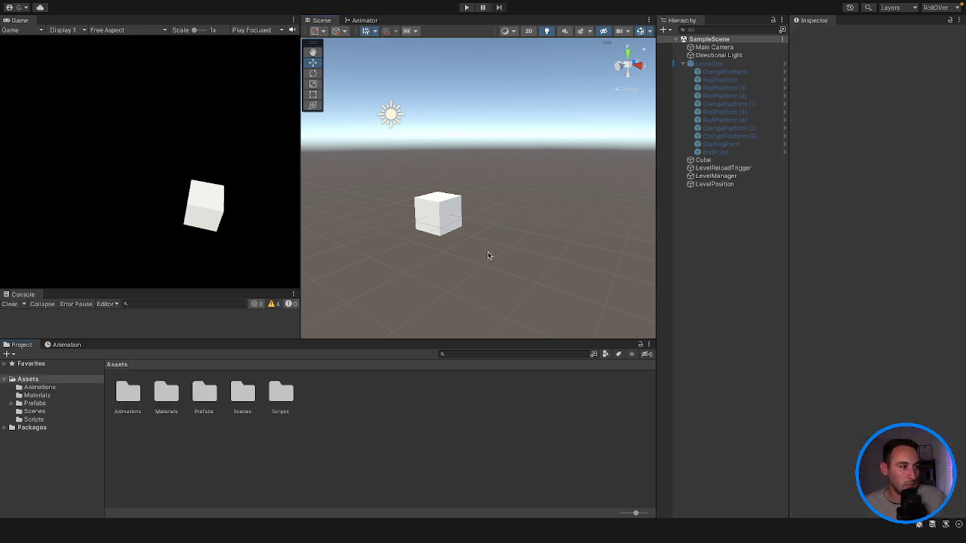
{"action": "left_click", "coordinate": [465, 7]}
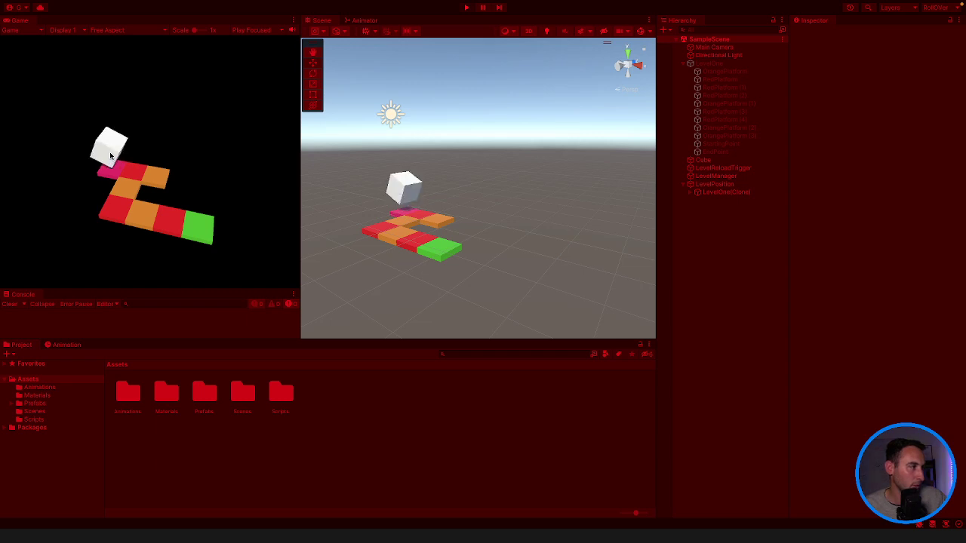
{"action": "left_click", "coordinate": [467, 8]}
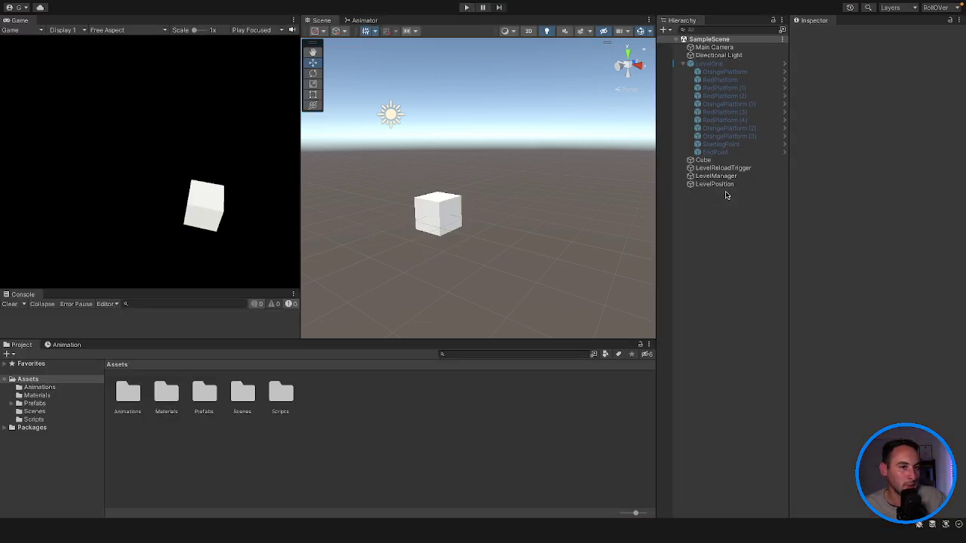
- Select the Cube, play-test again, then switch to Visual Studio
{"action": "left_click", "coordinate": [712, 161]}
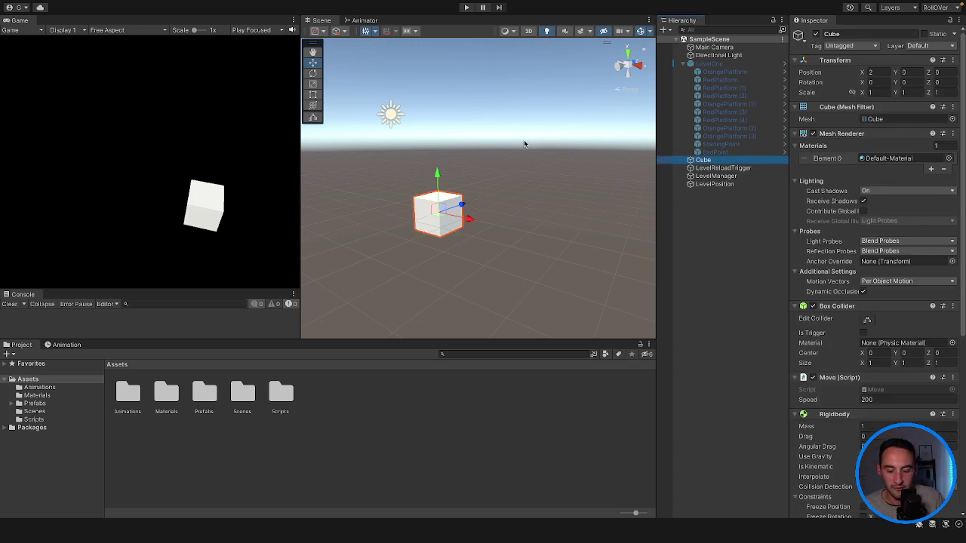
{"action": "left_click", "coordinate": [465, 7]}
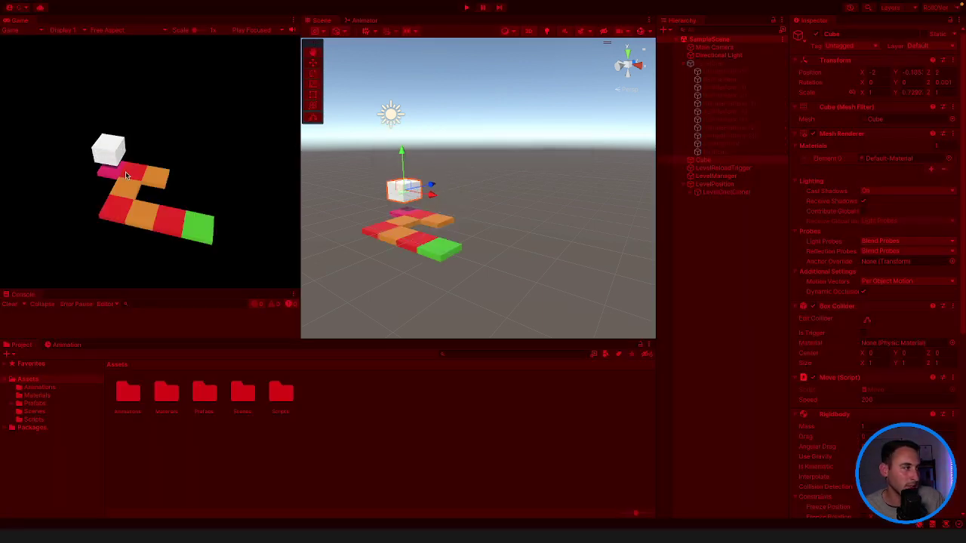
{"action": "scroll", "coordinate": [368, 235], "scroll_direction": "up", "scroll_amount": 5}
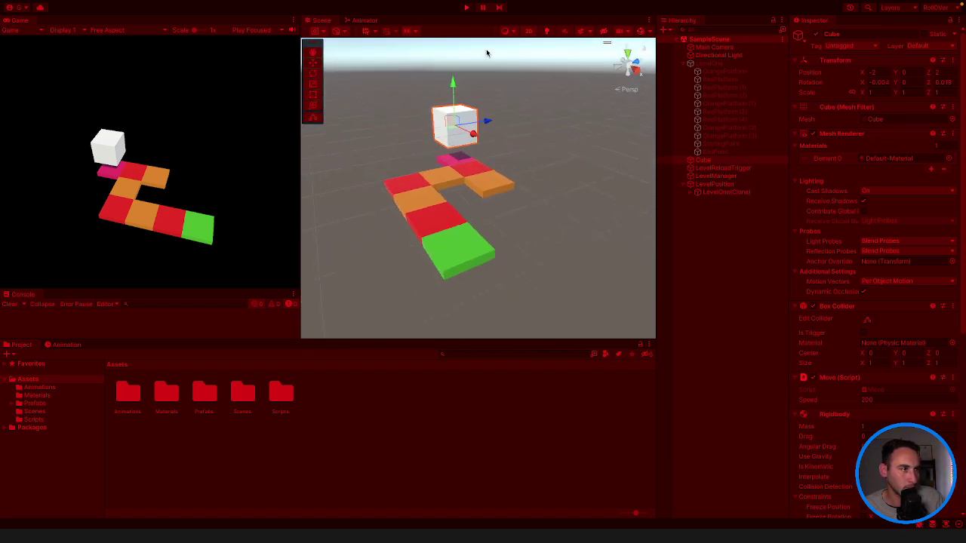
{"action": "left_click", "coordinate": [465, 7]}
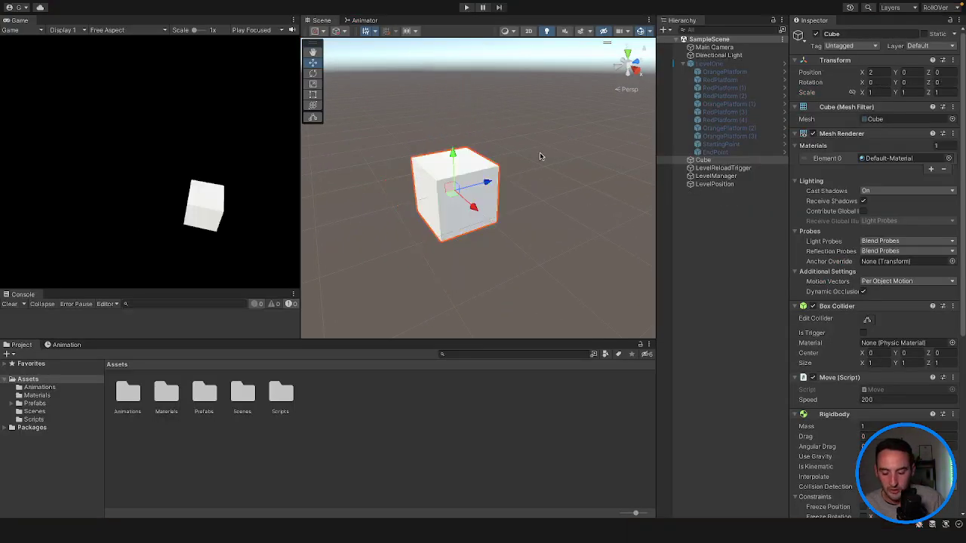
{"action": "key", "text": "ctrl+Right"}
- Open LevelManager.cs and insert a new line after the Instantiate call in LoadLevel
{"action": "left_click", "coordinate": [431, 226]}
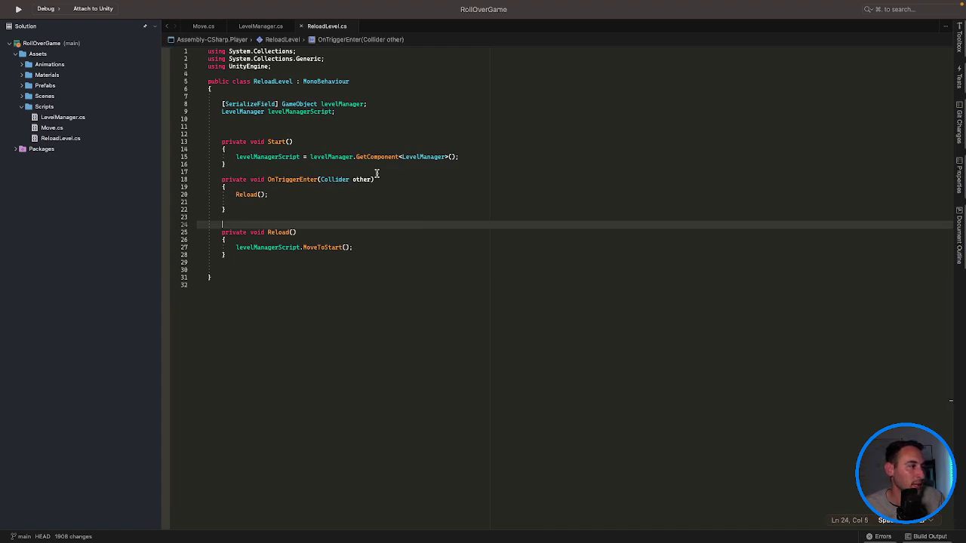
{"action": "left_click", "coordinate": [258, 27]}
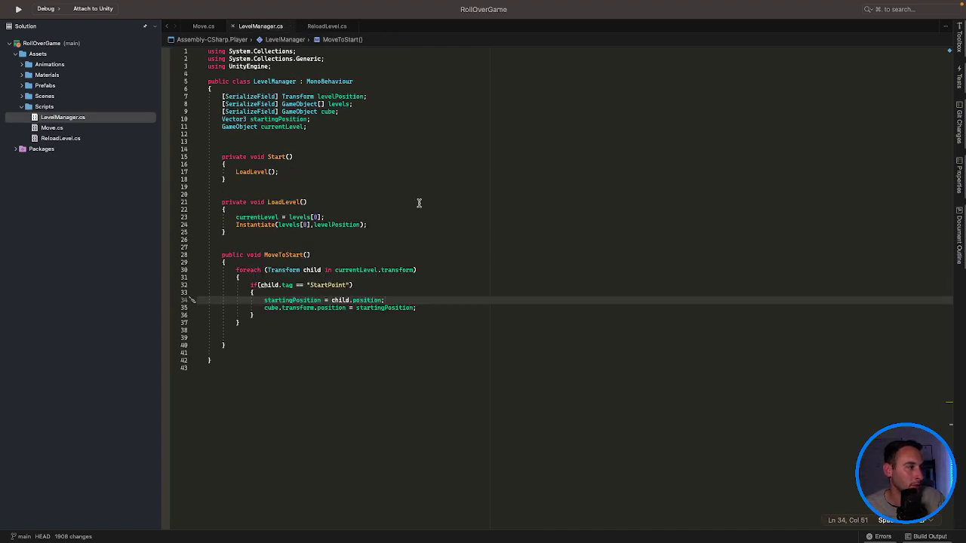
{"action": "left_click", "coordinate": [400, 217]}
{"action": "scroll", "coordinate": [400, 218], "scroll_direction": "down", "scroll_amount": 2}
{"action": "scroll", "coordinate": [400, 212], "scroll_direction": "down", "scroll_amount": 1}
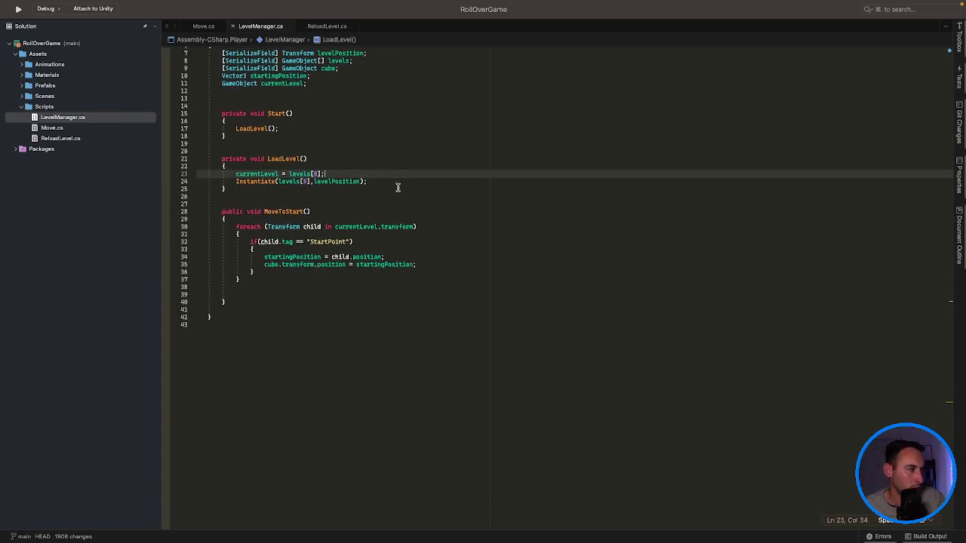
{"action": "left_click", "coordinate": [387, 181]}
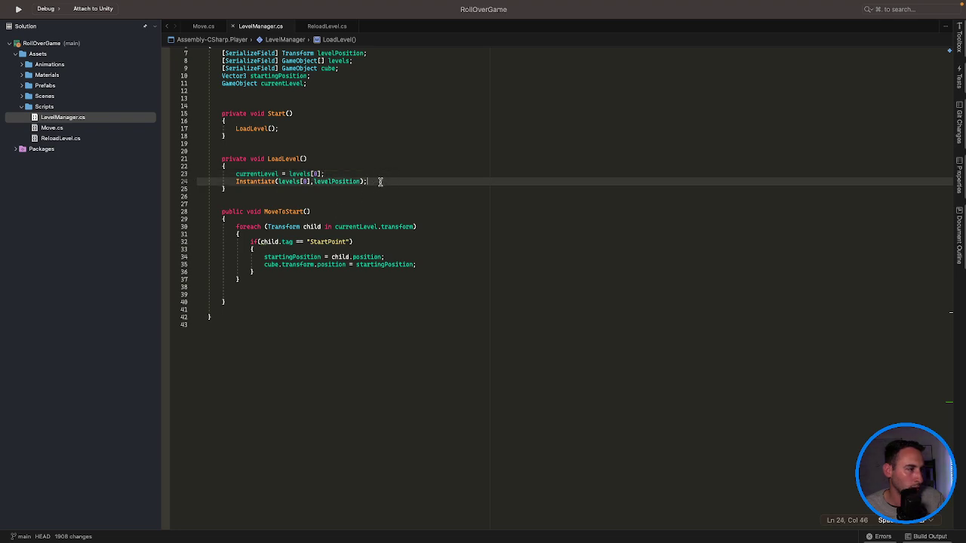
{"action": "key", "text": "Return"}
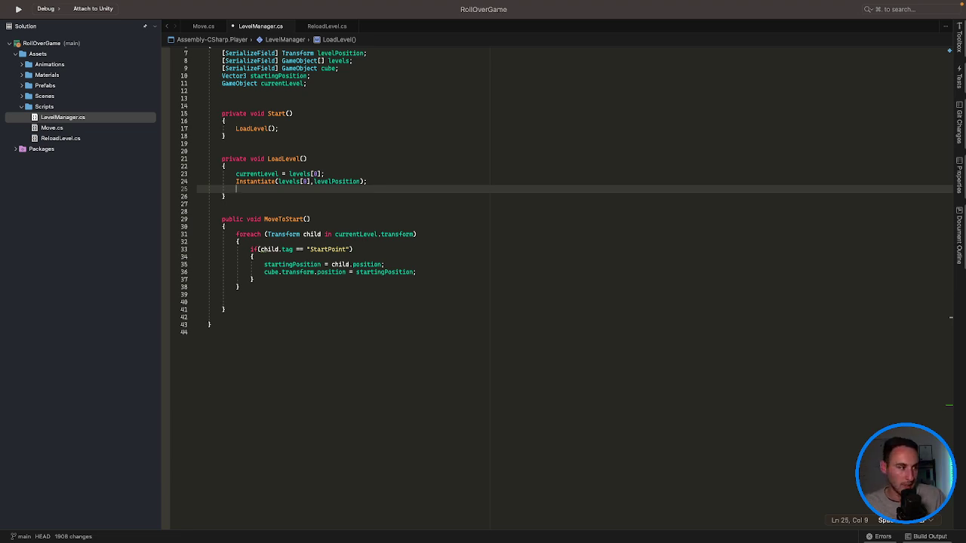
- Add a MoveToStart(); call on that line, save the script, and return to Unity
{"action": "type", "text": "Mo"}
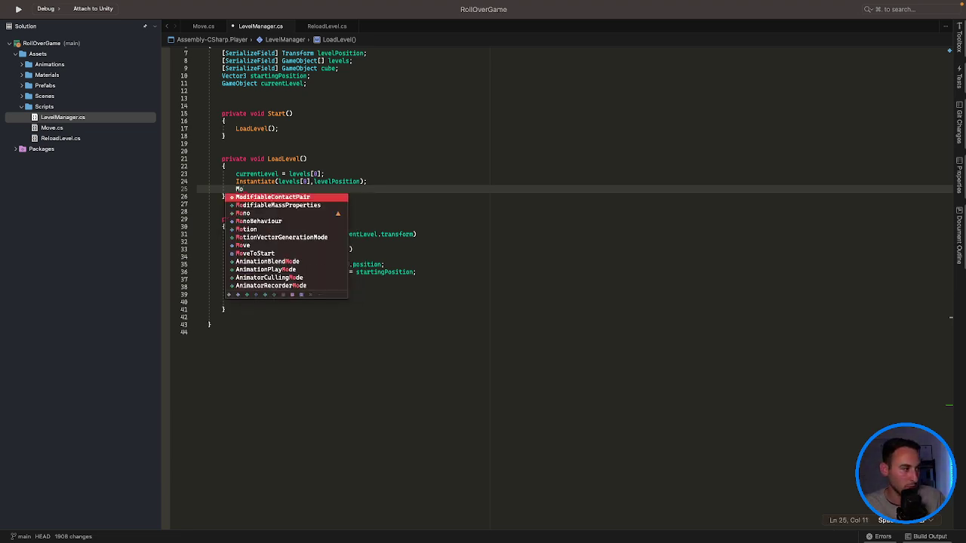
{"action": "key", "text": "Down"}
{"action": "key", "text": "Down"}
{"action": "key", "text": "Down"}
{"action": "key", "text": "Down"}
{"action": "key", "text": "Down"}
{"action": "key", "text": "Down"}
{"action": "key", "text": "Down"}
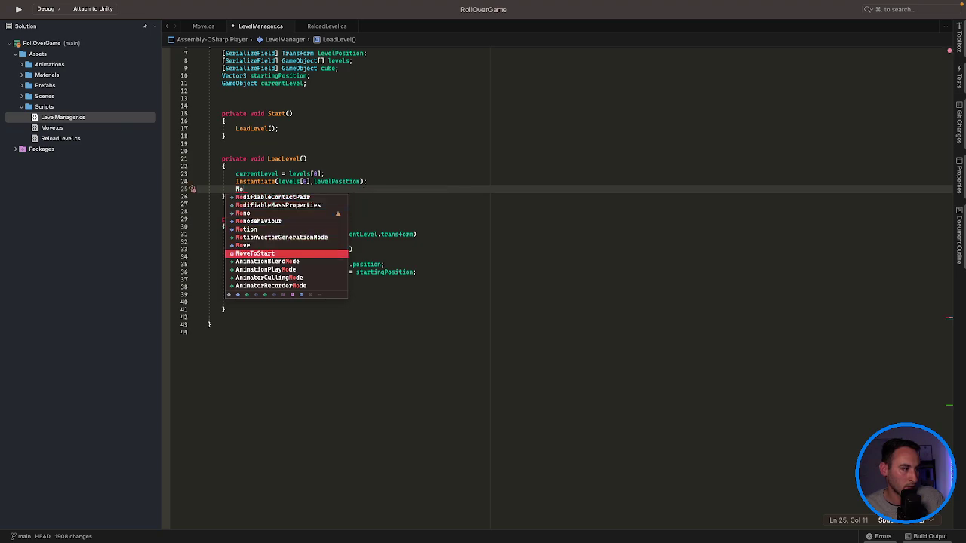
{"action": "key", "text": "Return"}
{"action": "type", "text": "();"}
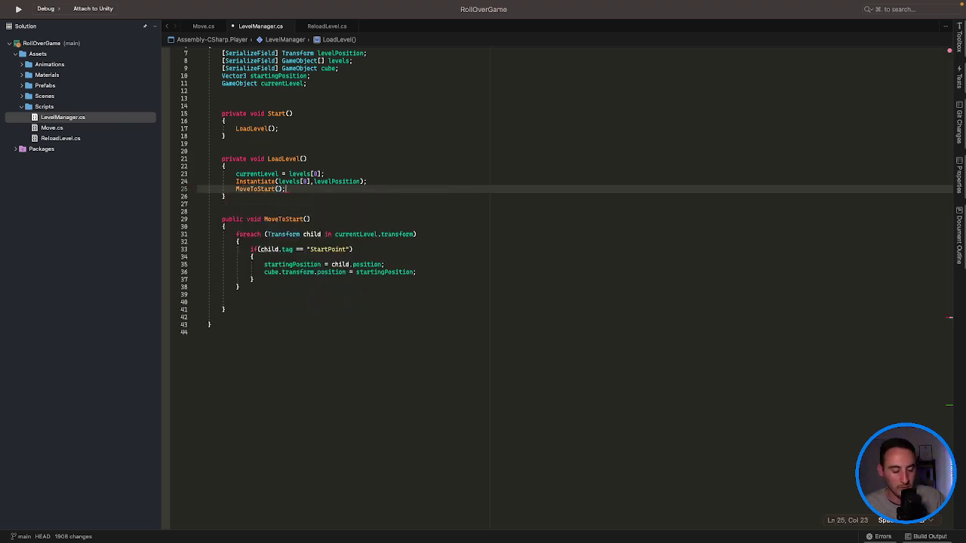
{"action": "key", "text": "super+s"}
{"action": "key", "text": "super+Tab"}
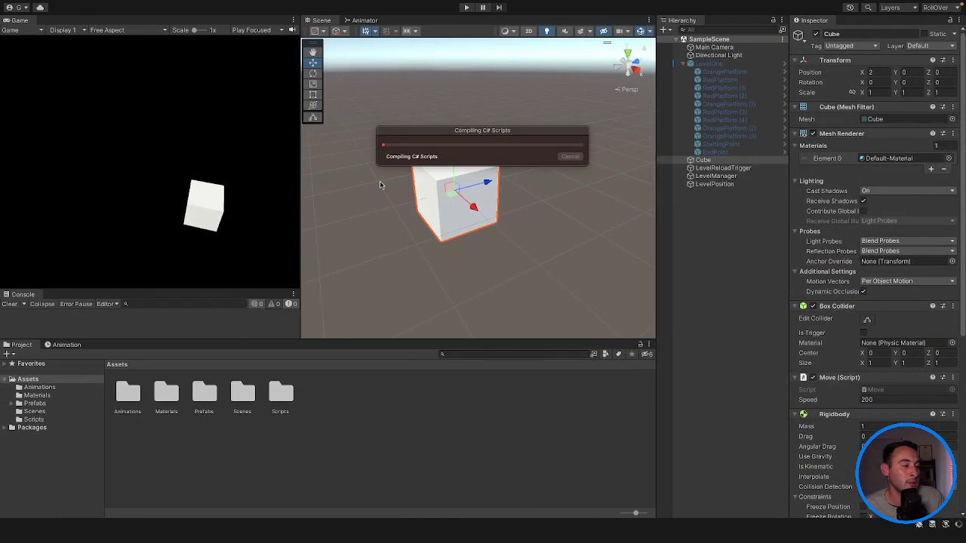
- Play-test the level twice, deselecting the cube between runs, then return to LevelManager.cs
{"action": "left_click", "coordinate": [466, 8]}
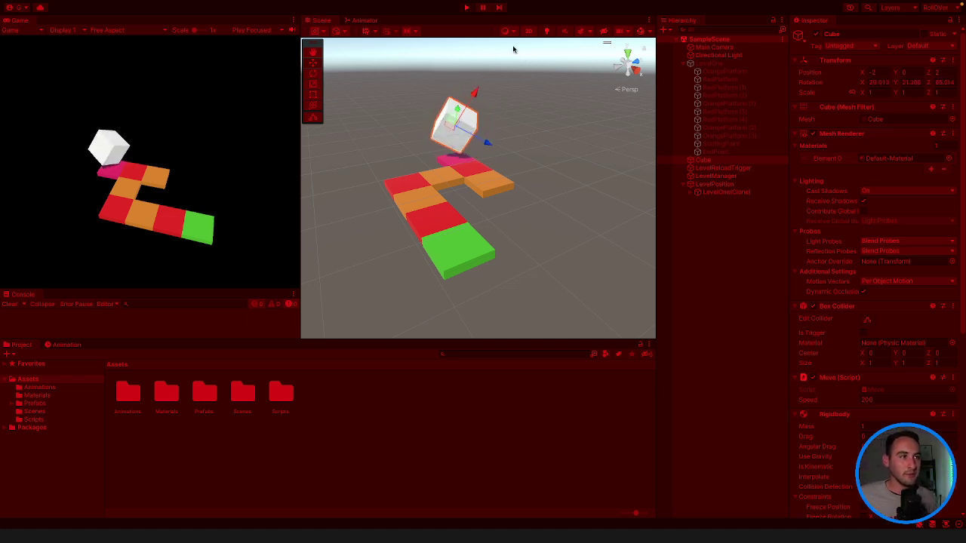
{"action": "left_click", "coordinate": [465, 8]}
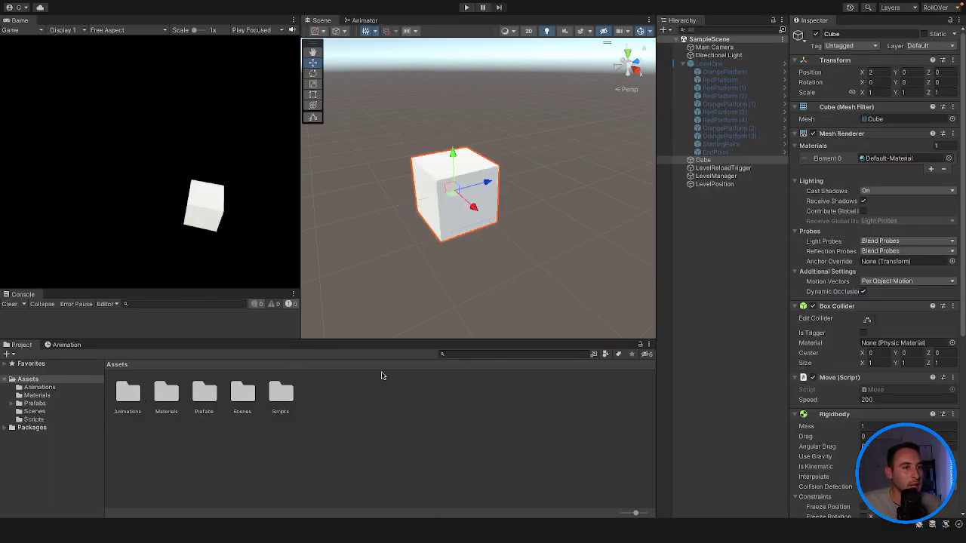
{"action": "left_click", "coordinate": [459, 276]}
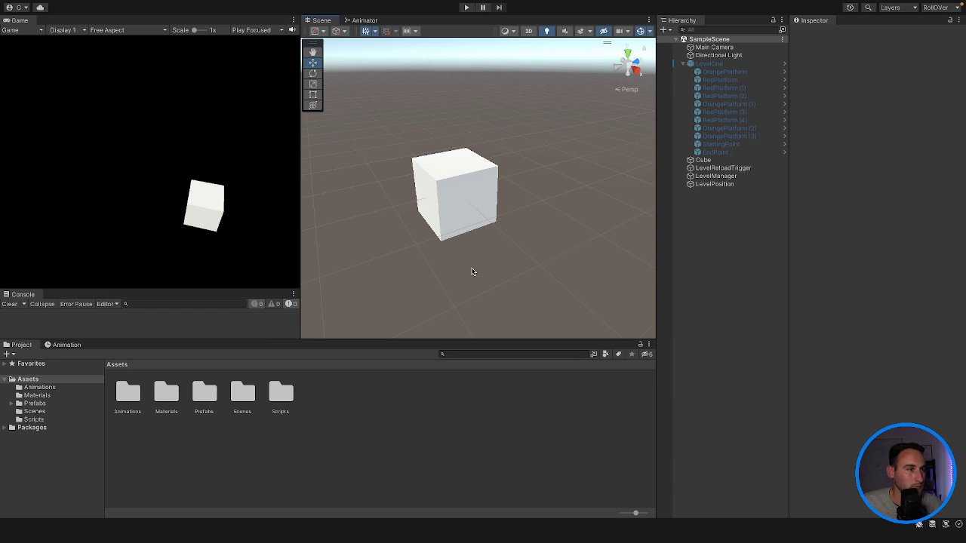
{"action": "left_click", "coordinate": [466, 7]}
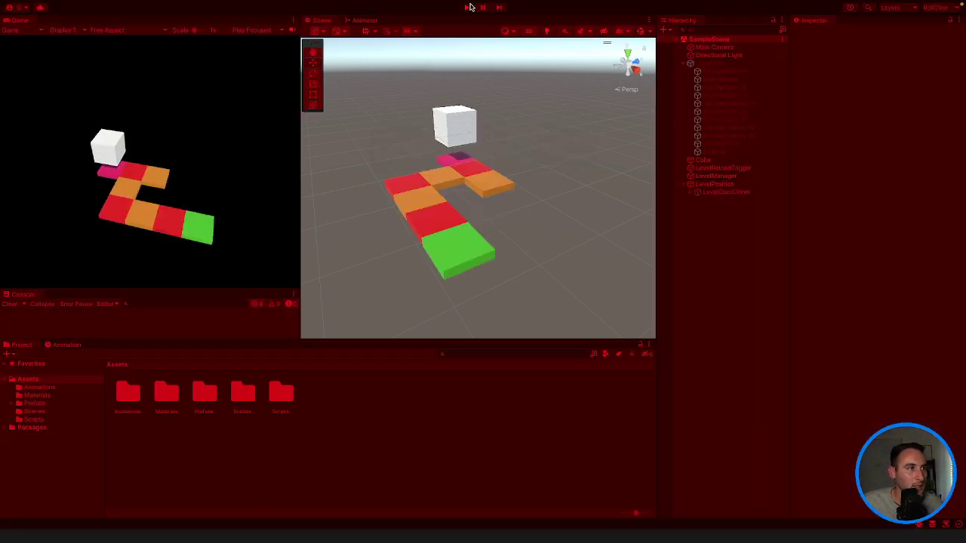
{"action": "left_click", "coordinate": [469, 7]}
{"action": "key", "text": "super+Tab"}
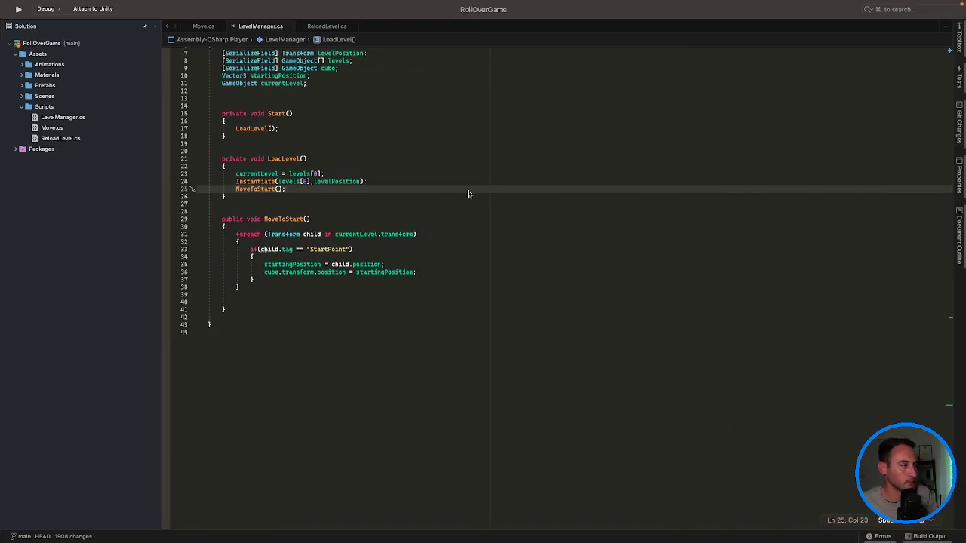
- Add print("Cube moved"); after the cube positioning line in MoveToStart
{"action": "scroll", "coordinate": [468, 193], "scroll_direction": "up", "scroll_amount": 3}
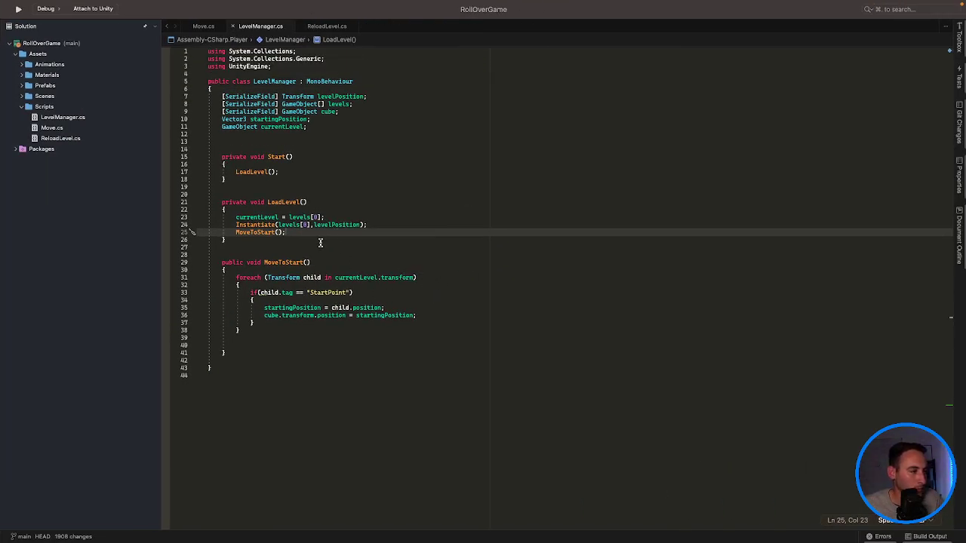
{"action": "left_click", "coordinate": [430, 315]}
{"action": "key", "text": "Return"}
{"action": "type", "text": "p"}
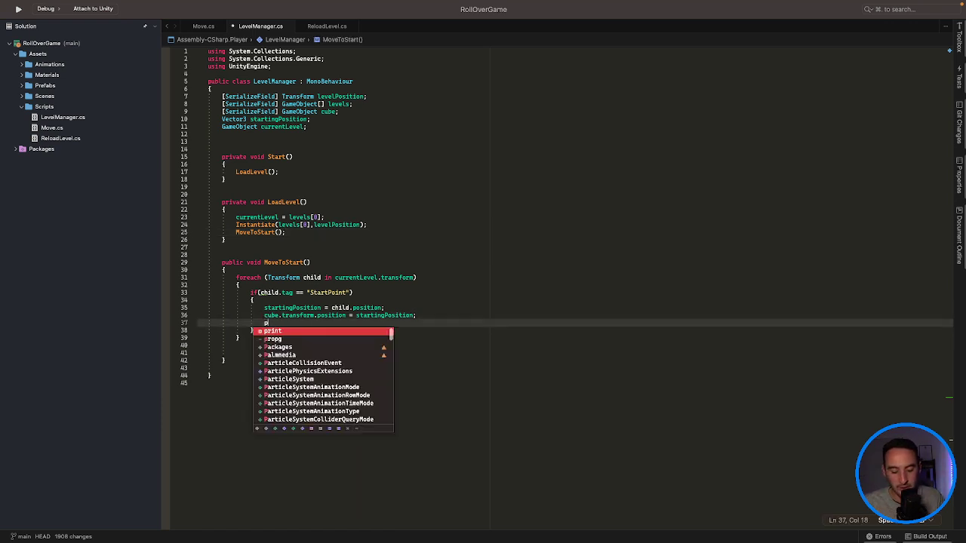
{"action": "type", "text": "rint"}
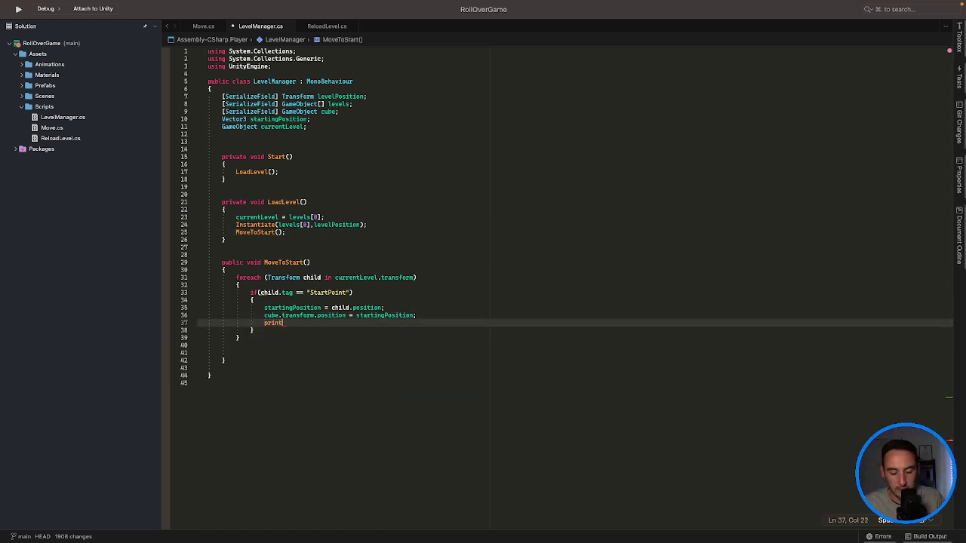
{"action": "type", "text": "(\"\"Cube moved"}
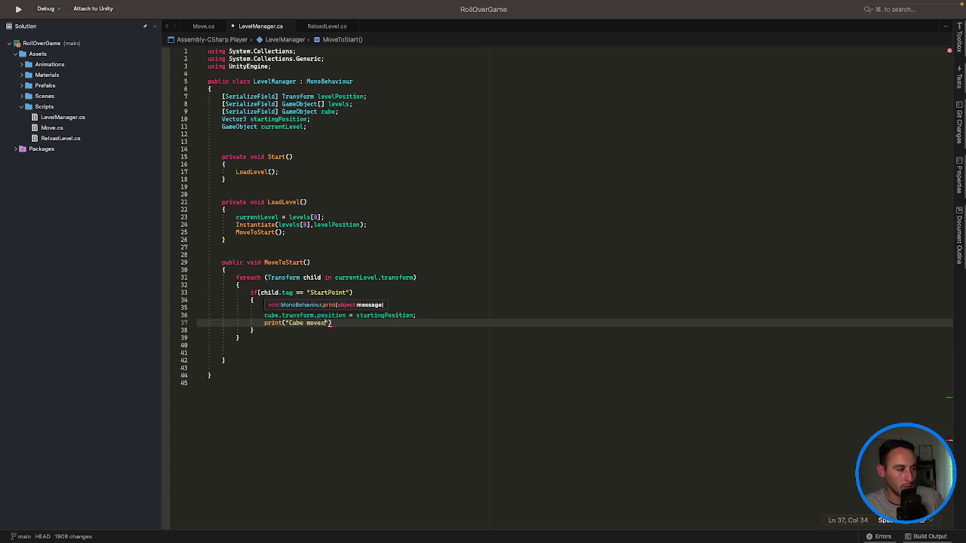
{"action": "type", "text": ");"}
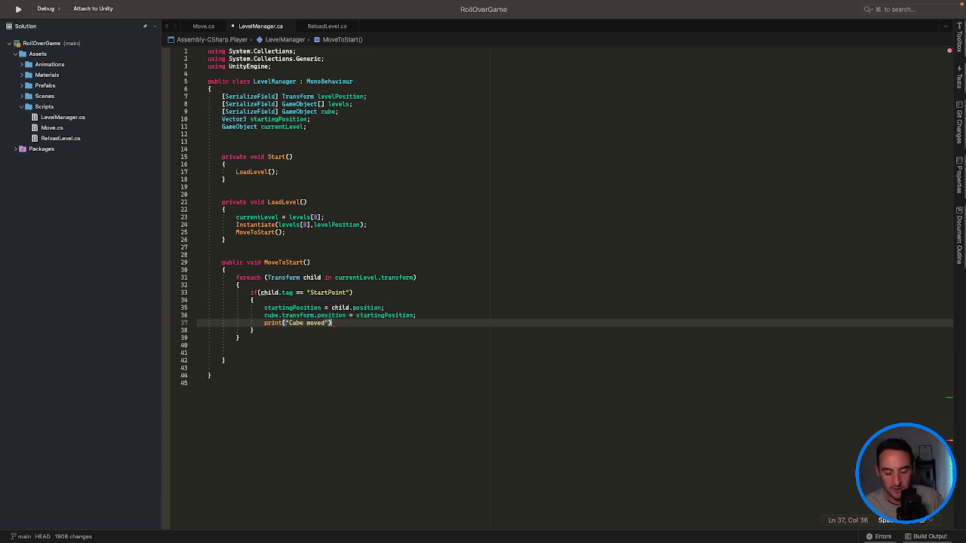
{"action": "key", "text": "super+Tab"}
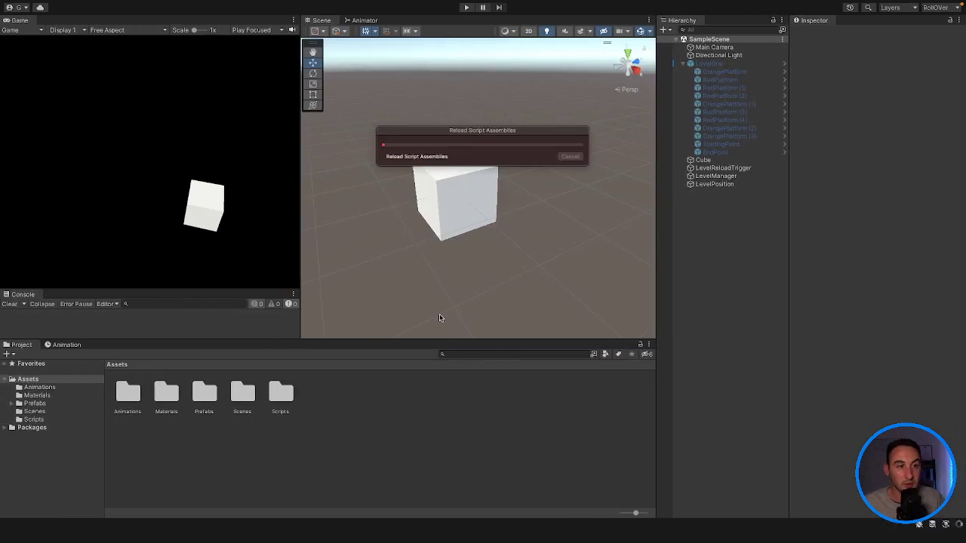
- Run and stop the game twice, checking the 'Cube moved' Console entry in between
{"action": "left_click", "coordinate": [465, 7]}
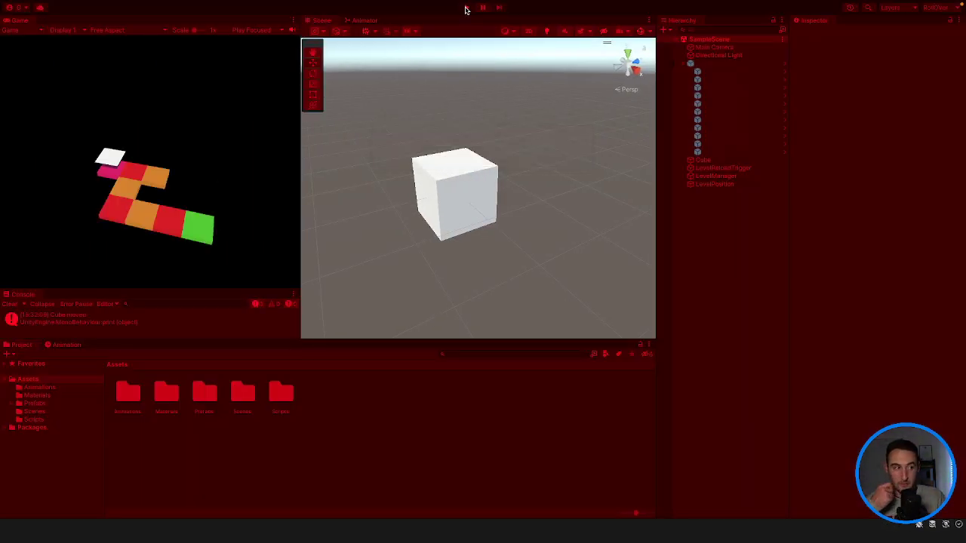
{"action": "left_click", "coordinate": [466, 7]}
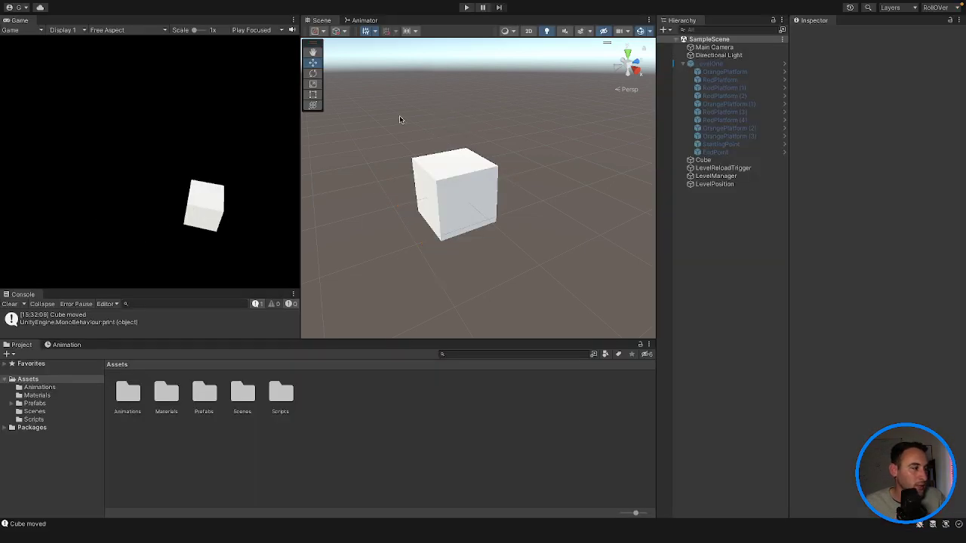
{"action": "left_click", "coordinate": [89, 319]}
{"action": "left_click", "coordinate": [467, 7]}
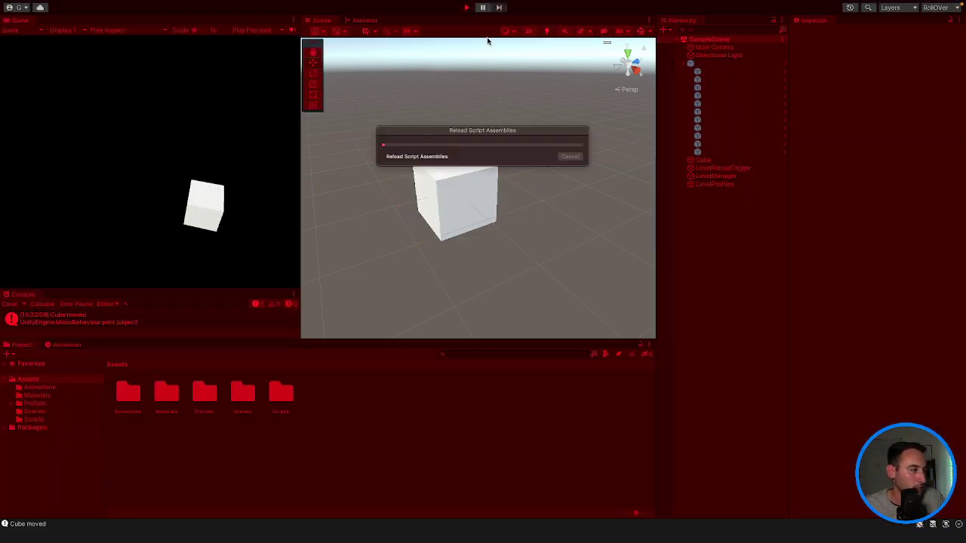
{"action": "left_click", "coordinate": [466, 7]}
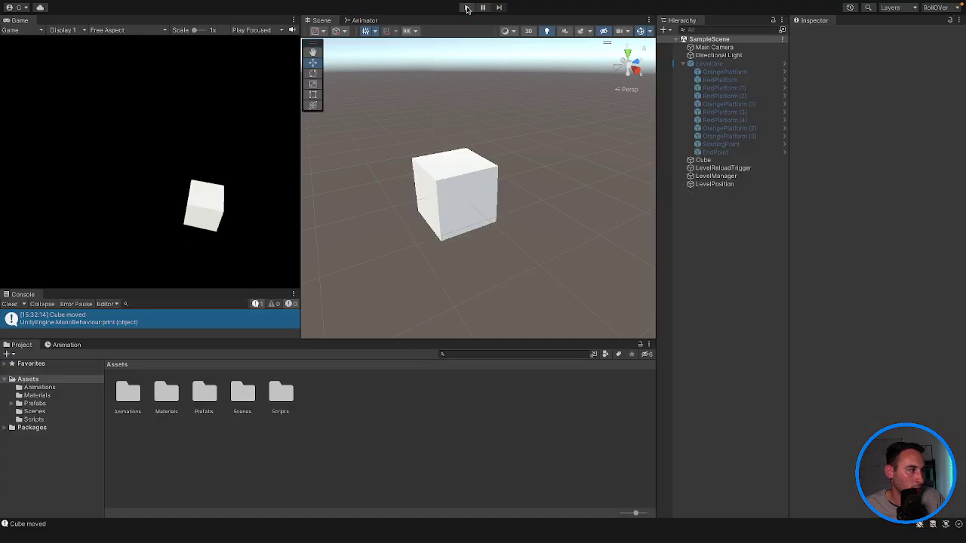
- Run the game and compare the Cube's and StartingPoint's positions in the Inspector
{"action": "left_click", "coordinate": [467, 9]}
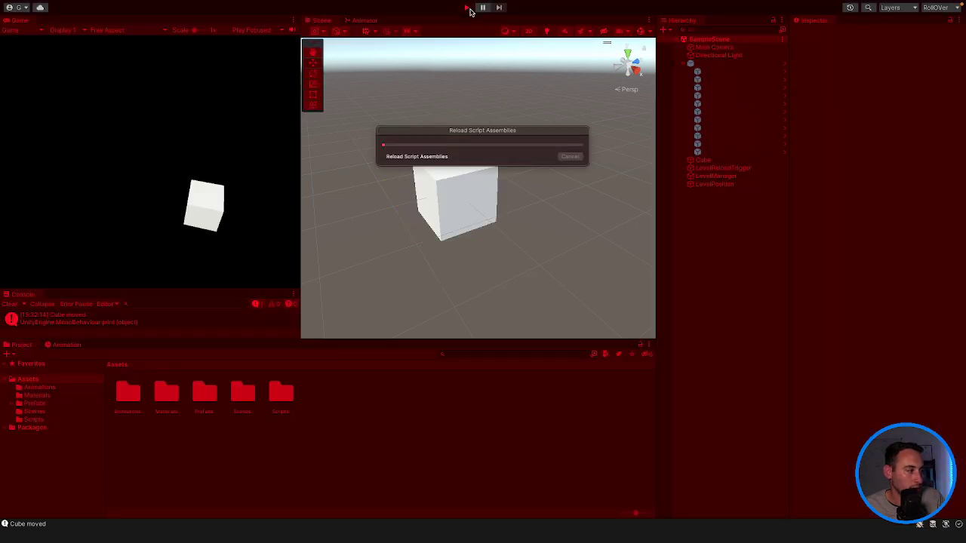
{"action": "left_click", "coordinate": [718, 161]}
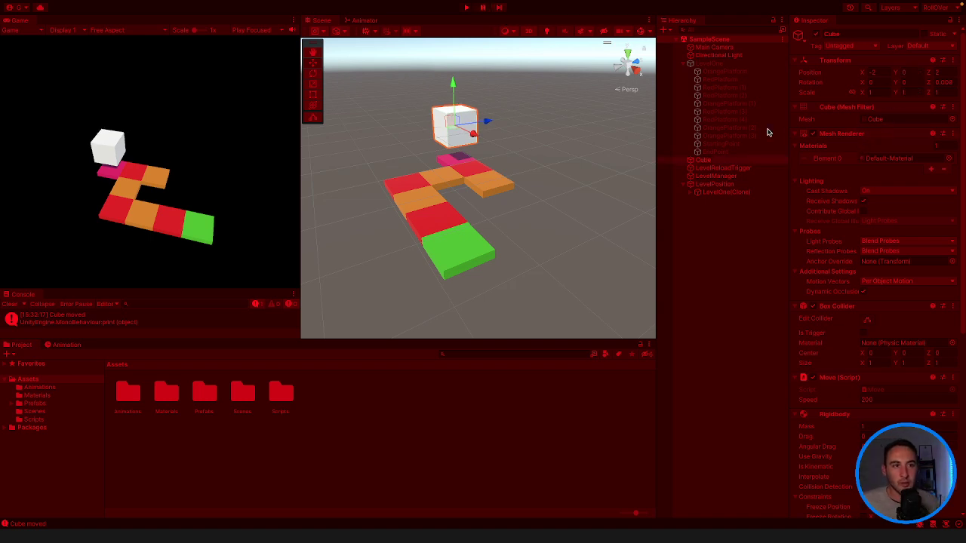
{"action": "left_click", "coordinate": [688, 192]}
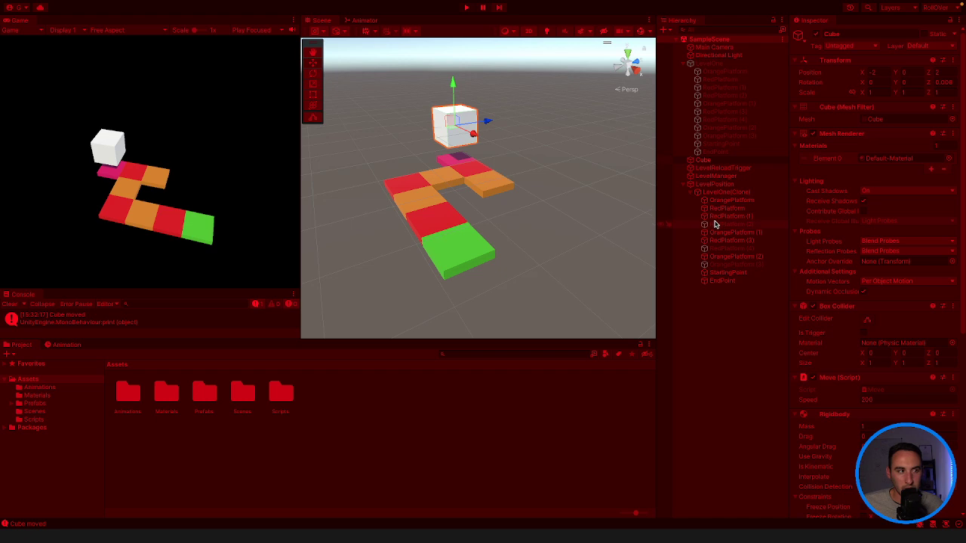
{"action": "left_click", "coordinate": [728, 272]}
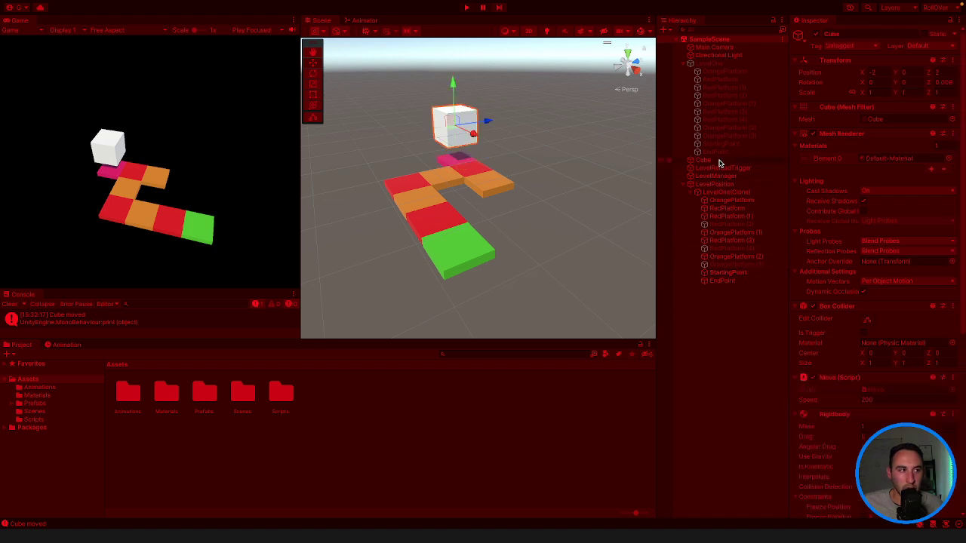
{"action": "left_click", "coordinate": [728, 274]}
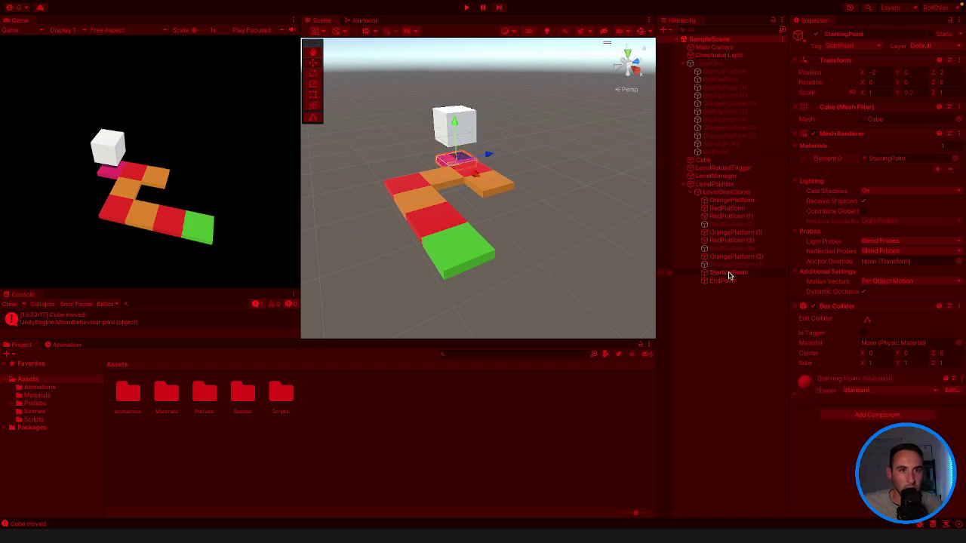
{"action": "left_click", "coordinate": [719, 161]}
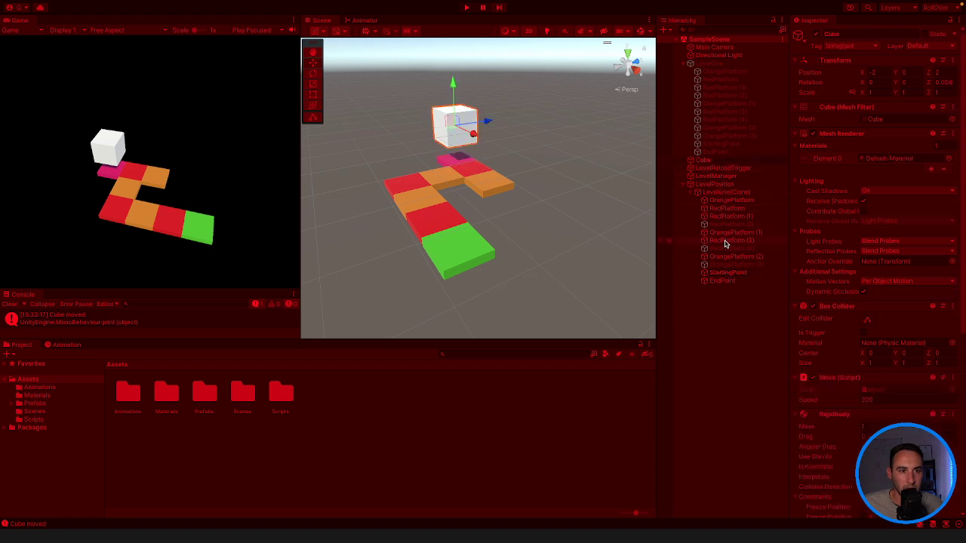
{"action": "left_click", "coordinate": [723, 273]}
{"action": "left_click", "coordinate": [719, 161]}
- Drag the cube down toward the start pad and select the StartingPoint pad in the scene
{"action": "left_click_drag", "start_coordinate": [452, 81], "coordinate": [452, 102]}
{"action": "scroll", "coordinate": [443, 153], "scroll_direction": "up", "scroll_amount": 5}
{"action": "scroll", "coordinate": [415, 146], "scroll_direction": "down", "scroll_amount": 3}
{"action": "left_click", "coordinate": [412, 145]}
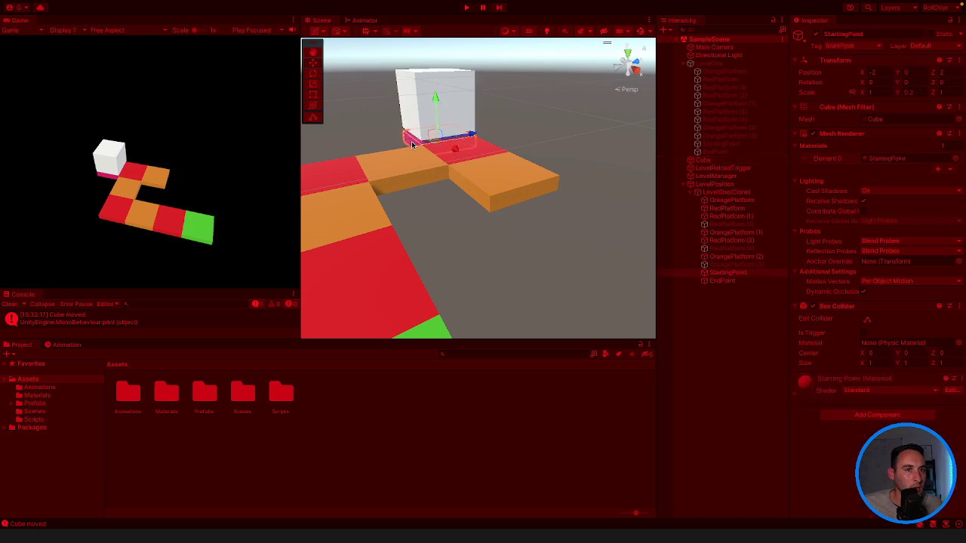
{"action": "scroll", "coordinate": [453, 71], "scroll_direction": "down", "scroll_amount": 4}
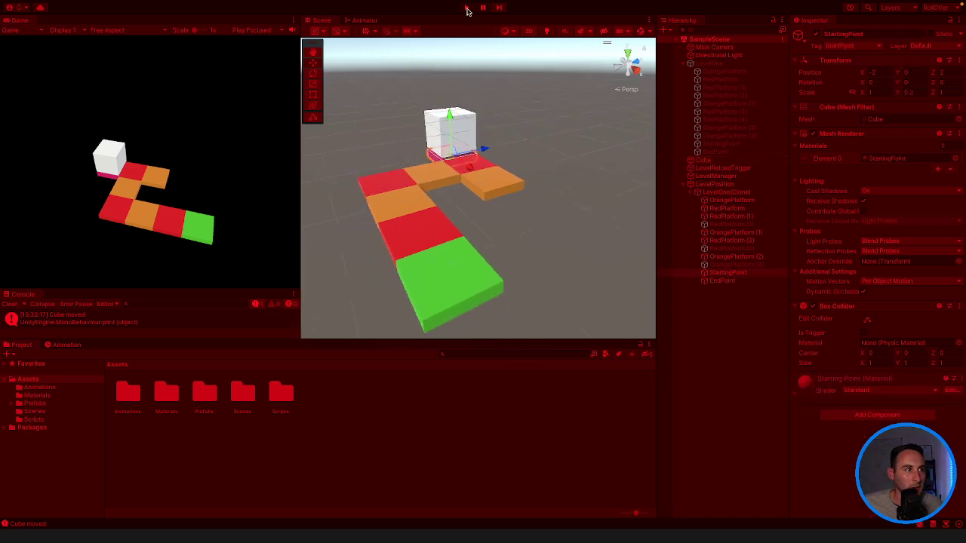
- Stop, replay the level and pause with the cube atop the pink platform at X -2, Y 0, Z 2
{"action": "left_click", "coordinate": [466, 9]}
{"action": "left_click", "coordinate": [445, 183]}
{"action": "left_click_drag", "start_coordinate": [459, 190], "coordinate": [598, 164]}
{"action": "left_click", "coordinate": [466, 7]}
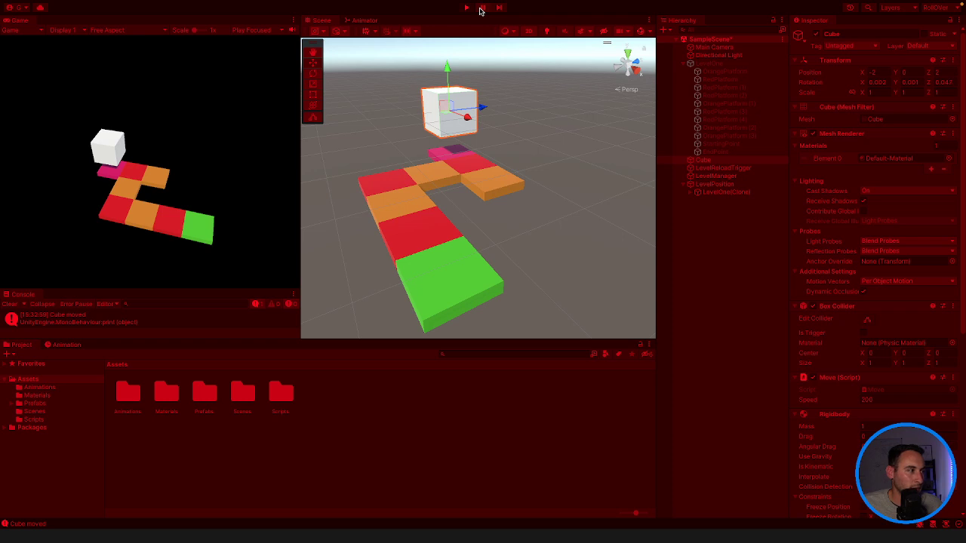
{"action": "left_click", "coordinate": [484, 9]}
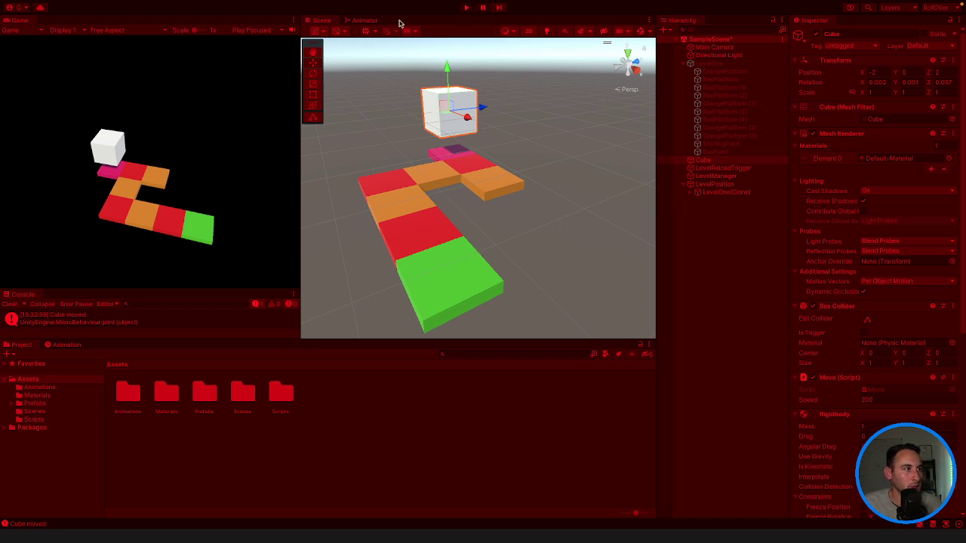
- Stop the running game and bring up the cube's Animator state graph
{"action": "left_click", "coordinate": [369, 21]}
{"action": "left_click", "coordinate": [465, 9]}
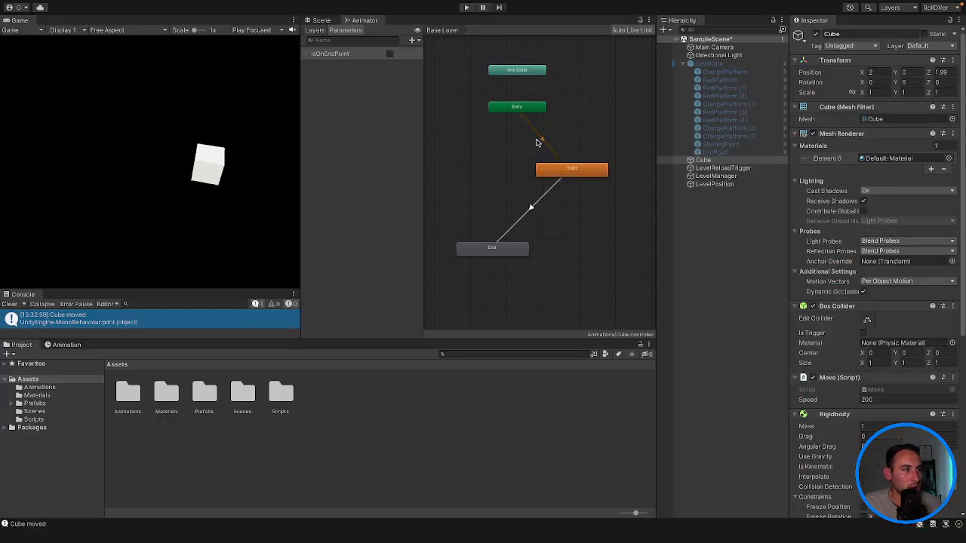
{"action": "right_click", "coordinate": [541, 142]}
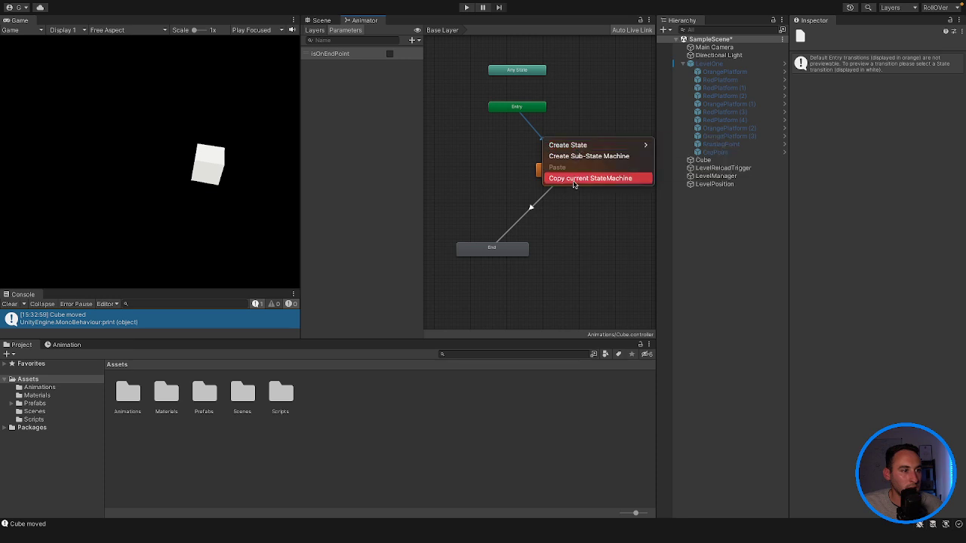
{"action": "left_click", "coordinate": [544, 141]}
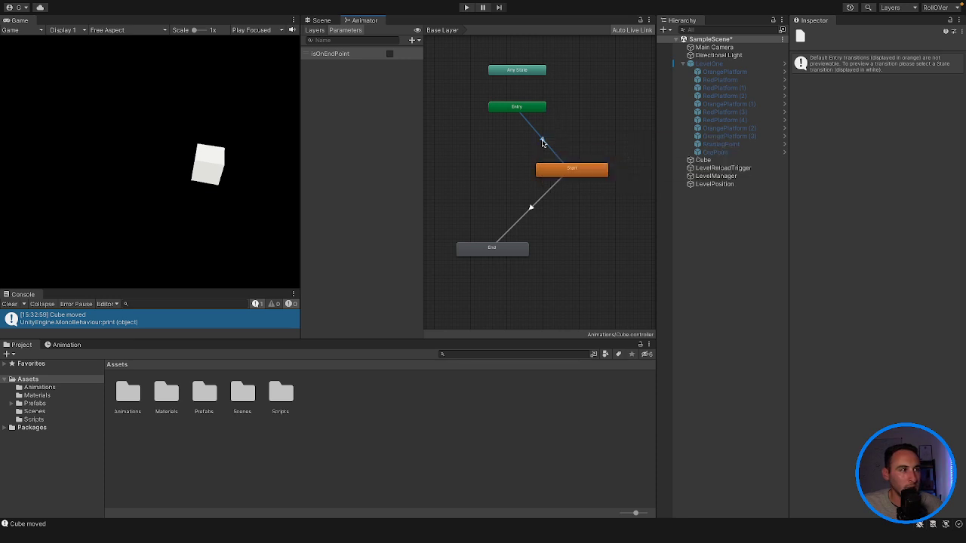
{"action": "right_click", "coordinate": [546, 147]}
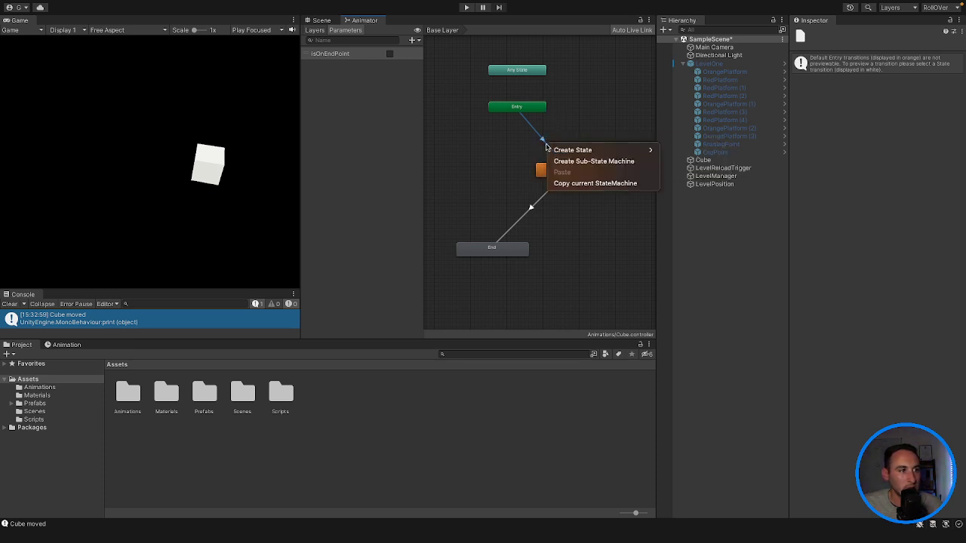
{"action": "left_click", "coordinate": [517, 142]}
- Delete the empty New State node, leaving only the Start and End states
{"action": "right_click", "coordinate": [483, 153]}
{"action": "mouse_move", "coordinate": [488, 159]}
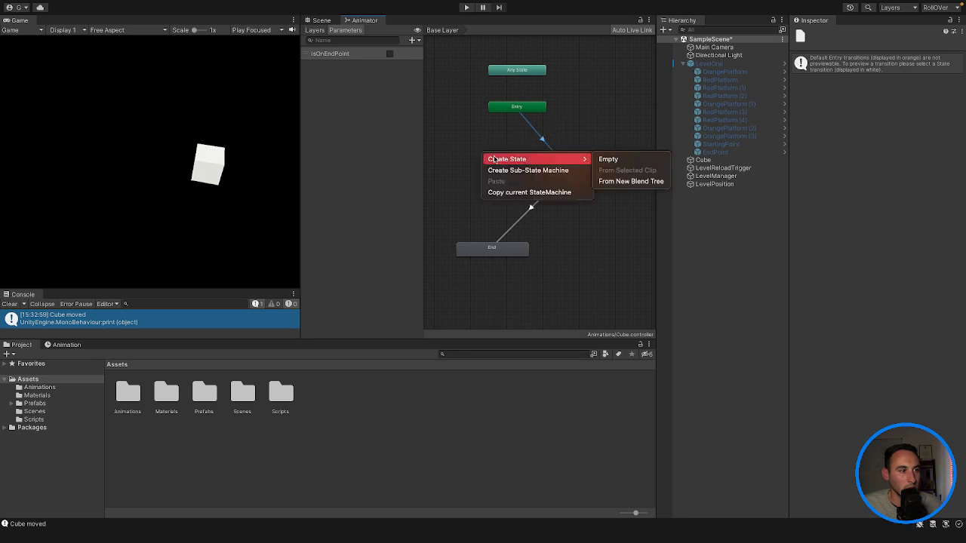
{"action": "left_click", "coordinate": [607, 160]}
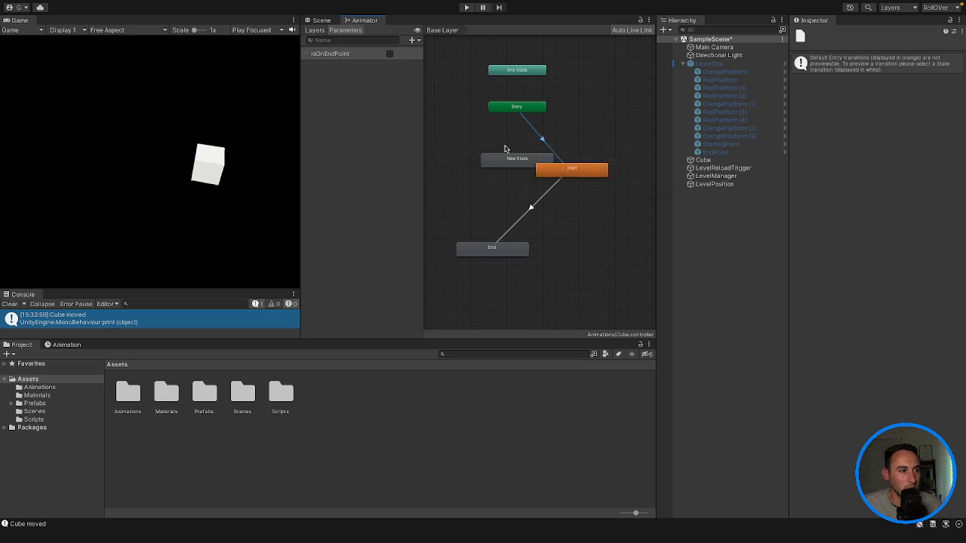
{"action": "left_click", "coordinate": [466, 169]}
{"action": "left_click", "coordinate": [542, 141]}
{"action": "right_click", "coordinate": [541, 142]}
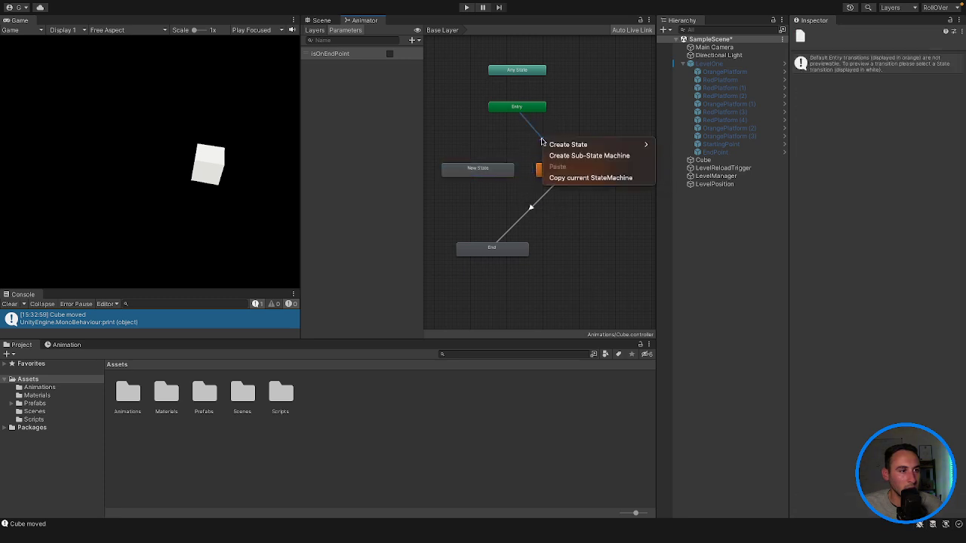
{"action": "left_click", "coordinate": [478, 170]}
{"action": "right_click", "coordinate": [479, 172]}
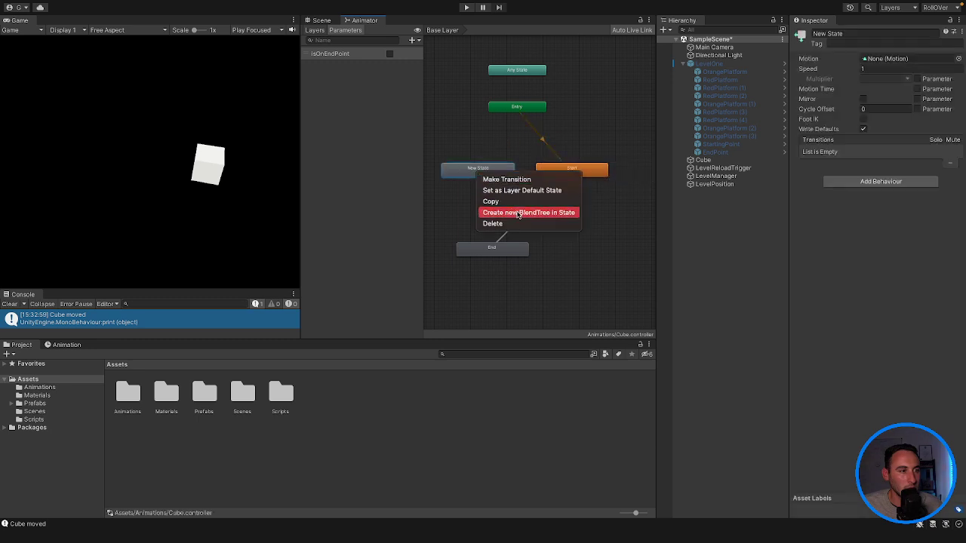
{"action": "left_click", "coordinate": [513, 226]}
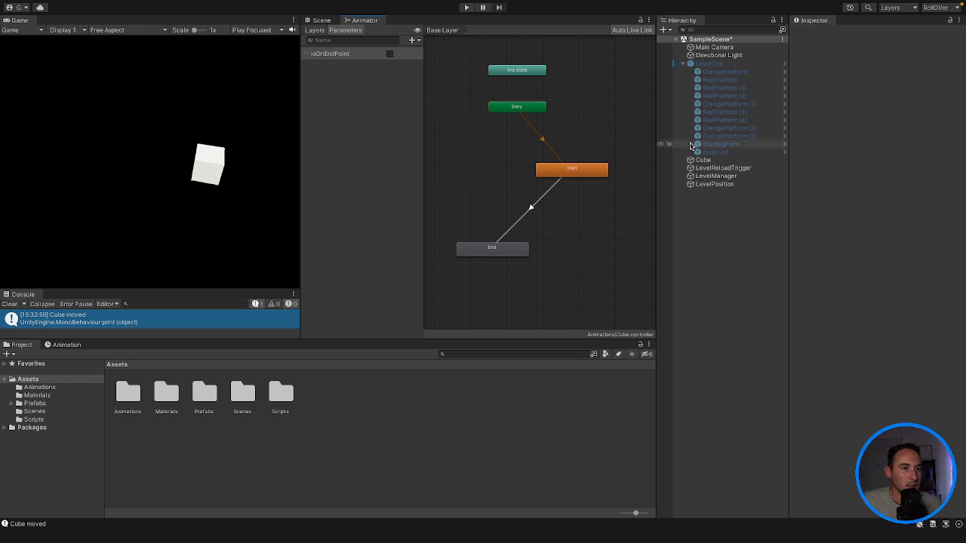
- Toggle the Cube's Animator component and start play mode from the Scene view
{"action": "left_click", "coordinate": [702, 160]}
{"action": "scroll", "coordinate": [880, 218], "scroll_direction": "down", "scroll_amount": 10}
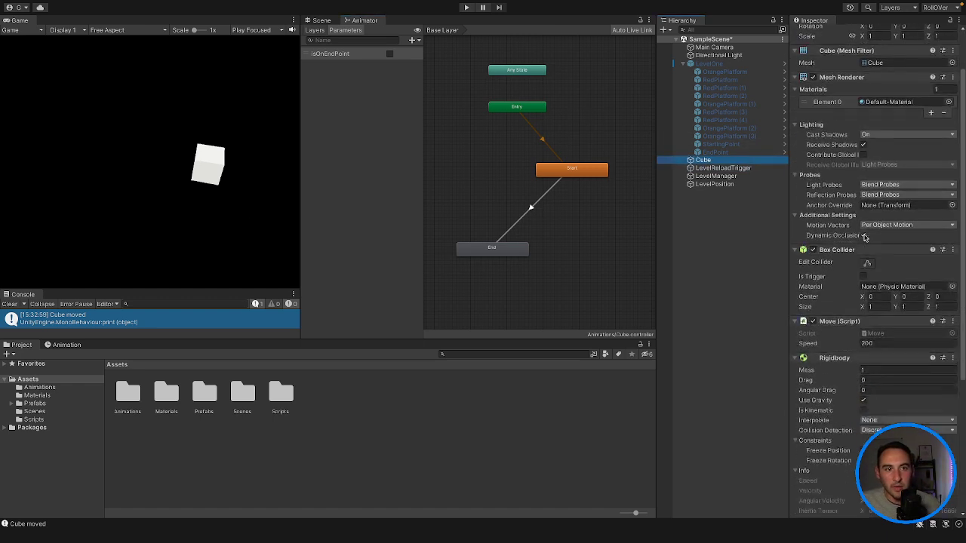
{"action": "left_click", "coordinate": [812, 361]}
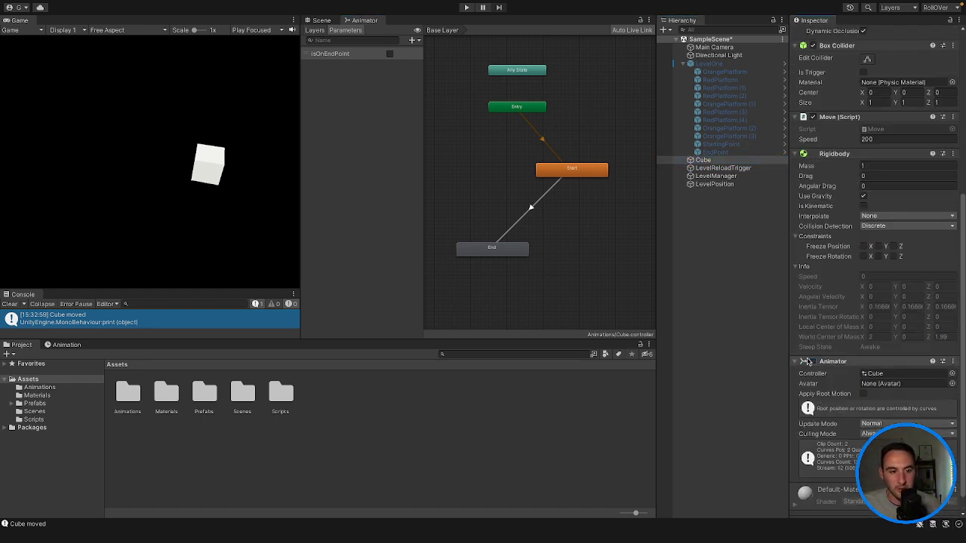
{"action": "left_click", "coordinate": [323, 20]}
{"action": "left_click", "coordinate": [466, 7]}
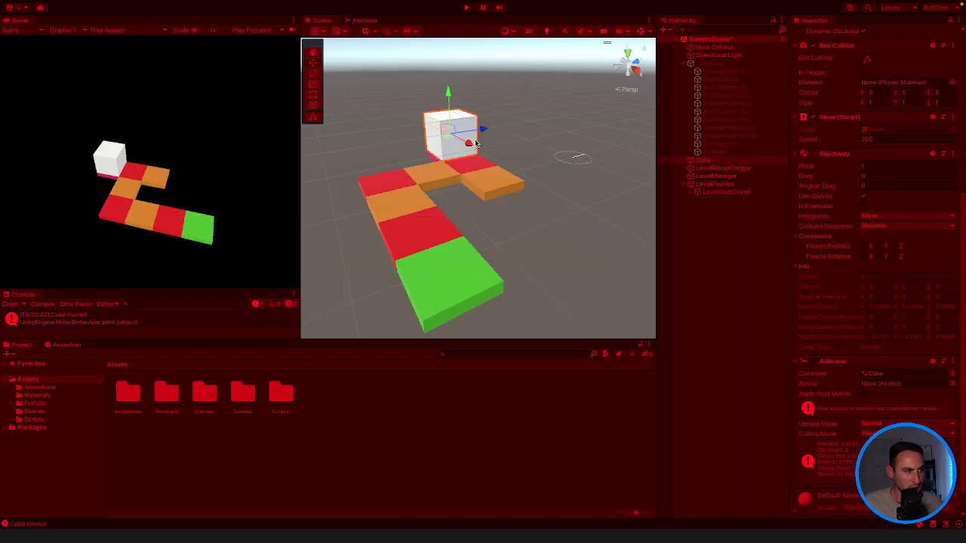
- Orbit the view to inspect the white cube and pink starting platform
{"action": "scroll", "coordinate": [830, 59], "scroll_direction": "up", "scroll_amount": 8}
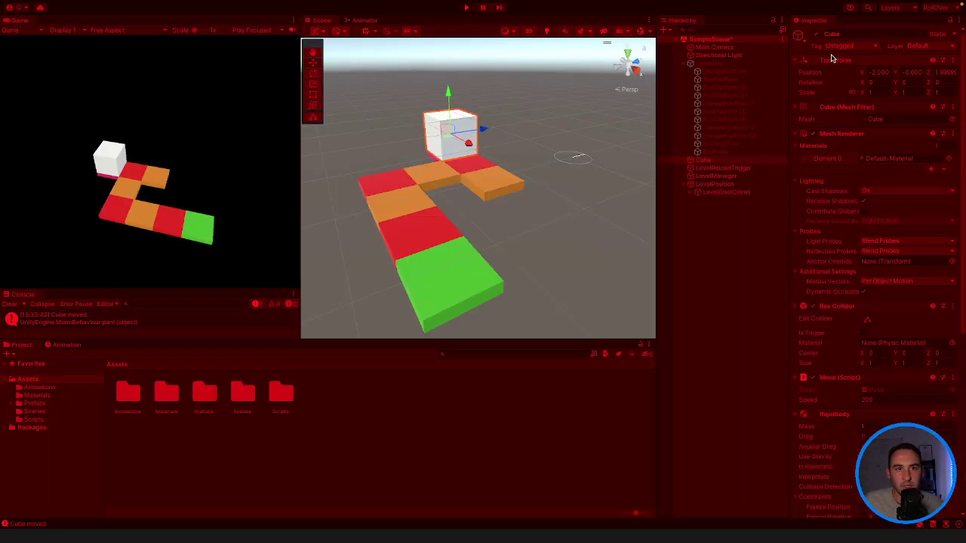
{"action": "left_click", "coordinate": [458, 127]}
{"action": "right_click_drag", "start_coordinate": [496, 176], "coordinate": [468, 147]}
{"action": "scroll", "coordinate": [496, 171], "scroll_direction": "down", "scroll_amount": 2}
{"action": "left_click", "coordinate": [468, 145]}
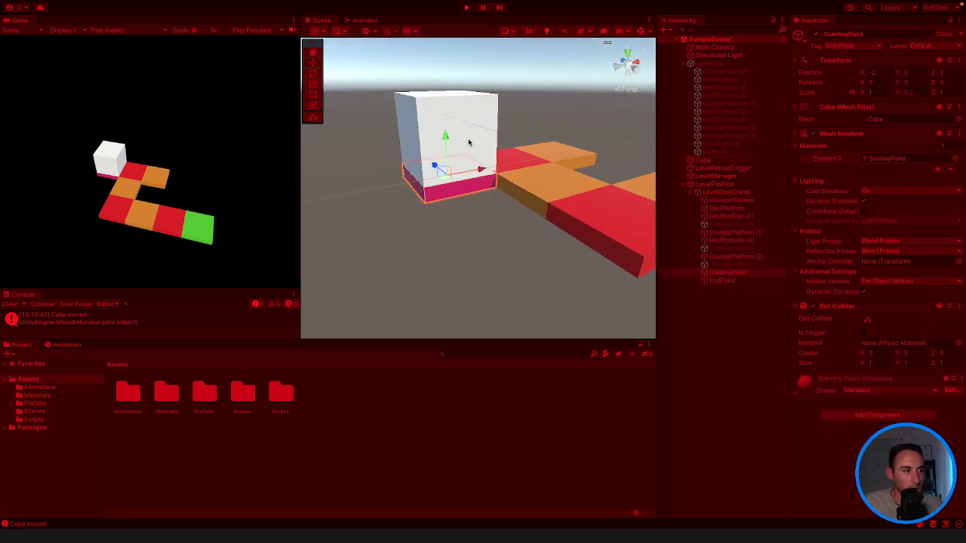
{"action": "left_click", "coordinate": [469, 133]}
{"action": "right_click_drag", "start_coordinate": [469, 132], "coordinate": [546, 163]}
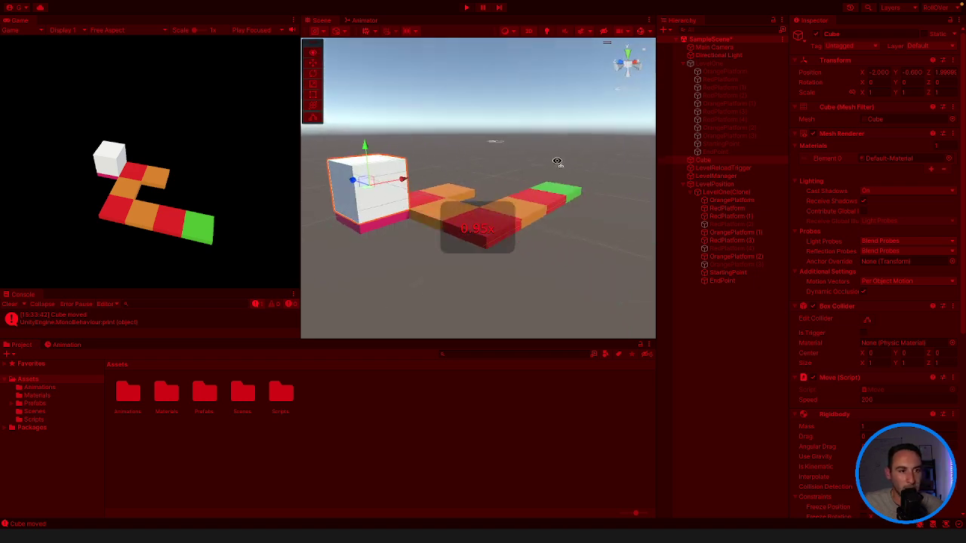
- Enter 0 in LevelPosition's Y position field, then stop play mode
{"action": "left_click", "coordinate": [722, 184]}
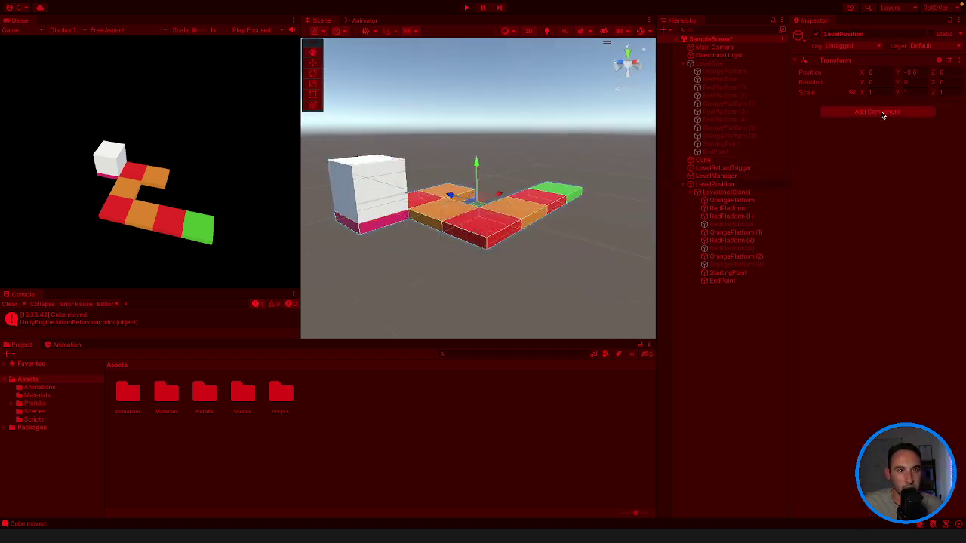
{"action": "left_click", "coordinate": [922, 71]}
{"action": "type", "text": "0"}
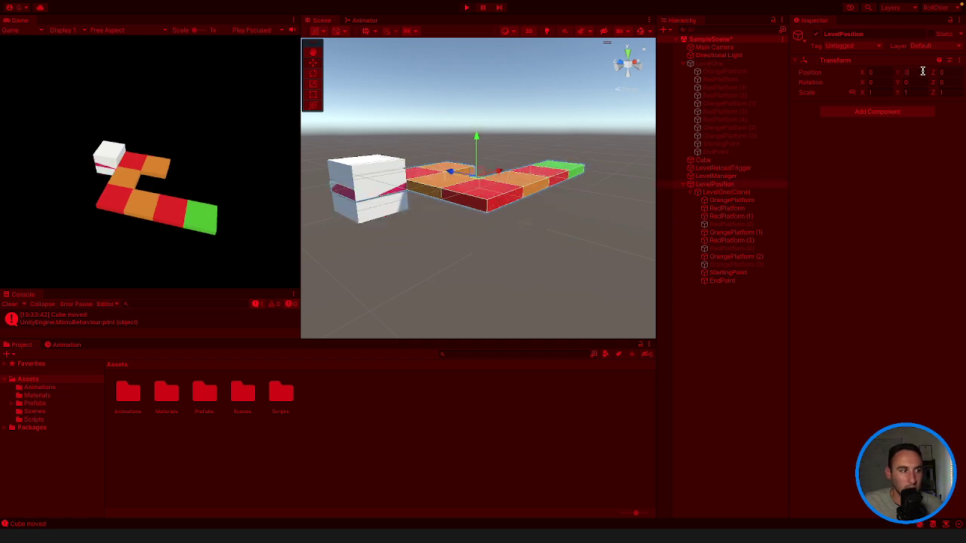
{"action": "left_click", "coordinate": [466, 7]}
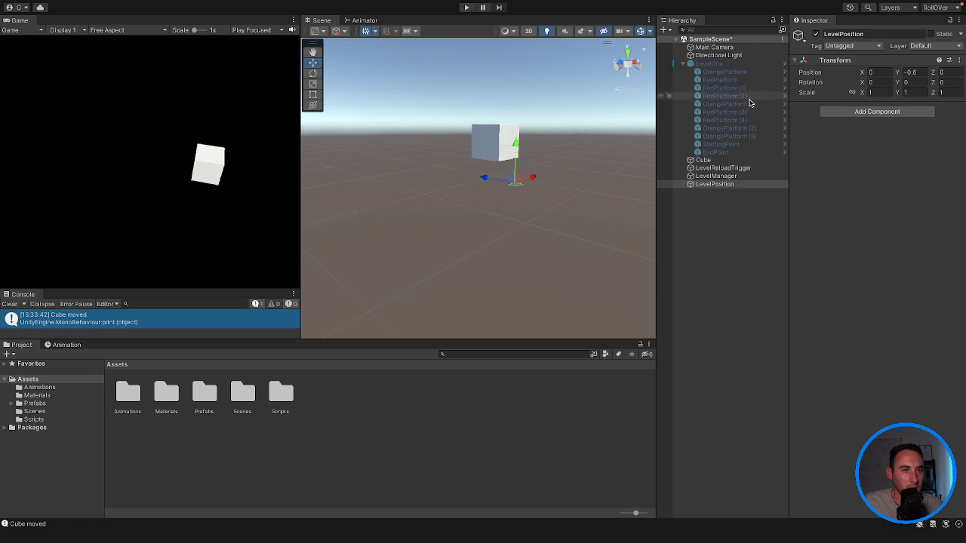
- Select LevelOne, start play mode, and check the cube and starting platform
{"action": "left_click", "coordinate": [733, 161]}
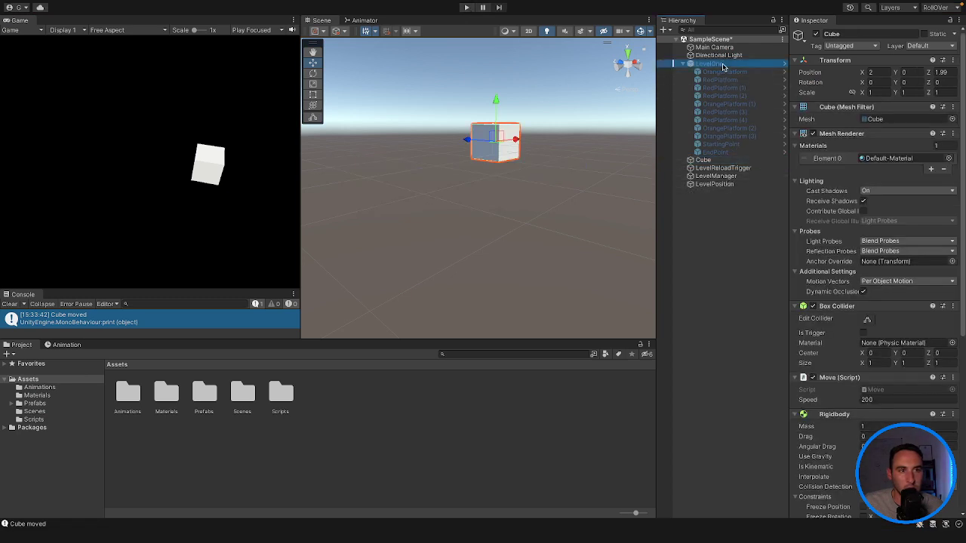
{"action": "left_click", "coordinate": [722, 65]}
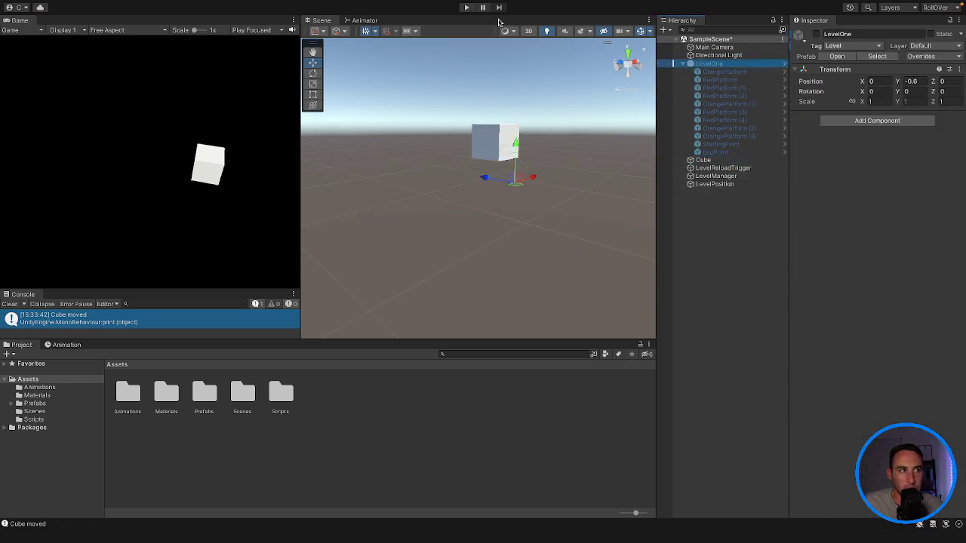
{"action": "left_click", "coordinate": [463, 8]}
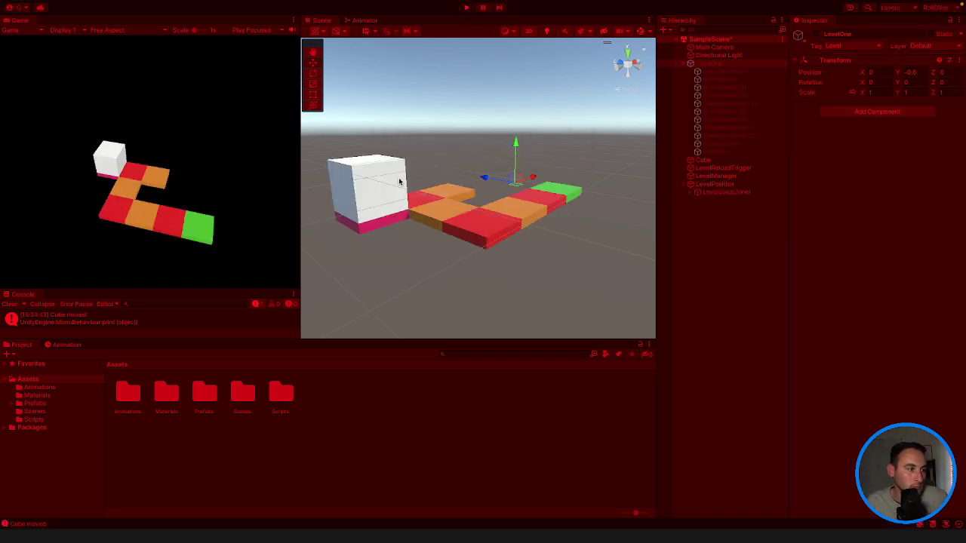
{"action": "left_click", "coordinate": [400, 181]}
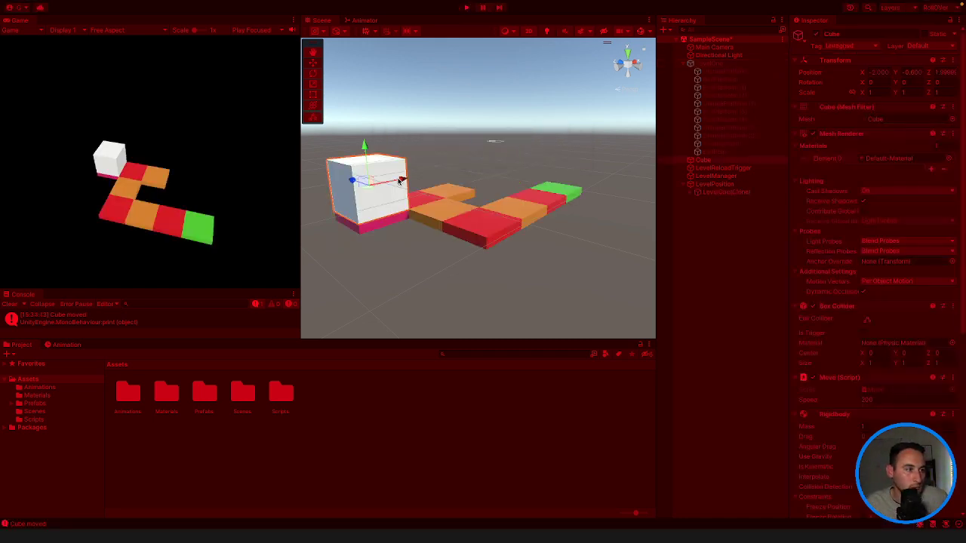
{"action": "left_click", "coordinate": [389, 223]}
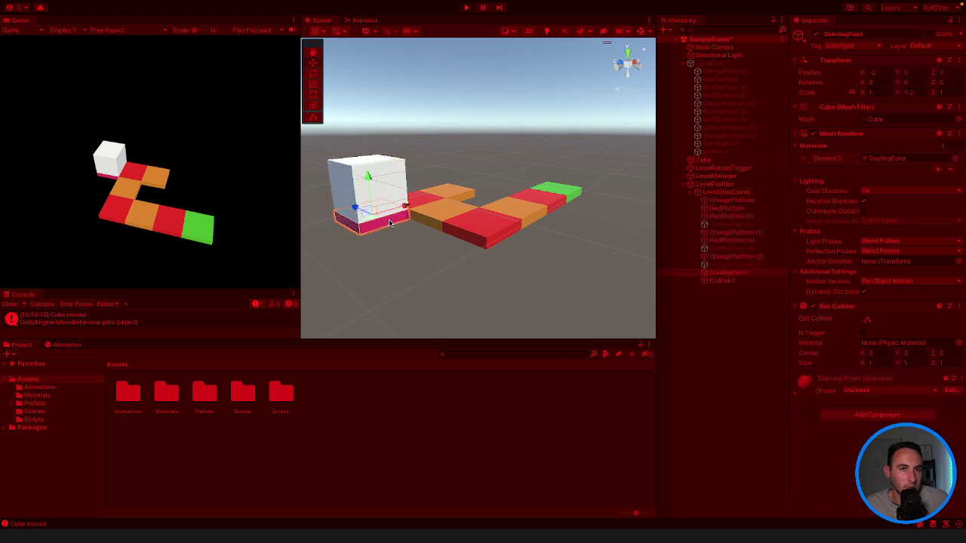
{"action": "left_click", "coordinate": [387, 178]}
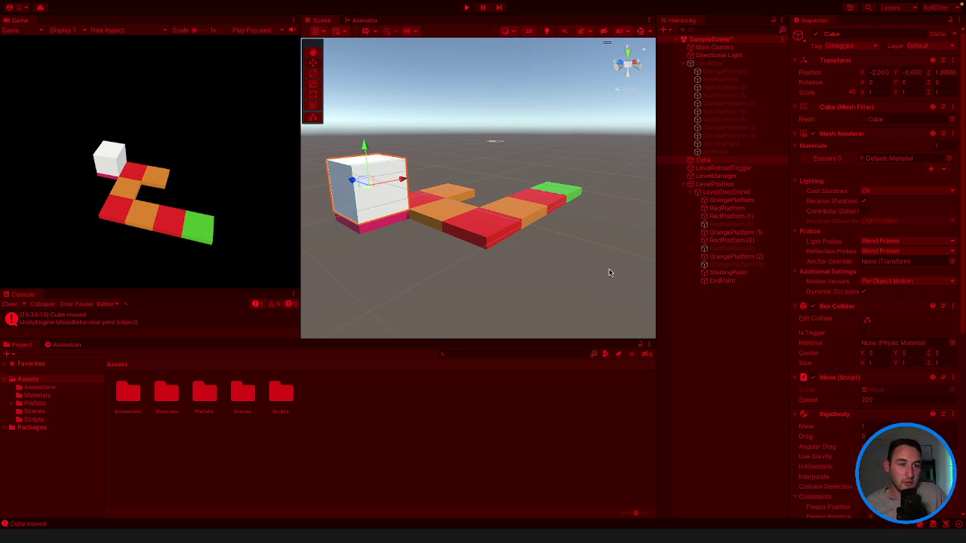
- Roll the cube forward with space and show the Start clip's animation timeline
{"action": "scroll", "coordinate": [812, 302], "scroll_direction": "down", "scroll_amount": 8}
{"action": "key", "text": "space"}
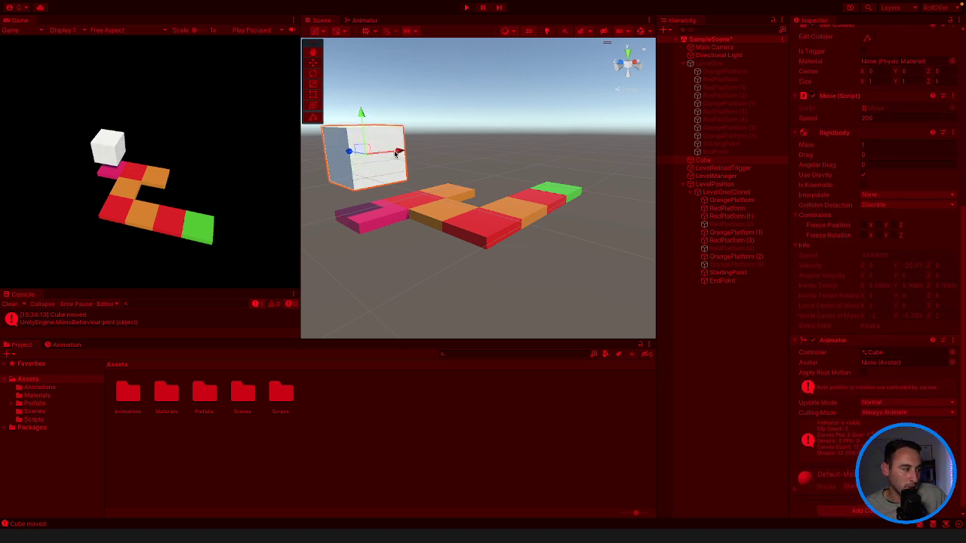
{"action": "left_click", "coordinate": [73, 345]}
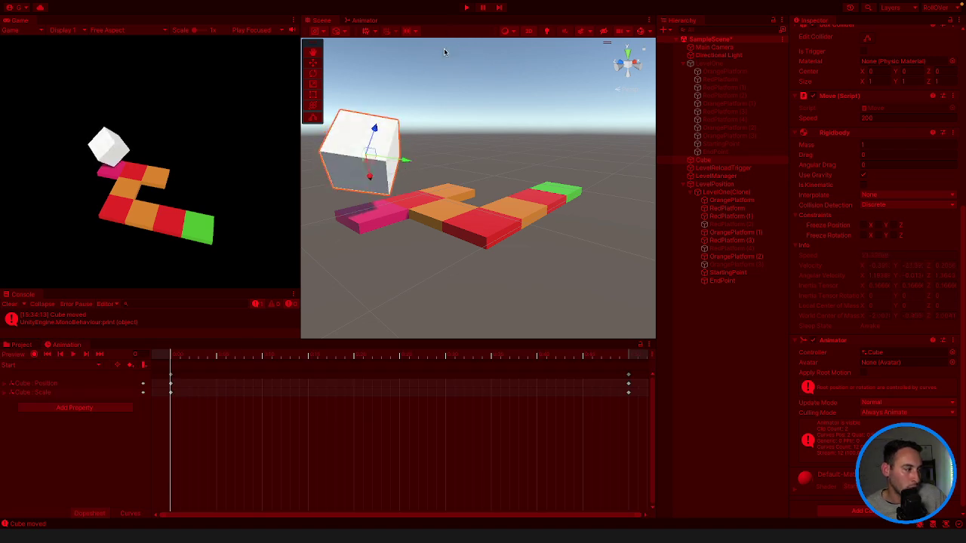
- Stop play, choose the Start clip, and select its first-frame Position and Scale keyframes
{"action": "left_click", "coordinate": [467, 9]}
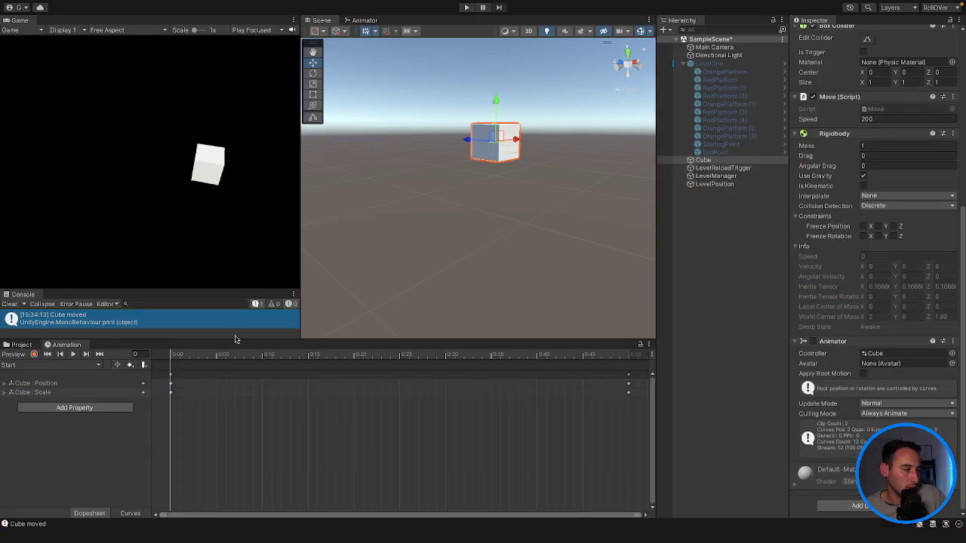
{"action": "left_click", "coordinate": [87, 365]}
{"action": "left_click", "coordinate": [172, 378]}
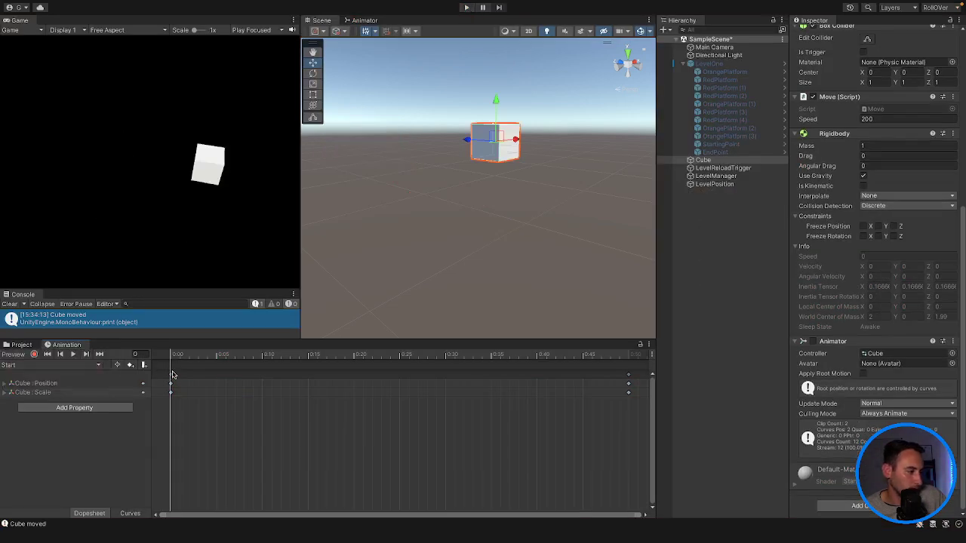
{"action": "left_click_drag", "start_coordinate": [172, 360], "coordinate": [636, 328]}
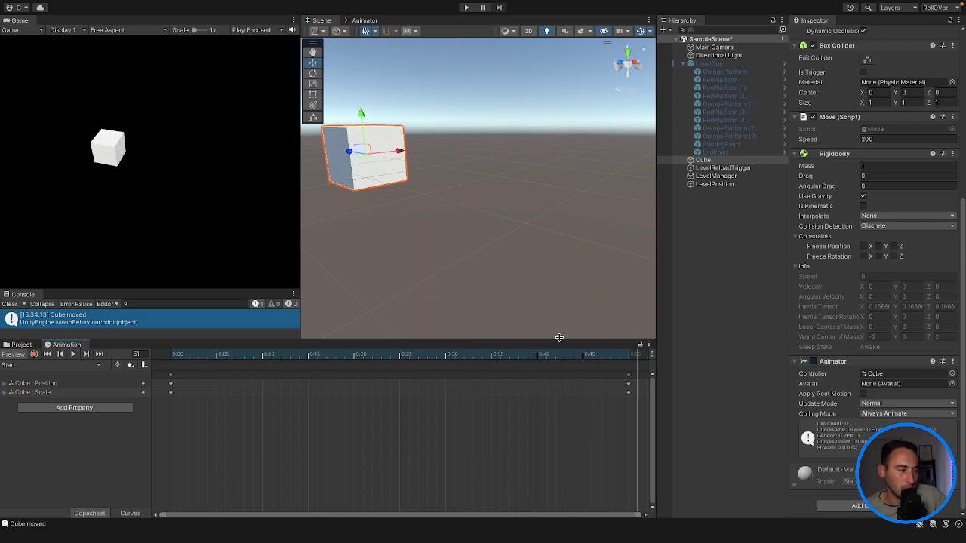
{"action": "left_click_drag", "start_coordinate": [180, 436], "coordinate": [158, 370]}
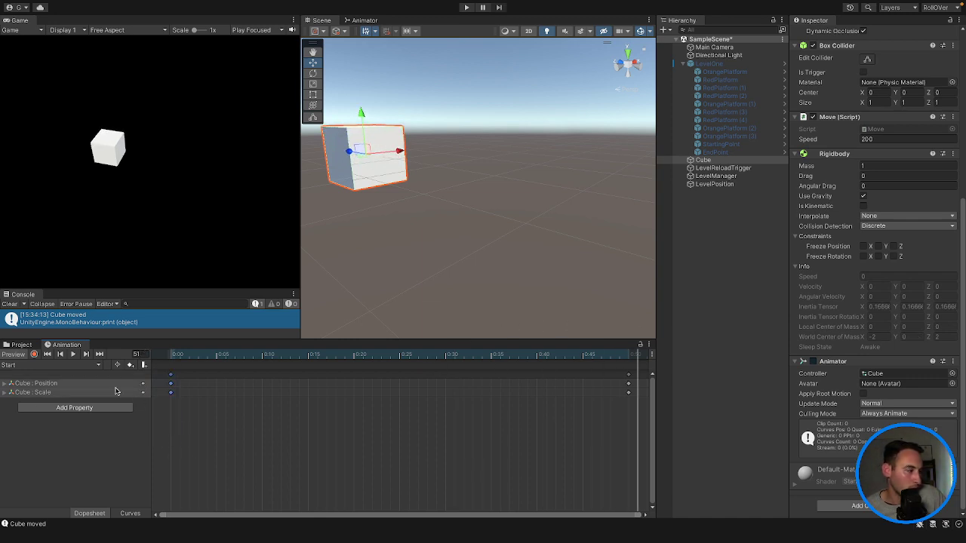
- Set the first-frame Position.y to -0.5 and preview the clip from frame 0 to its end
{"action": "left_click", "coordinate": [5, 384]}
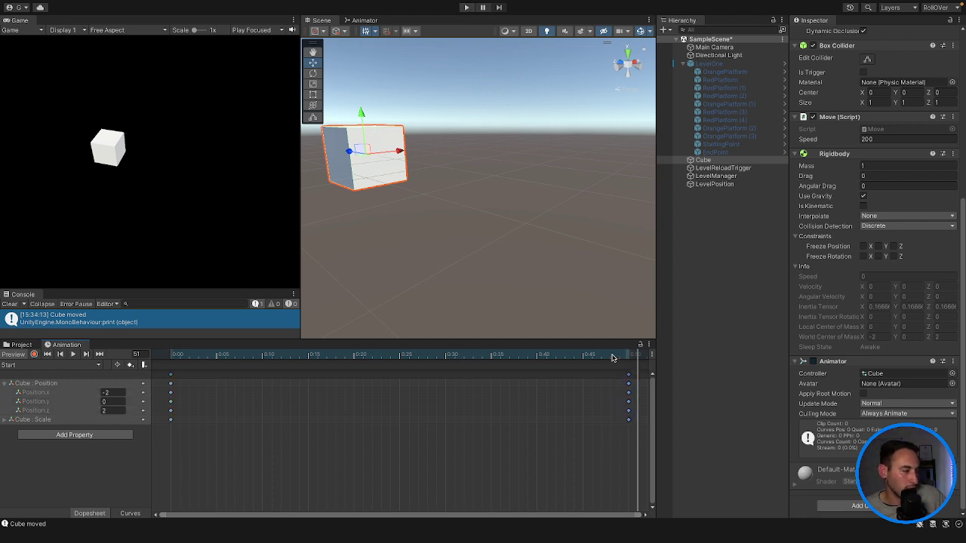
{"action": "left_click_drag", "start_coordinate": [625, 354], "coordinate": [130, 352]}
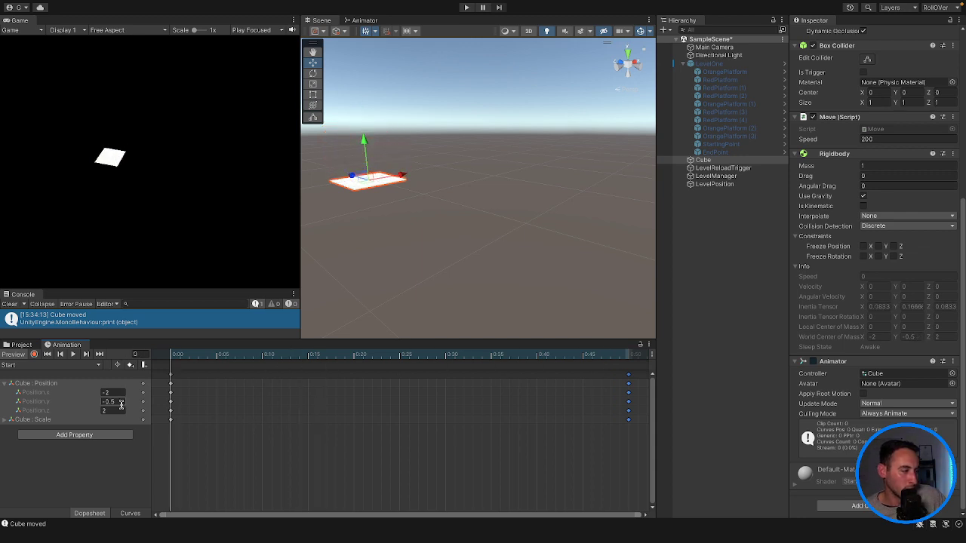
{"action": "mouse_move", "coordinate": [173, 356]}
{"action": "left_mouse_down"}
{"action": "mouse_move", "coordinate": [641, 365]}
{"action": "mouse_move", "coordinate": [188, 355]}
{"action": "left_mouse_up"}
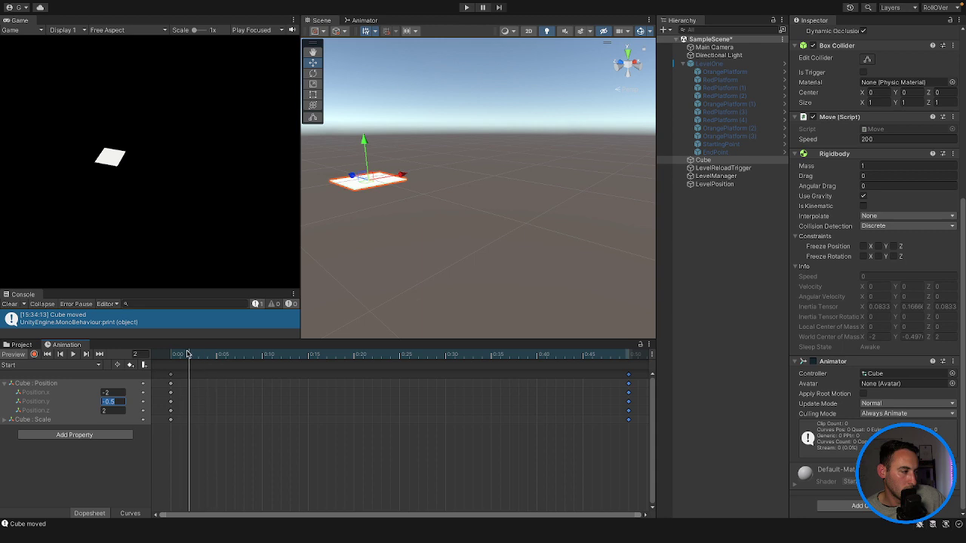
{"action": "left_click", "coordinate": [213, 395]}
{"action": "left_click", "coordinate": [173, 357]}
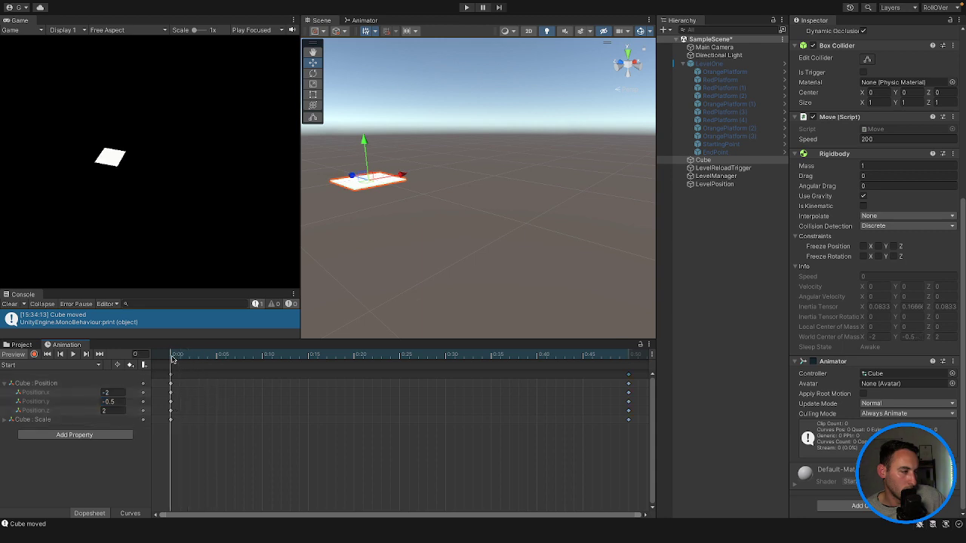
{"action": "left_click", "coordinate": [626, 358]}
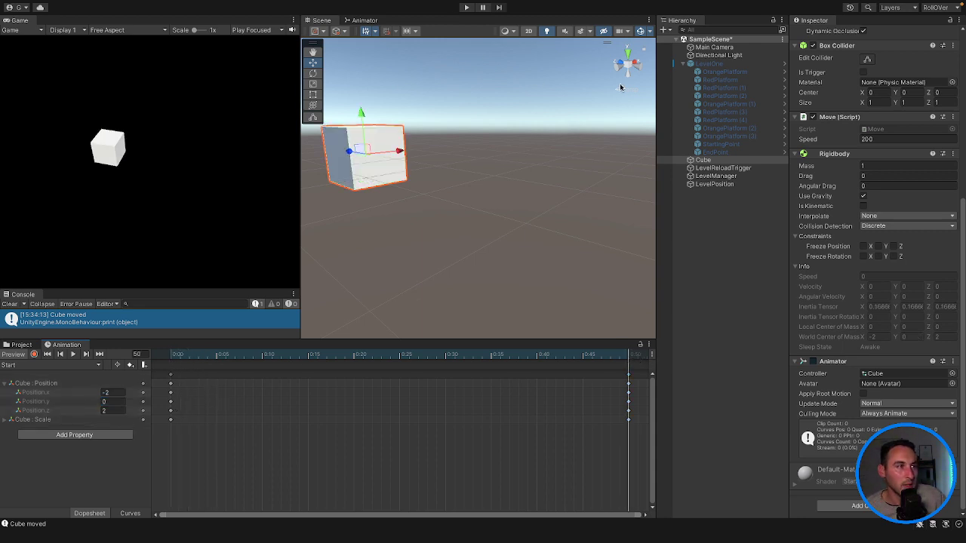
- Run the game briefly, then set the Cube's Position.y to -0.6 at frame 50
{"action": "left_click", "coordinate": [464, 8]}
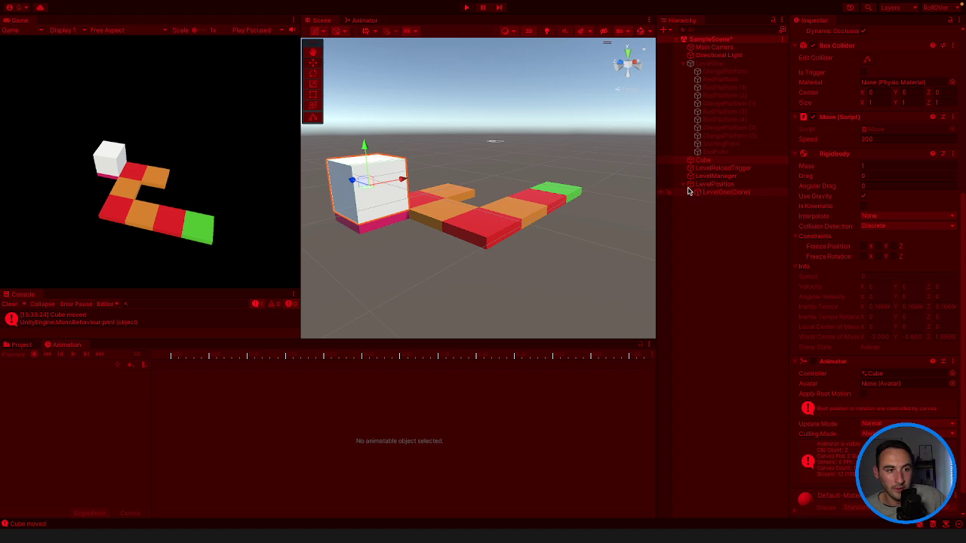
{"action": "scroll", "coordinate": [920, 84], "scroll_direction": "up", "scroll_amount": 5}
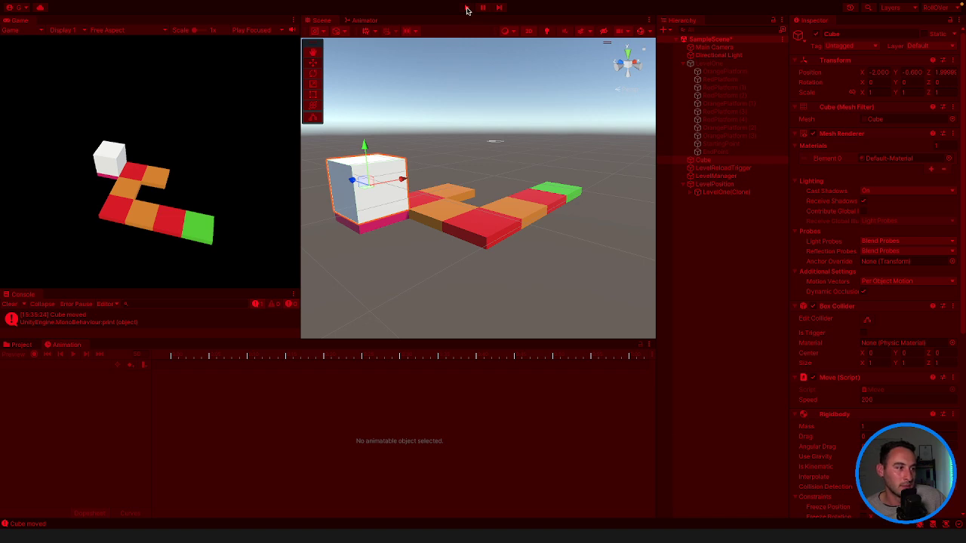
{"action": "left_click", "coordinate": [466, 7]}
{"action": "left_click", "coordinate": [73, 346]}
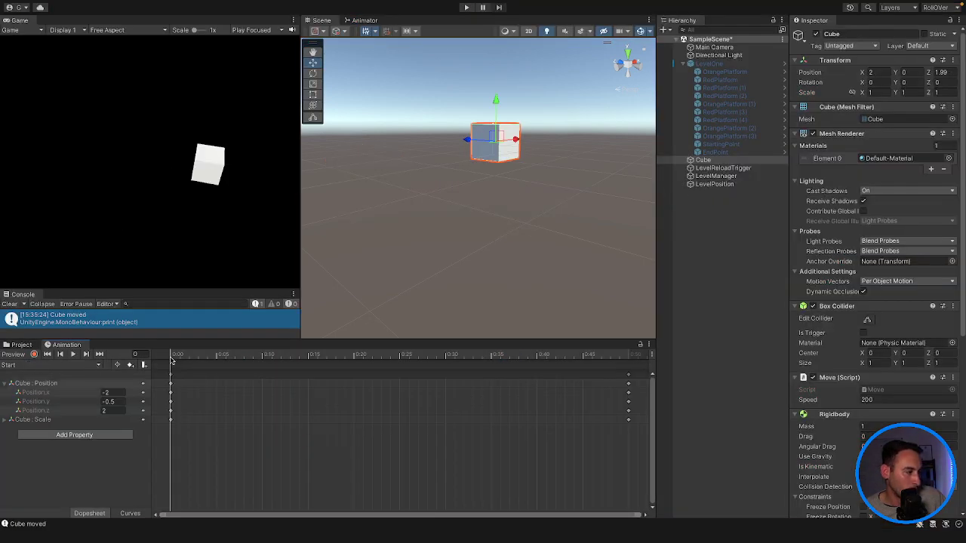
{"action": "left_click_drag", "start_coordinate": [172, 355], "coordinate": [631, 361]}
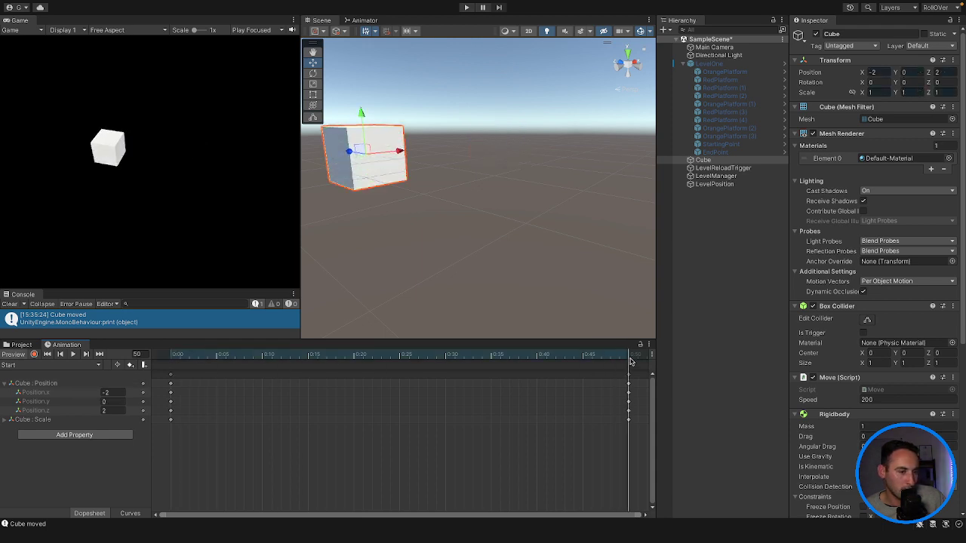
{"action": "left_click", "coordinate": [118, 402]}
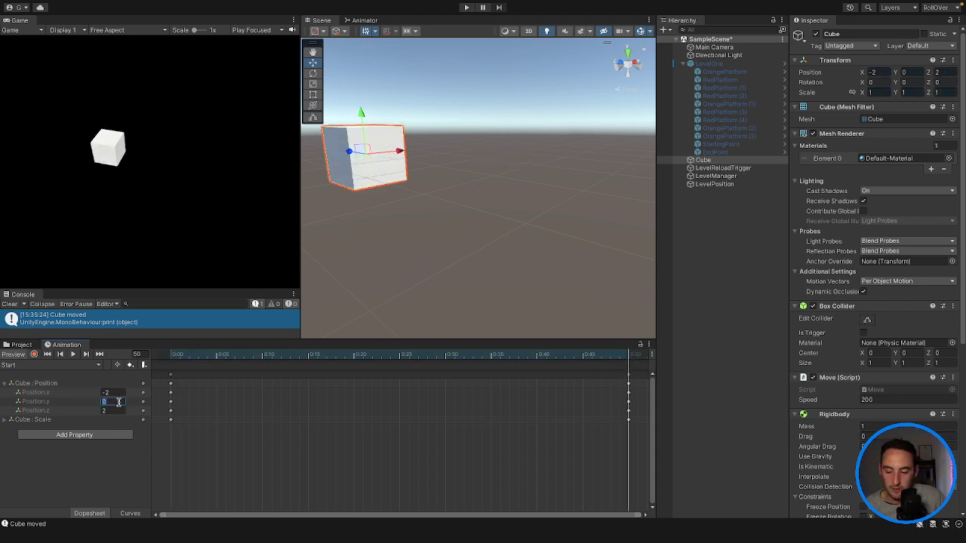
{"action": "type", "text": "-0.6"}
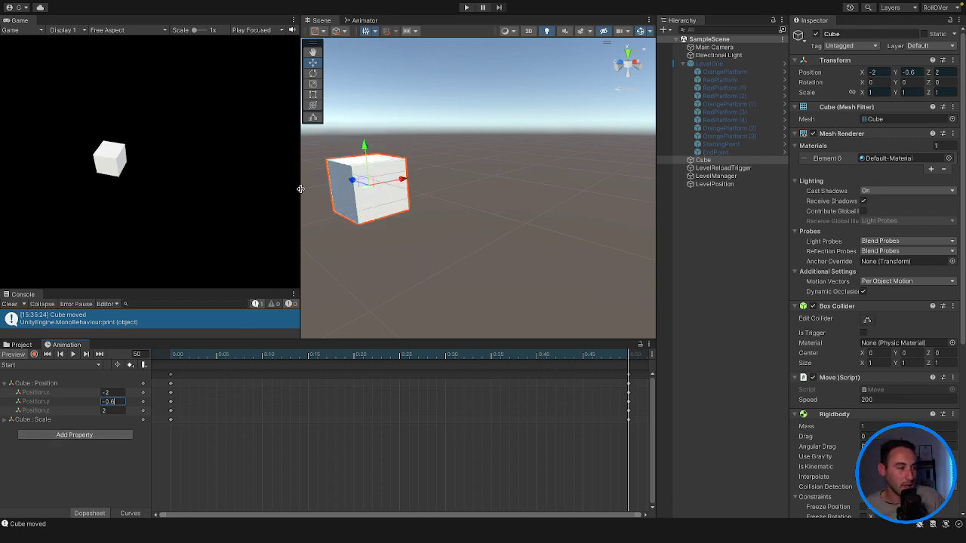
- Test the Start clip in play mode, then stop and orbit the view toward the sun
{"action": "left_click", "coordinate": [467, 8]}
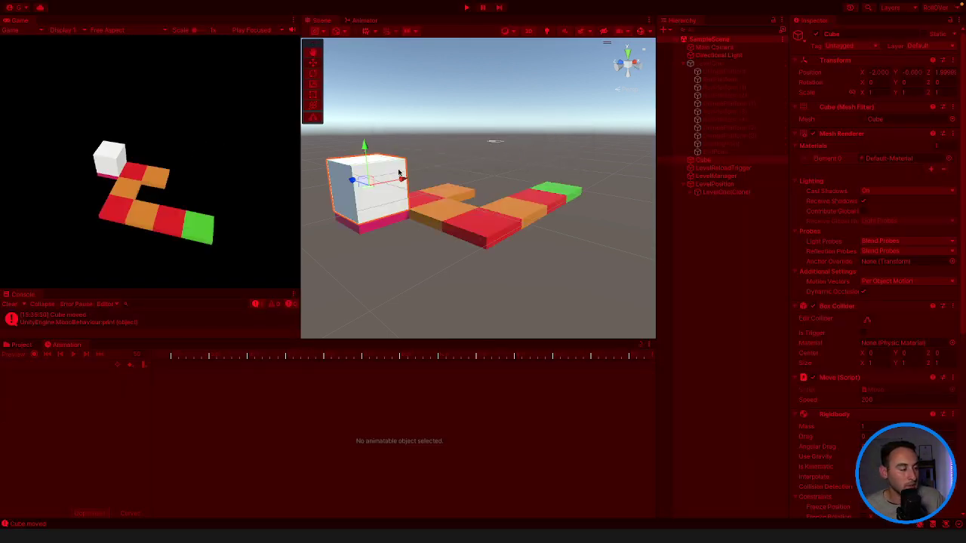
{"action": "left_click", "coordinate": [465, 8]}
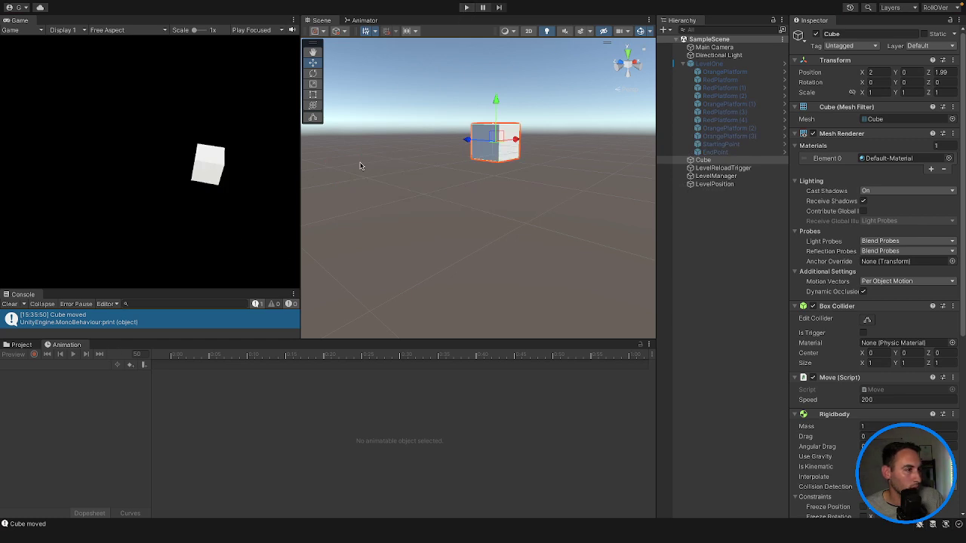
{"action": "left_click", "coordinate": [397, 172]}
{"action": "right_click_drag", "start_coordinate": [459, 184], "coordinate": [436, 57]}
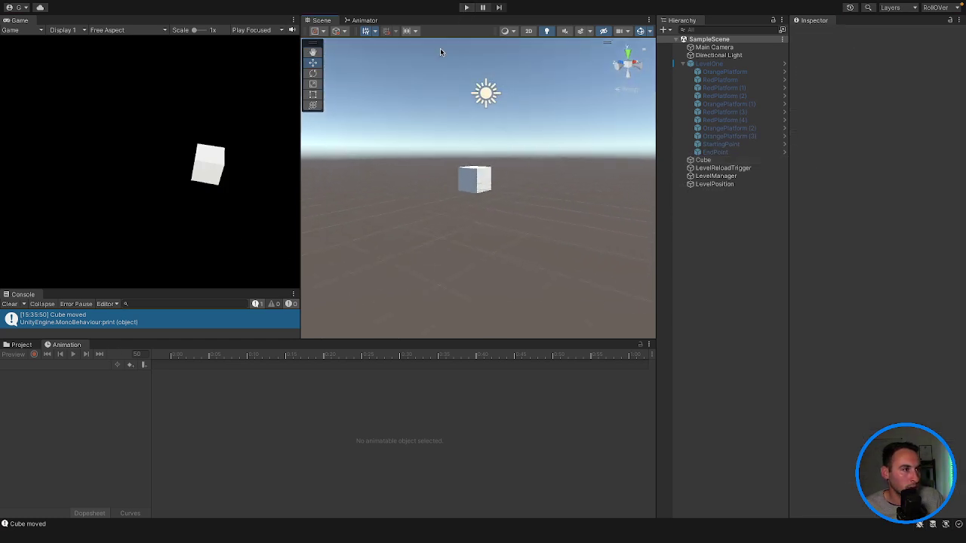
{"action": "left_click", "coordinate": [465, 7]}
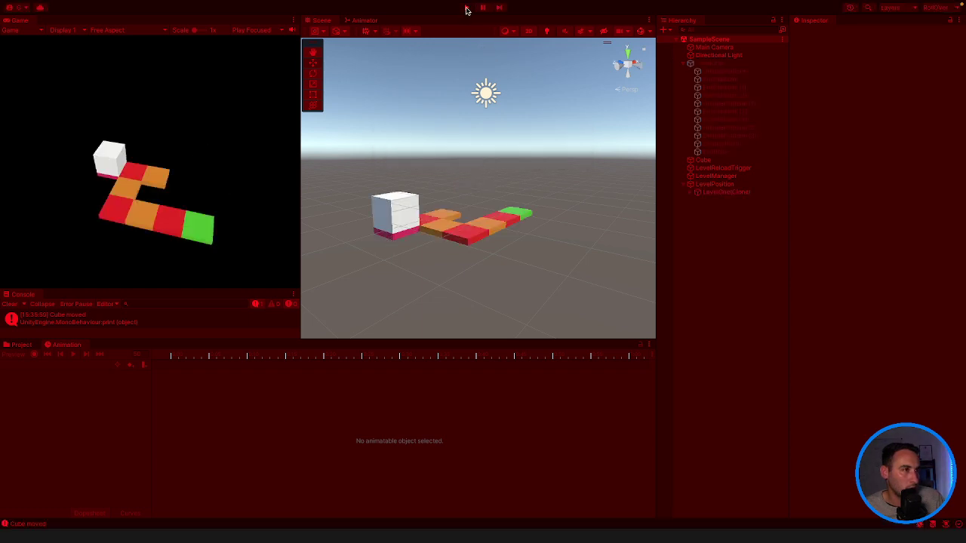
{"action": "left_click", "coordinate": [466, 9]}
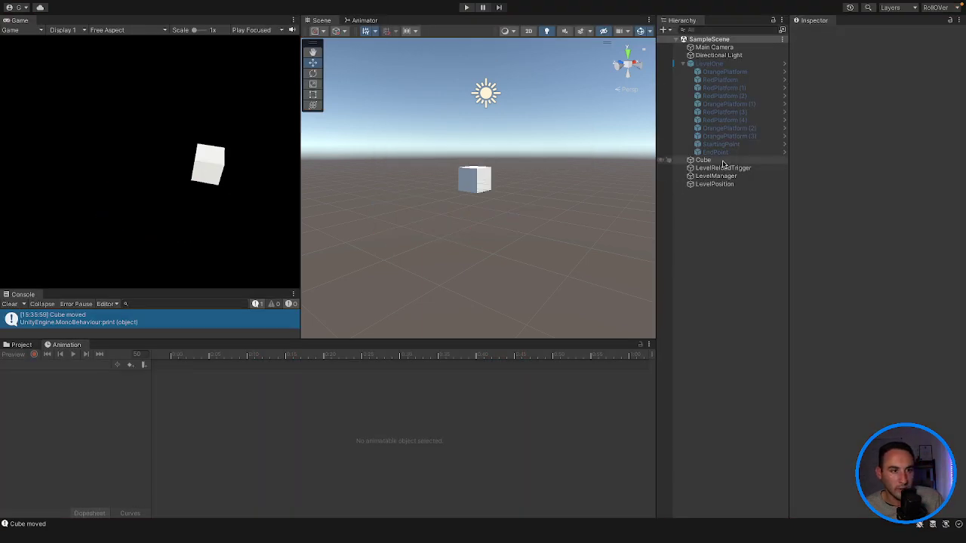
{"action": "left_click", "coordinate": [747, 161]}
{"action": "scroll", "coordinate": [882, 296], "scroll_direction": "down", "scroll_amount": 8}
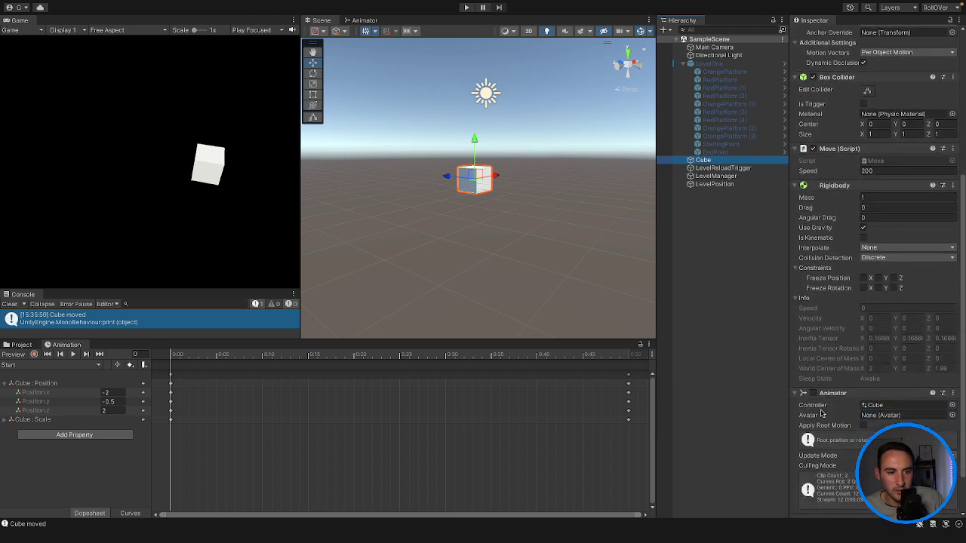
{"action": "left_click", "coordinate": [467, 8]}
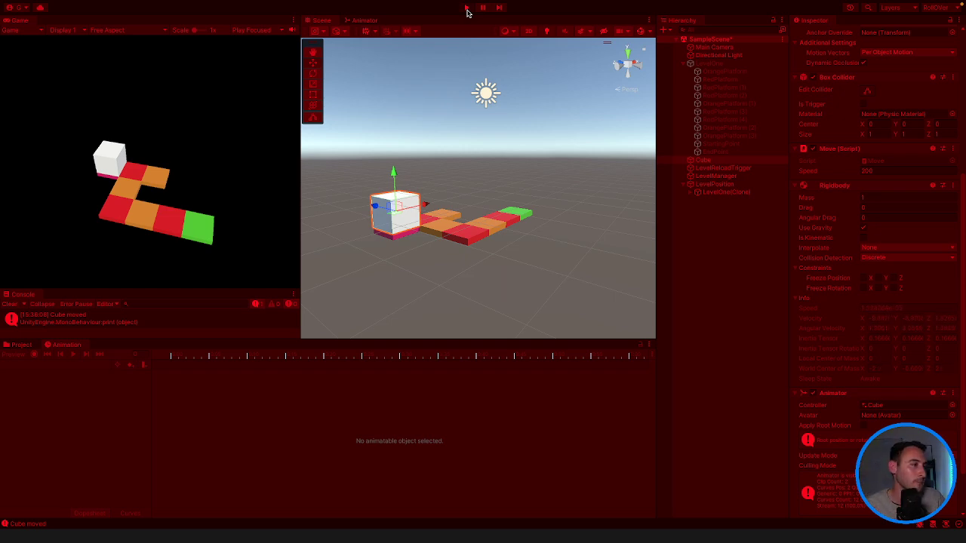
{"action": "left_click", "coordinate": [466, 7]}
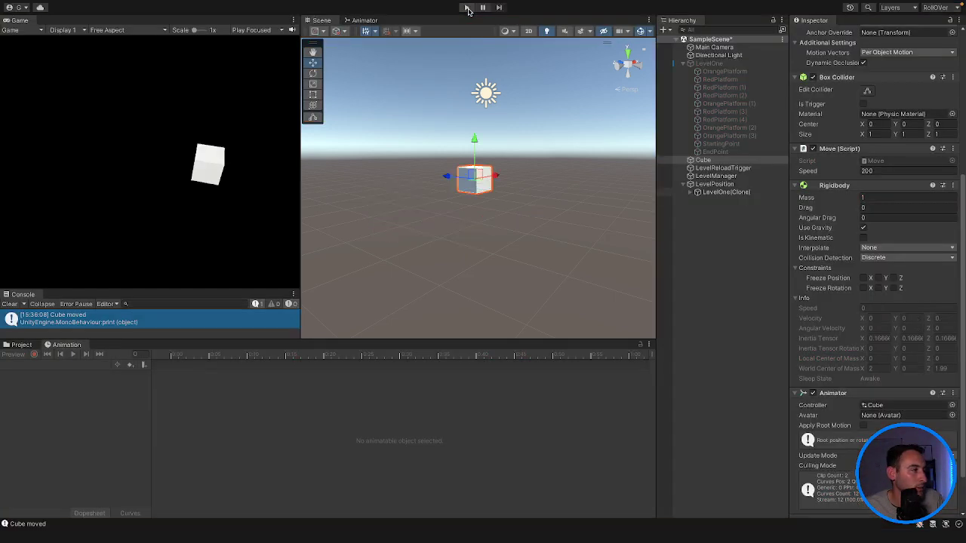
{"action": "left_click", "coordinate": [466, 7]}
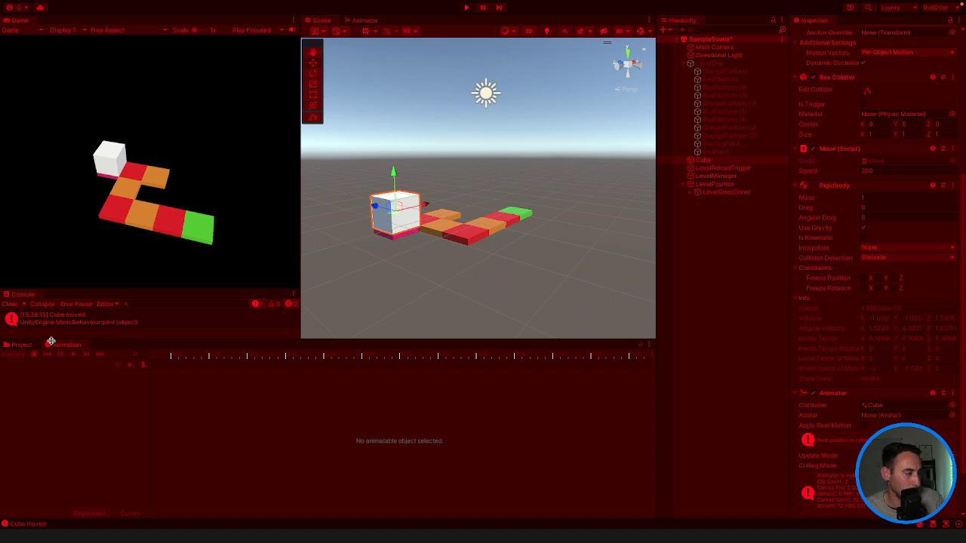
{"action": "left_click", "coordinate": [28, 345]}
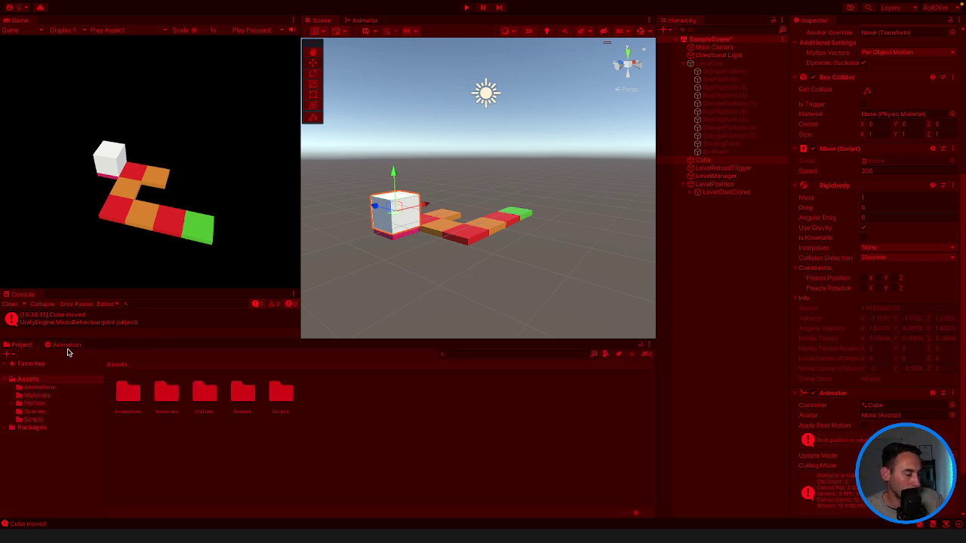
{"action": "left_click", "coordinate": [67, 345]}
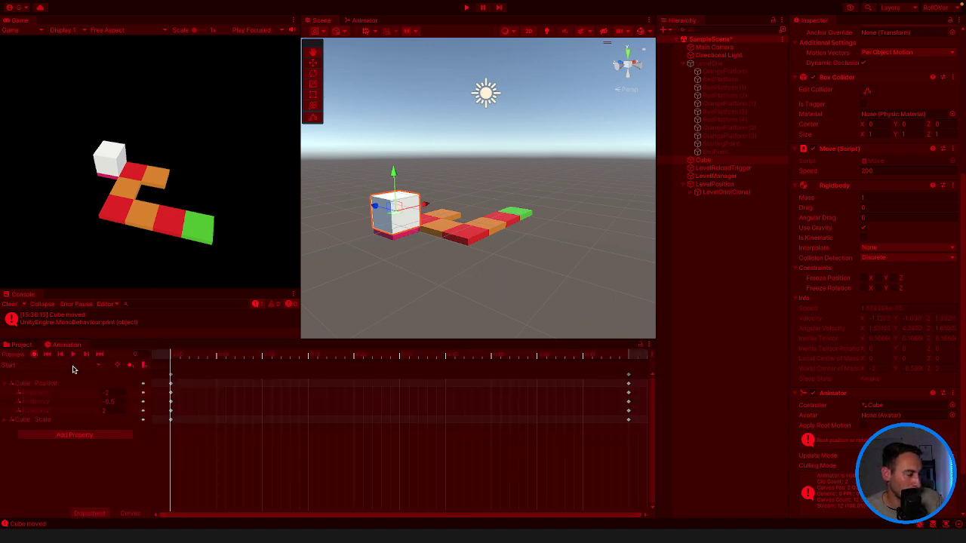
{"action": "left_click_drag", "start_coordinate": [173, 360], "coordinate": [146, 356]}
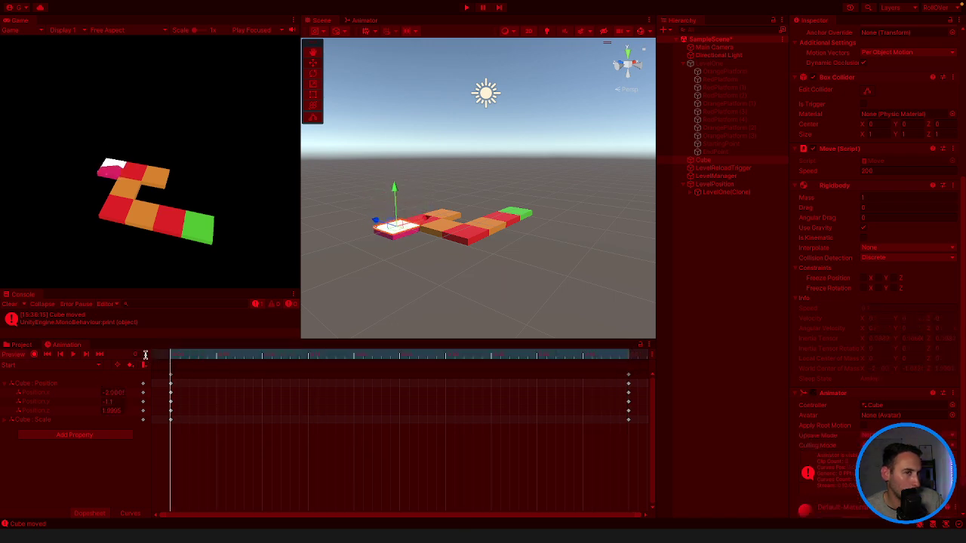
{"action": "left_click", "coordinate": [465, 8]}
{"action": "left_click", "coordinate": [709, 63]}
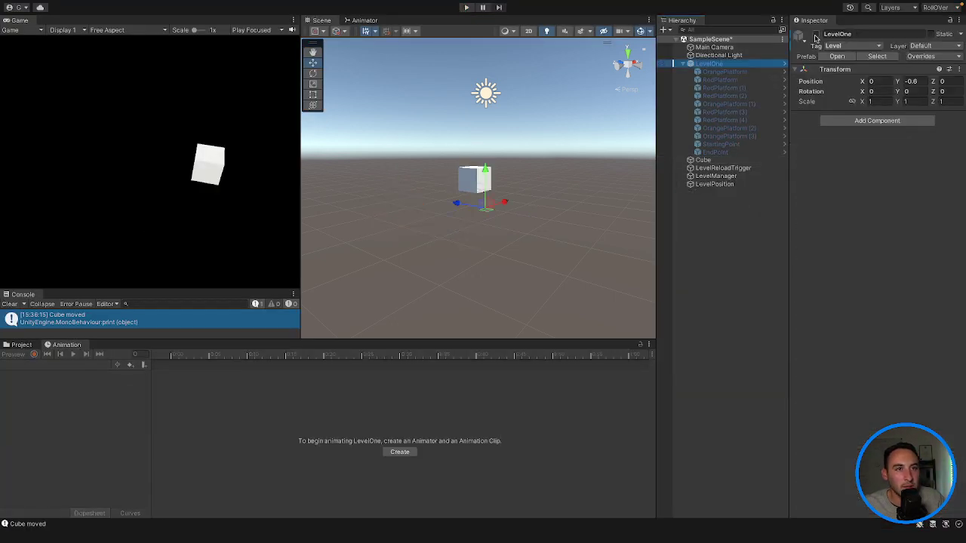
- Activate LevelOne, select the cube in the scene, and start play mode
{"action": "left_click", "coordinate": [816, 34]}
{"action": "scroll", "coordinate": [442, 162], "scroll_direction": "up", "scroll_amount": 5}
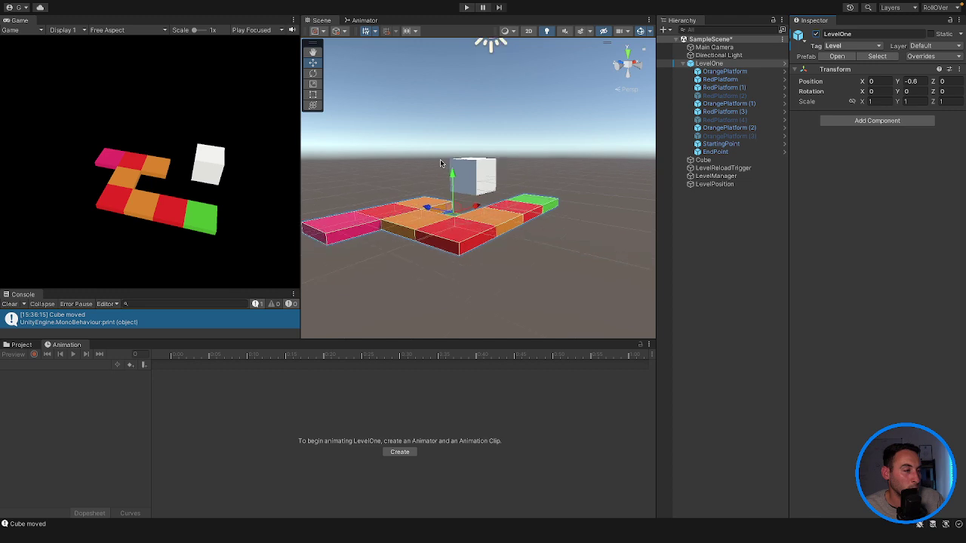
{"action": "scroll", "coordinate": [441, 163], "scroll_direction": "down", "scroll_amount": 2}
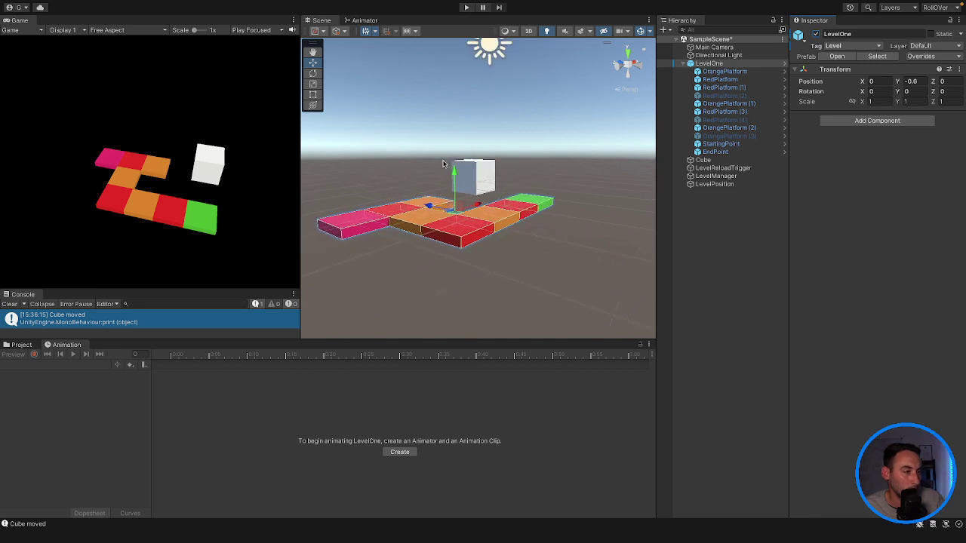
{"action": "left_click", "coordinate": [484, 174]}
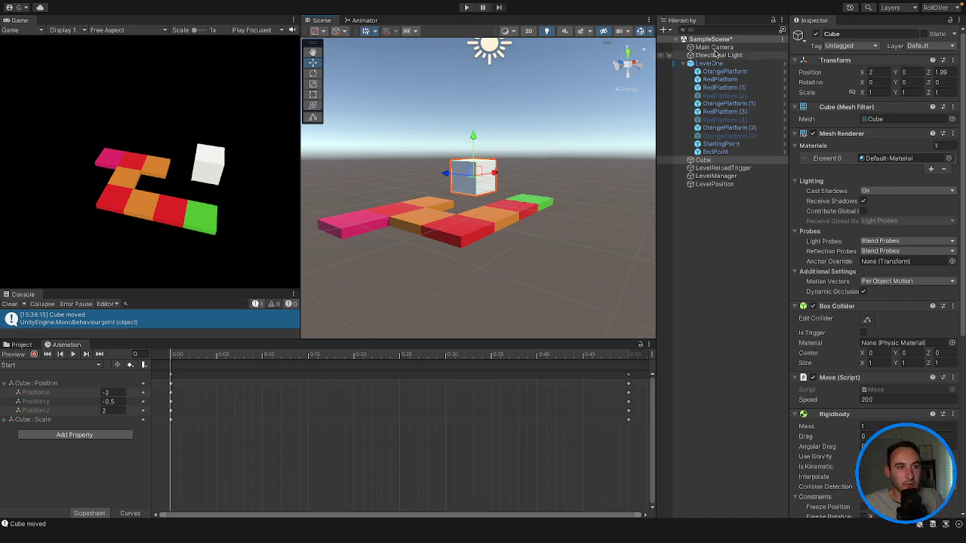
{"action": "left_click", "coordinate": [465, 7]}
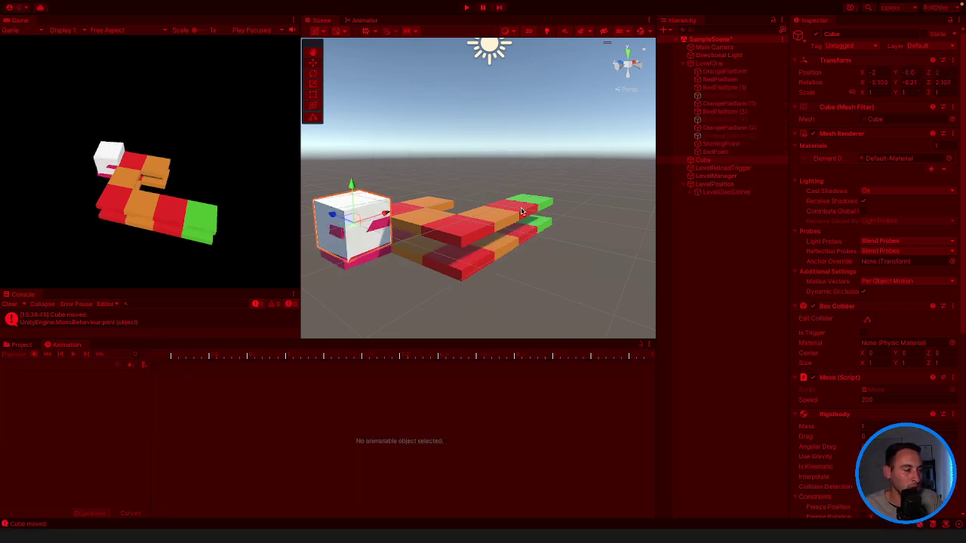
- Compare LevelOne, LevelPosition, LevelOne(Clone) and their OrangePlatform tiles in the running game
{"action": "left_click", "coordinate": [724, 66]}
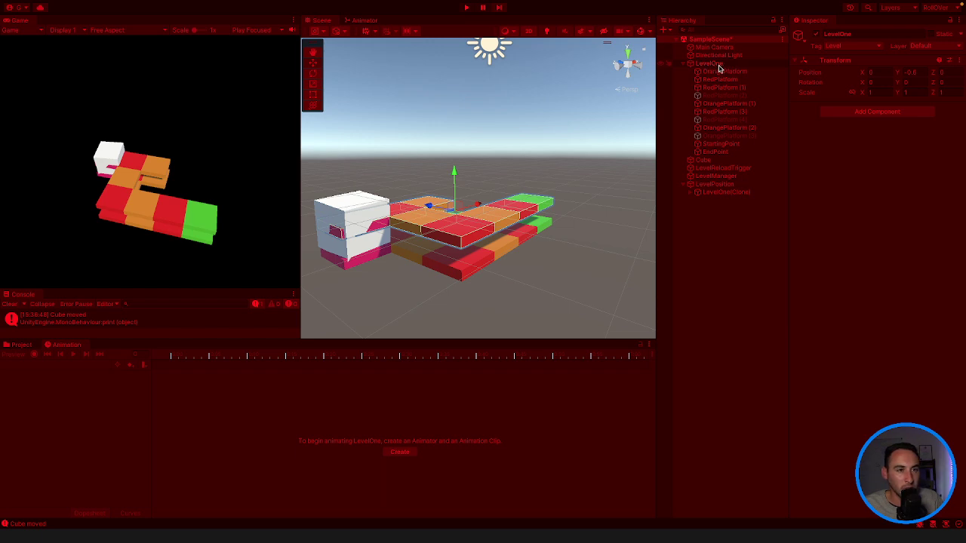
{"action": "left_click", "coordinate": [716, 186]}
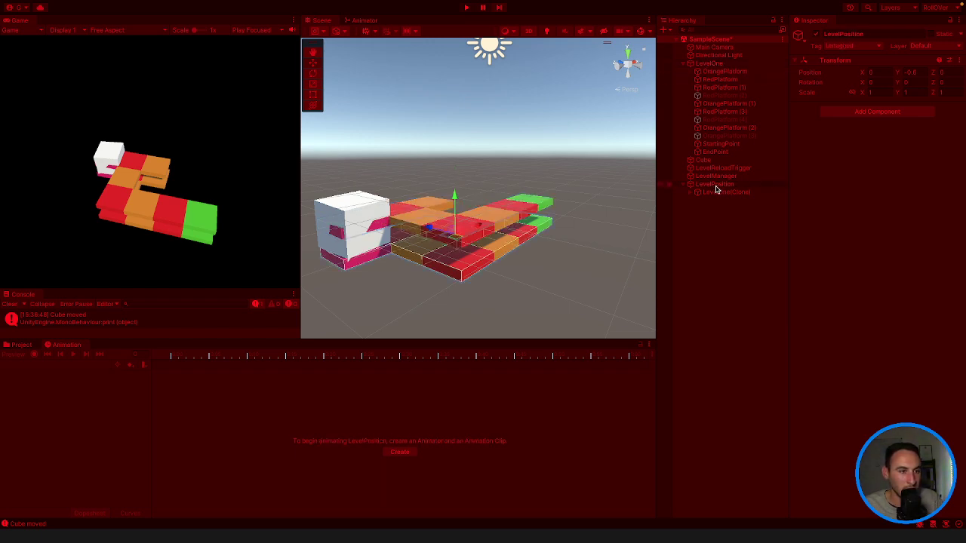
{"action": "left_click", "coordinate": [731, 66]}
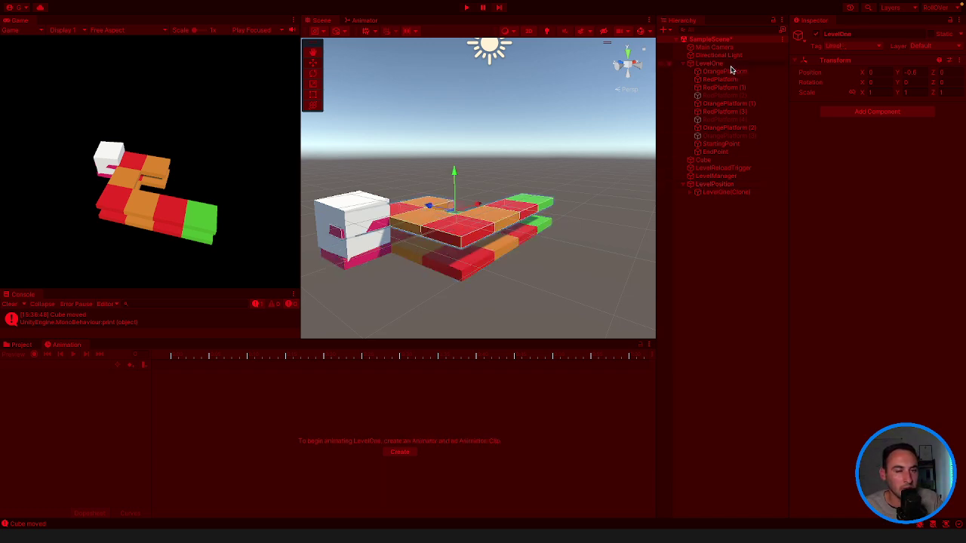
{"action": "left_click", "coordinate": [721, 184]}
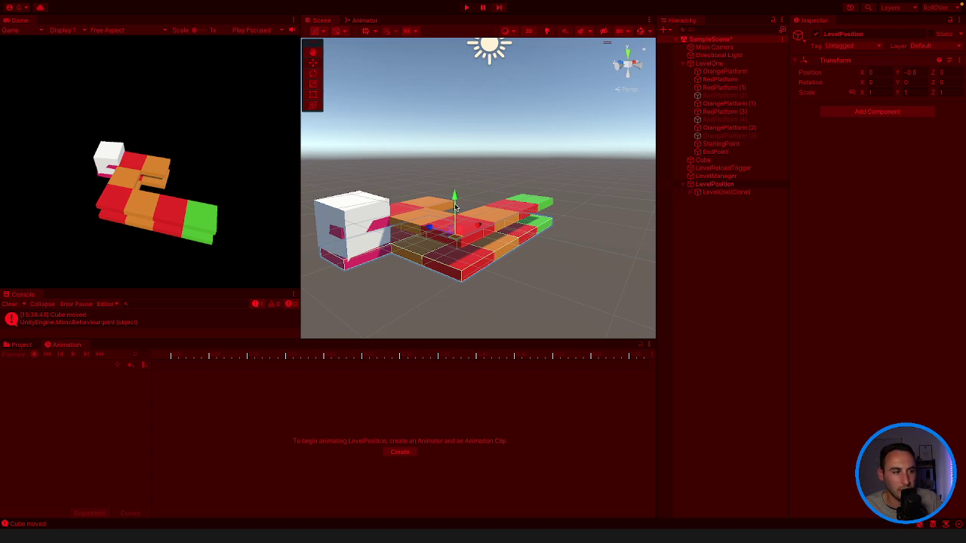
{"action": "left_click_drag", "start_coordinate": [454, 197], "coordinate": [453, 247]}
{"action": "left_click", "coordinate": [486, 219]}
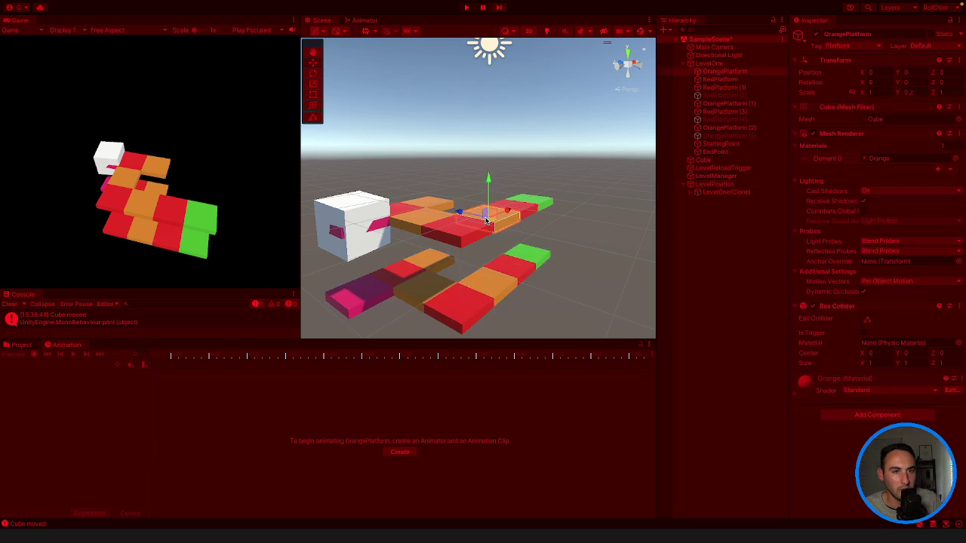
{"action": "left_click", "coordinate": [498, 289]}
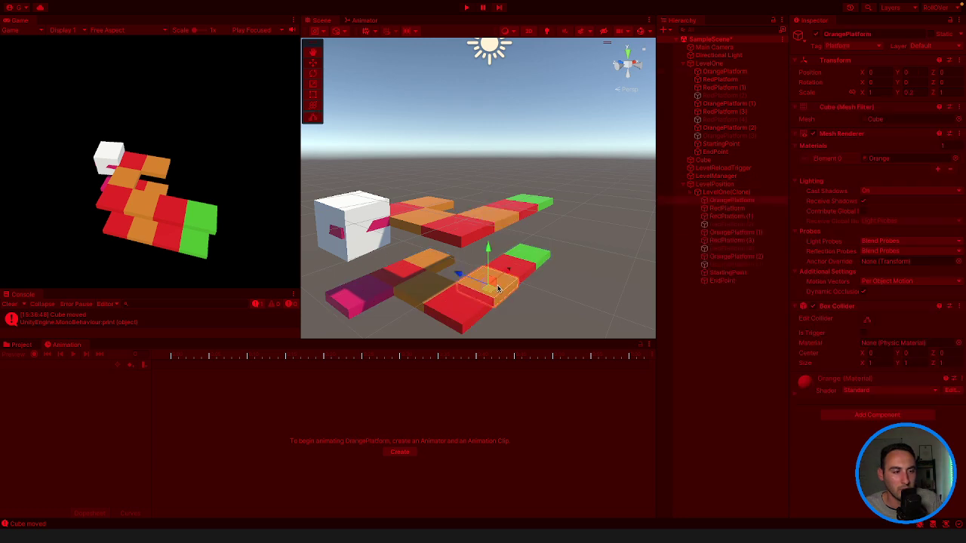
{"action": "left_click", "coordinate": [491, 221]}
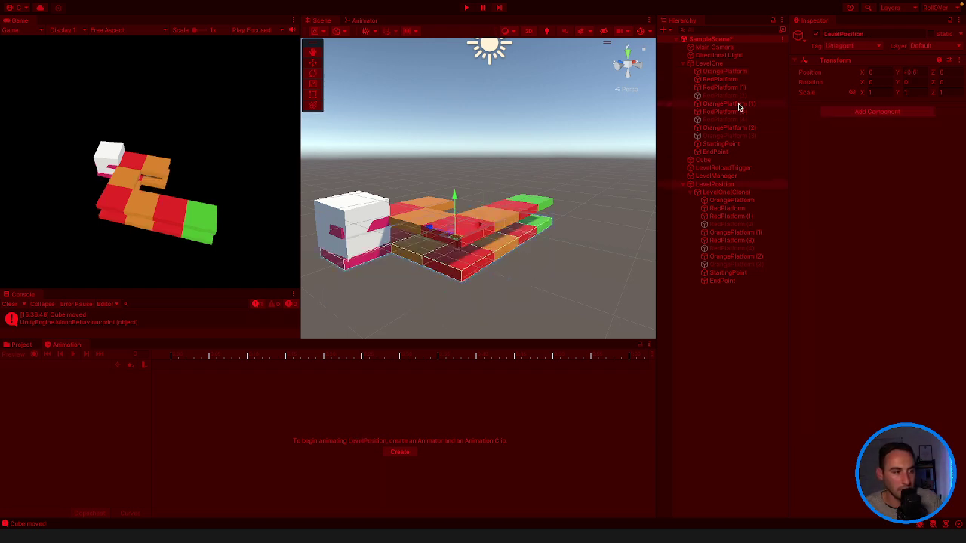
{"action": "left_click", "coordinate": [720, 72]}
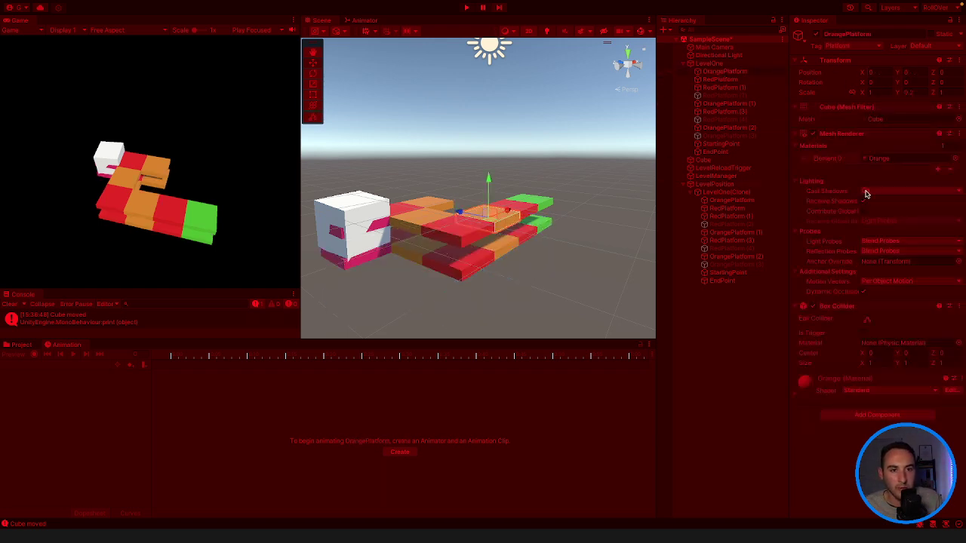
{"action": "left_click", "coordinate": [722, 200]}
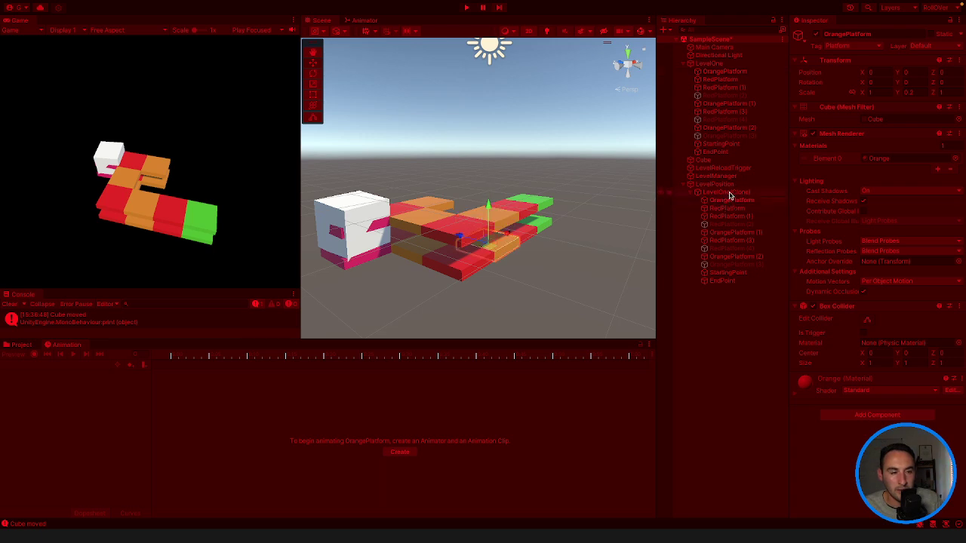
{"action": "left_click", "coordinate": [725, 193]}
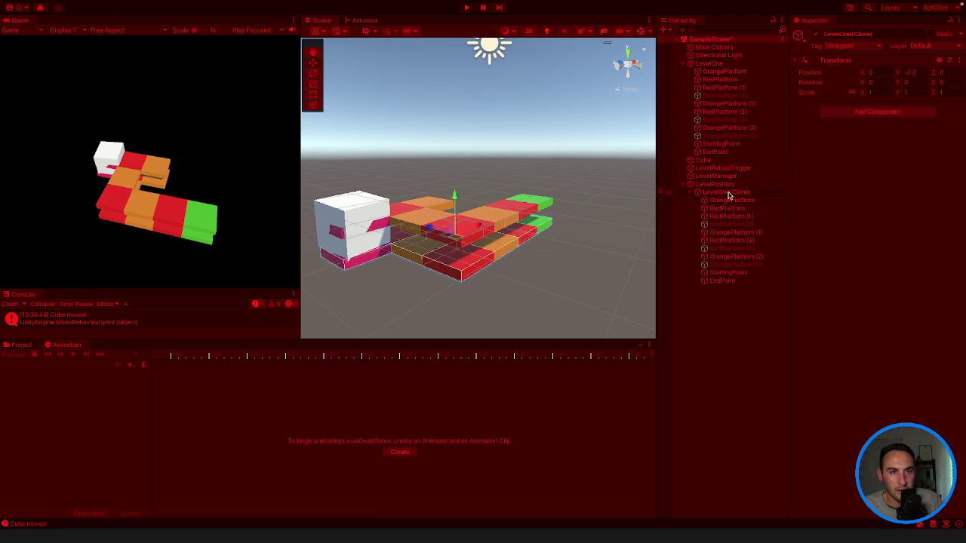
{"action": "left_click", "coordinate": [730, 185]}
{"action": "left_click", "coordinate": [733, 65]}
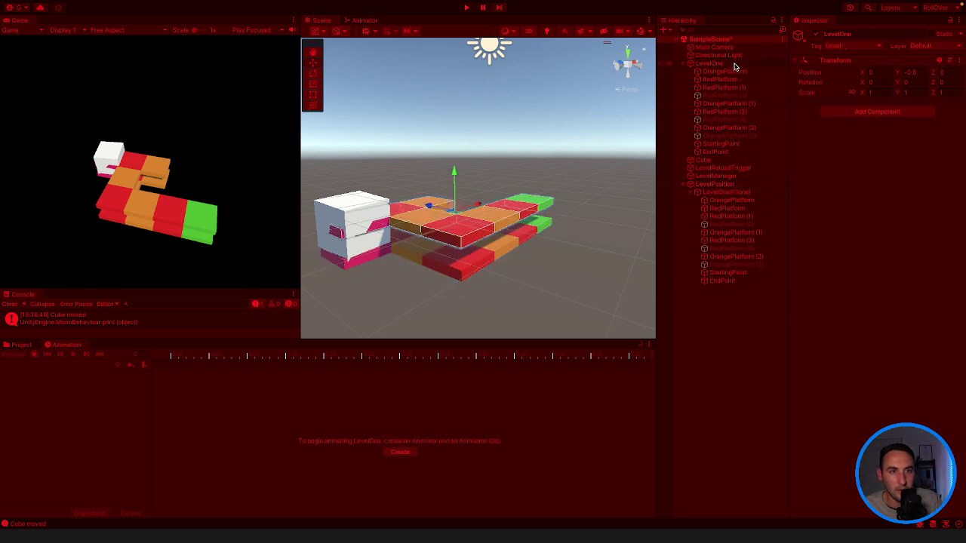
- Stop the game and compare LevelPosition's transform with LevelOne's position
{"action": "left_click", "coordinate": [467, 8]}
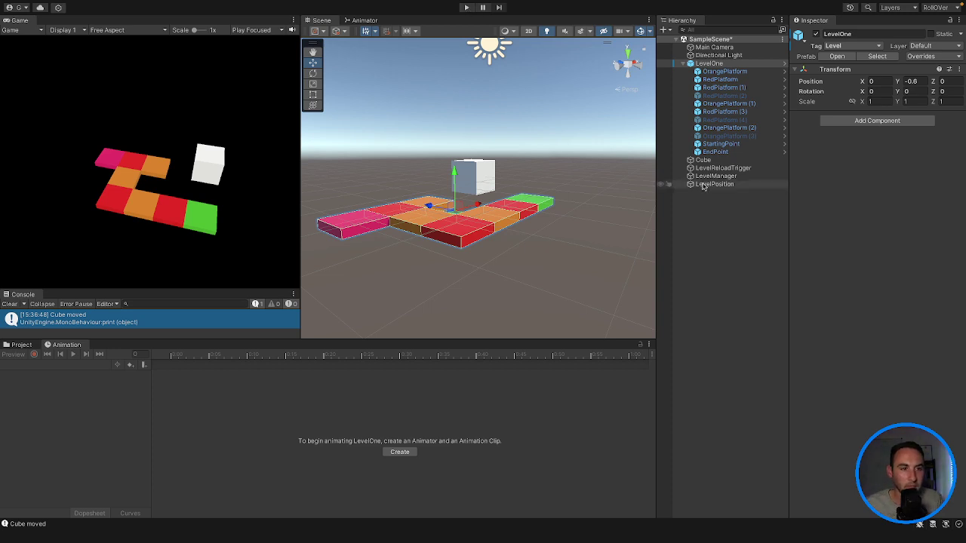
{"action": "left_click", "coordinate": [730, 185]}
{"action": "left_click", "coordinate": [735, 64]}
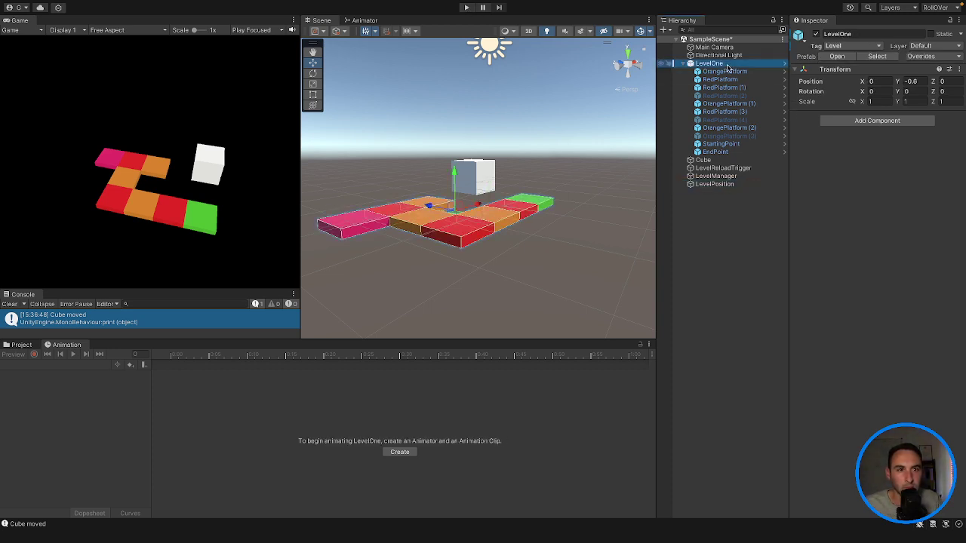
{"action": "left_click", "coordinate": [735, 185]}
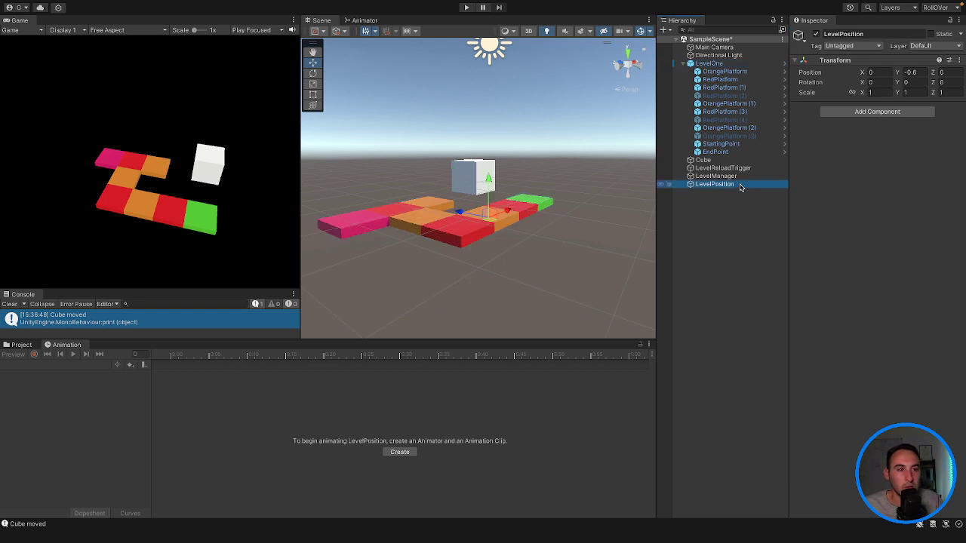
- Run the game again and check the levelPosition field declaration in LevelManager.cs
{"action": "left_click", "coordinate": [466, 7]}
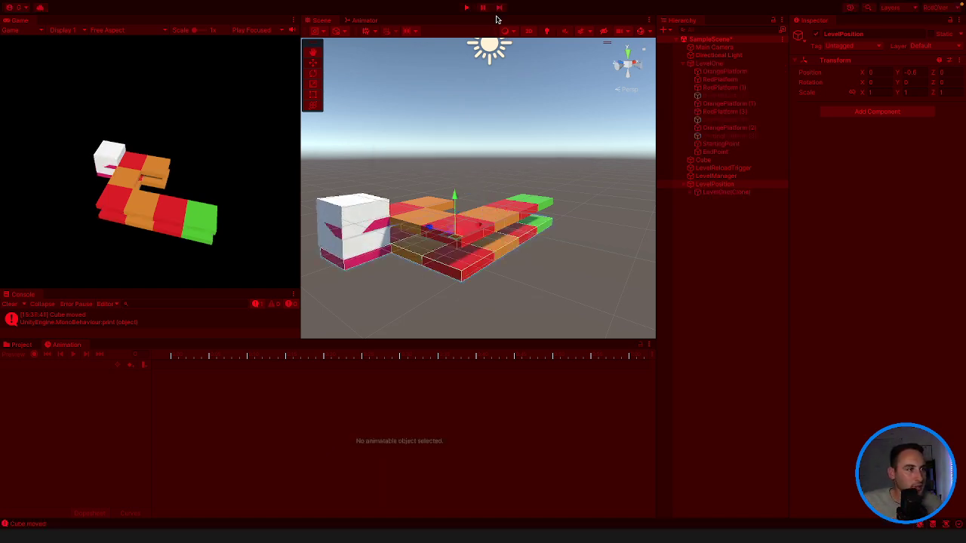
{"action": "left_click", "coordinate": [718, 185]}
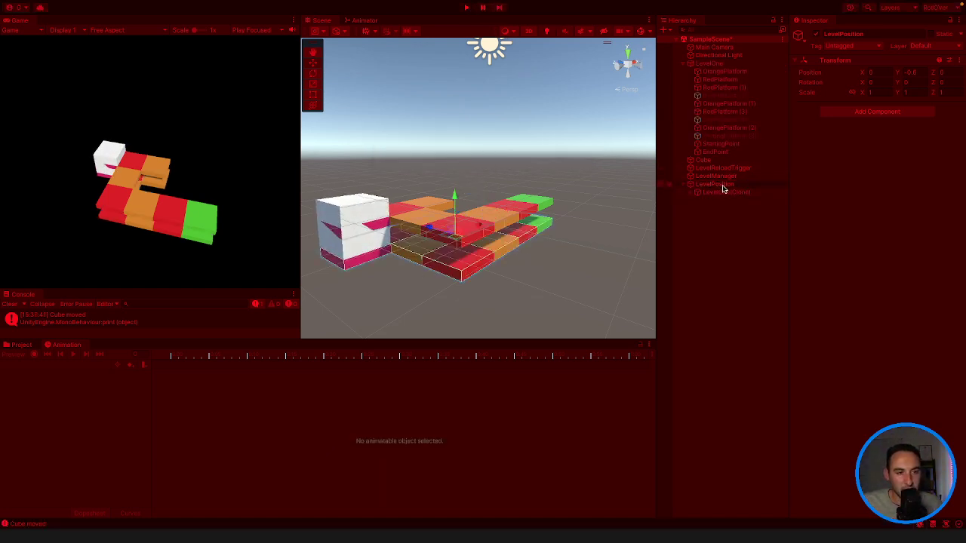
{"action": "key", "text": "super+Tab"}
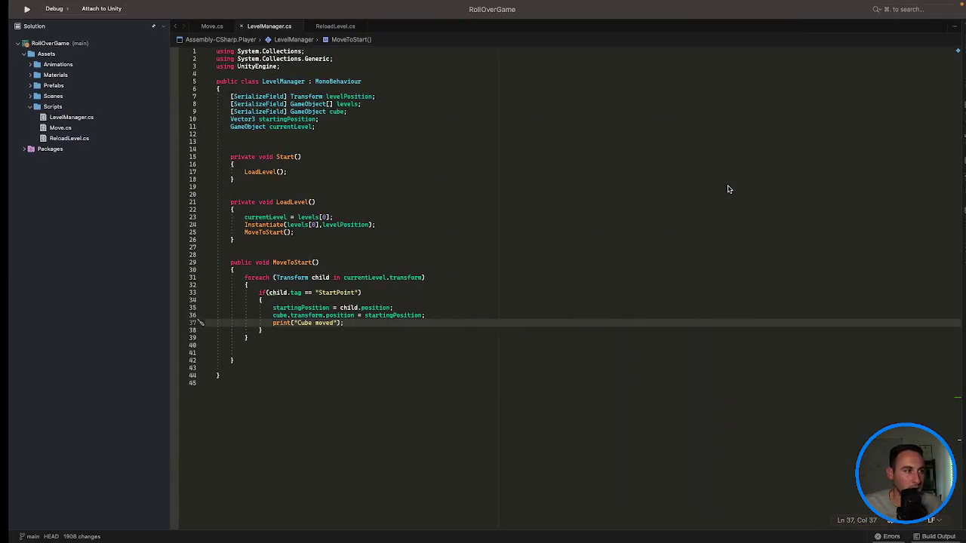
{"action": "triple_click", "coordinate": [374, 97]}
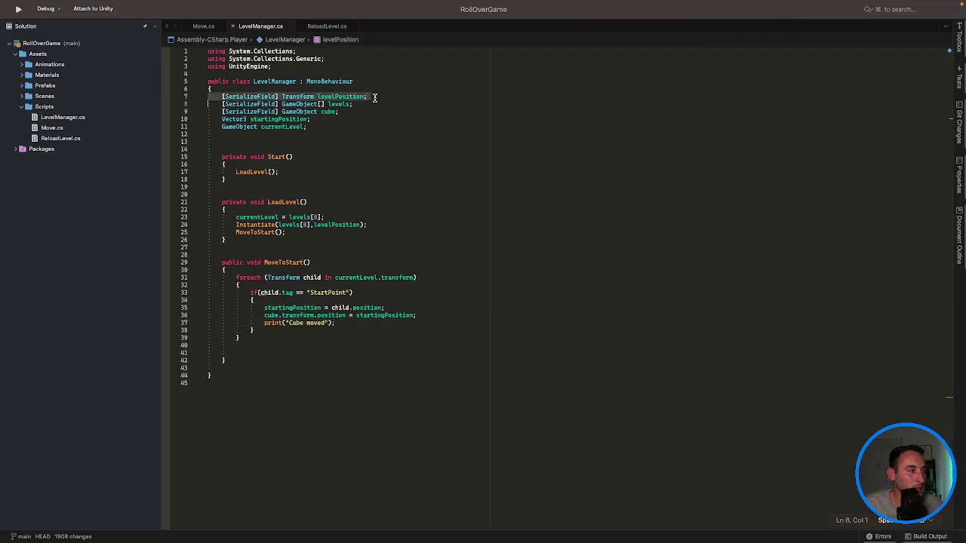
{"action": "key", "text": "super+Tab"}
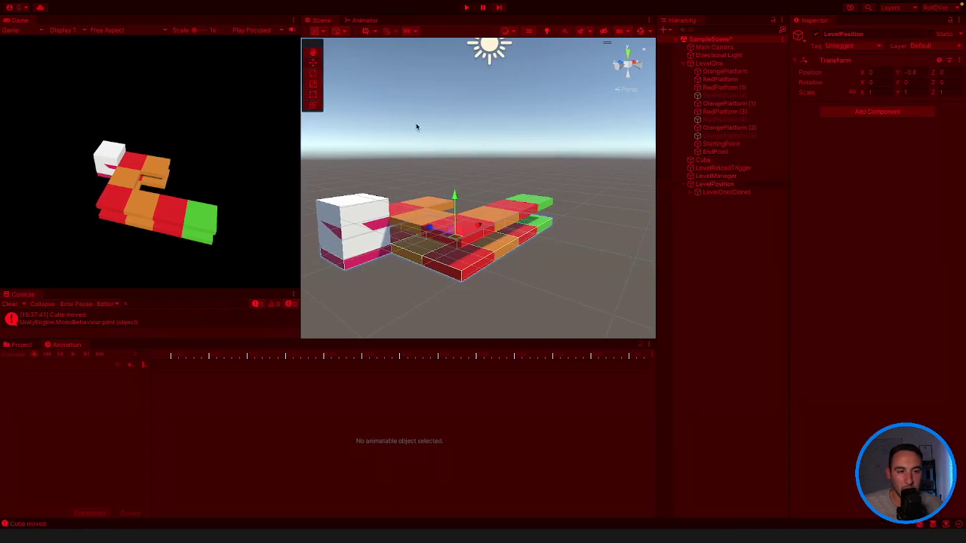
- Compare LevelOne(Clone), the original LevelOne, LevelPosition and their OrangePlatforms in the Inspector
{"action": "left_click", "coordinate": [741, 194]}
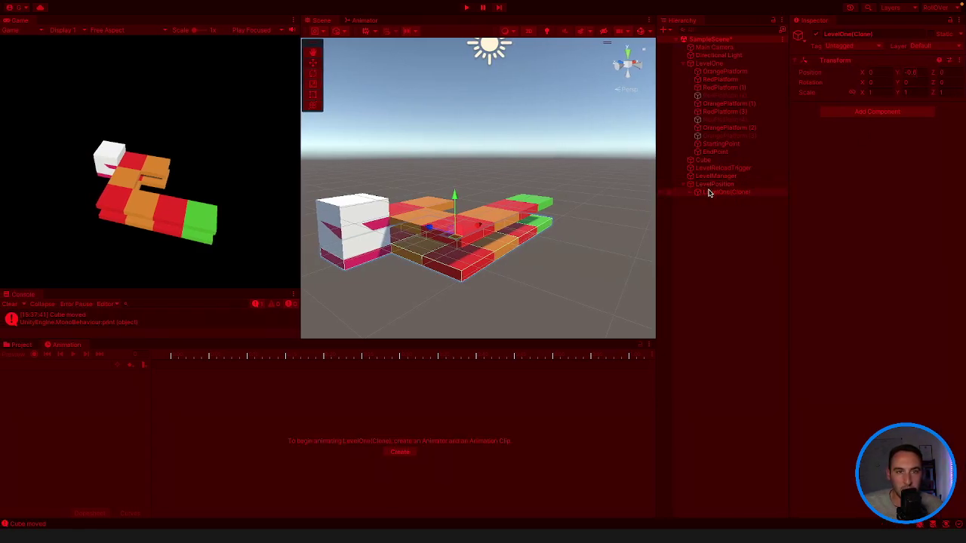
{"action": "left_click", "coordinate": [713, 64]}
{"action": "left_click", "coordinate": [692, 193]}
{"action": "left_click", "coordinate": [721, 201]}
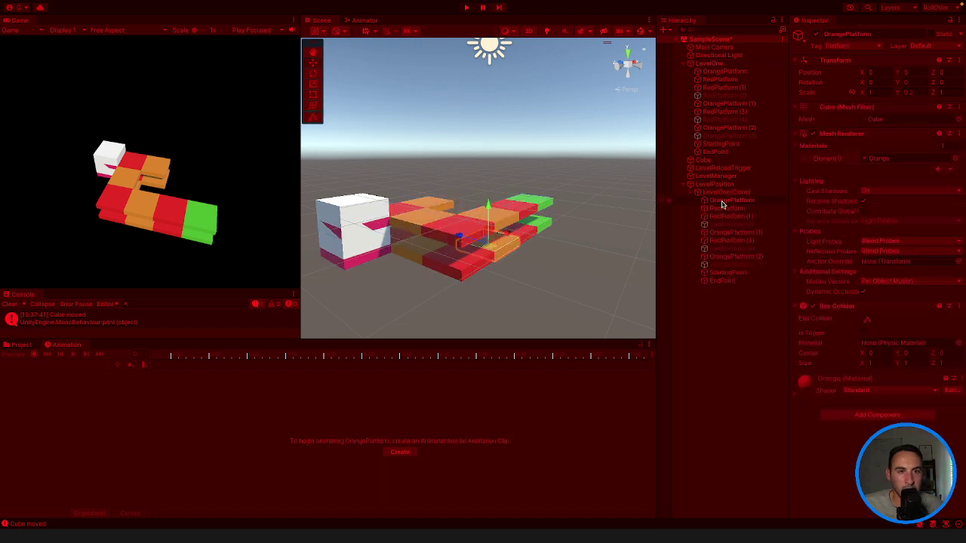
{"action": "left_click", "coordinate": [741, 65]}
{"action": "left_click", "coordinate": [737, 72]}
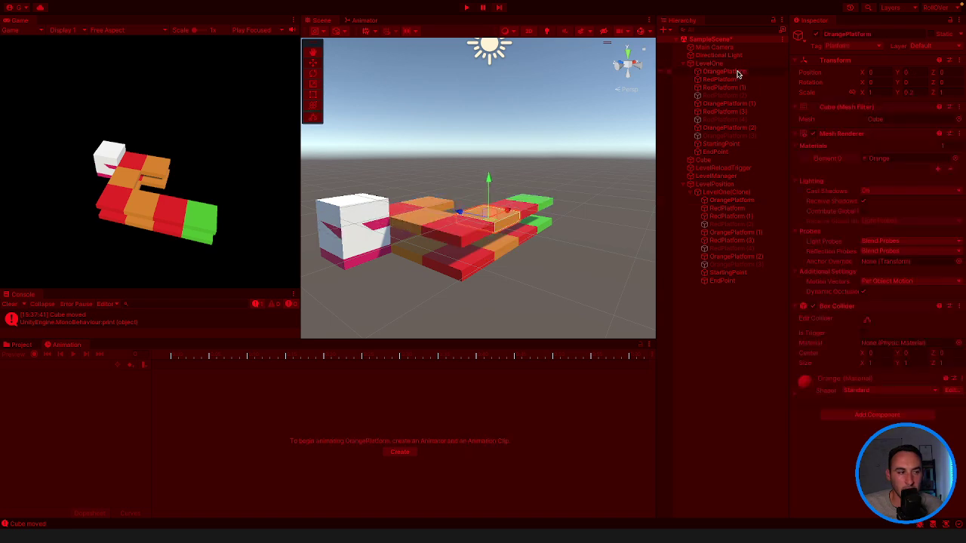
{"action": "left_click", "coordinate": [717, 65]}
{"action": "left_click", "coordinate": [719, 72]}
{"action": "left_click", "coordinate": [721, 65]}
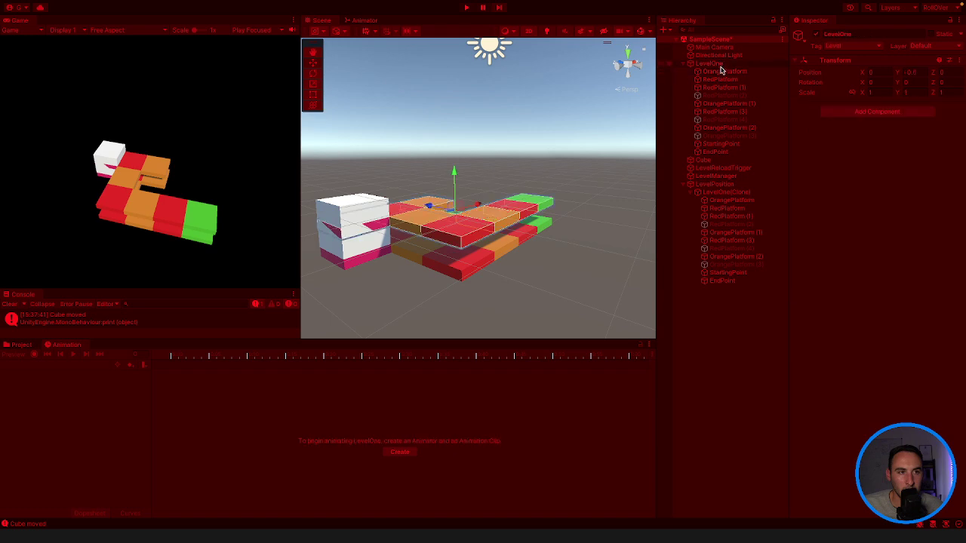
{"action": "left_click", "coordinate": [721, 72]}
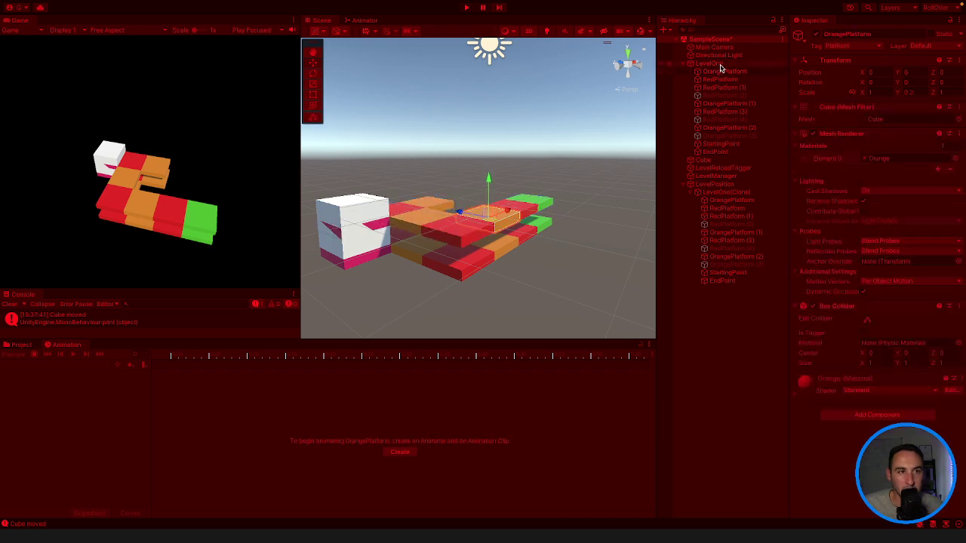
{"action": "left_click", "coordinate": [721, 65]}
{"action": "left_click", "coordinate": [724, 185]}
{"action": "left_click", "coordinate": [728, 193]}
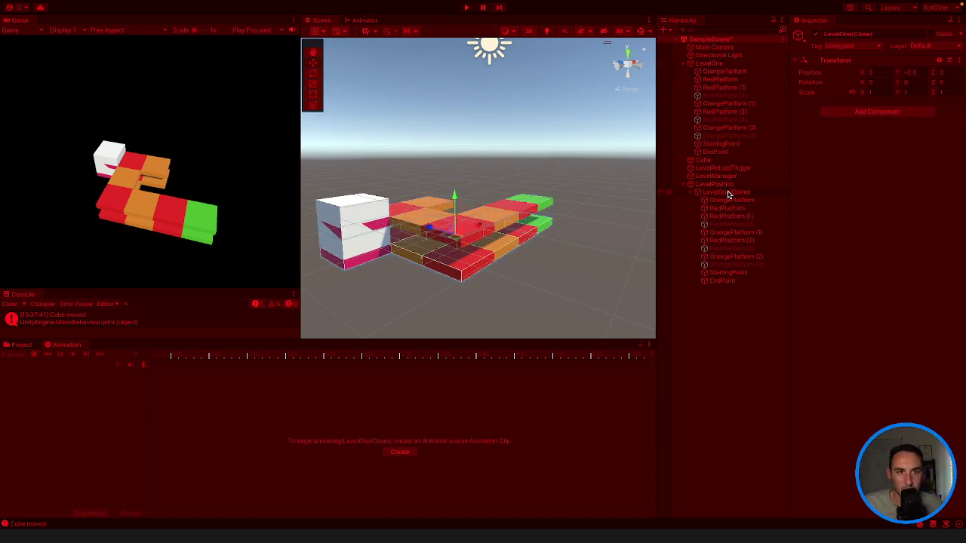
- Set LevelOne(Clone)'s Y position to 0, then stop the game
{"action": "left_click", "coordinate": [920, 71]}
{"action": "type", "text": "0"}
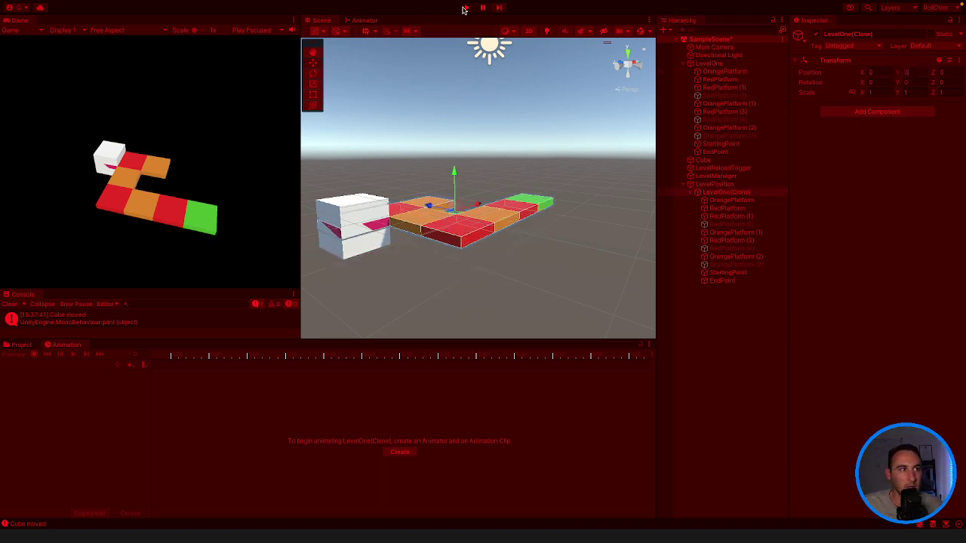
{"action": "left_click", "coordinate": [464, 8]}
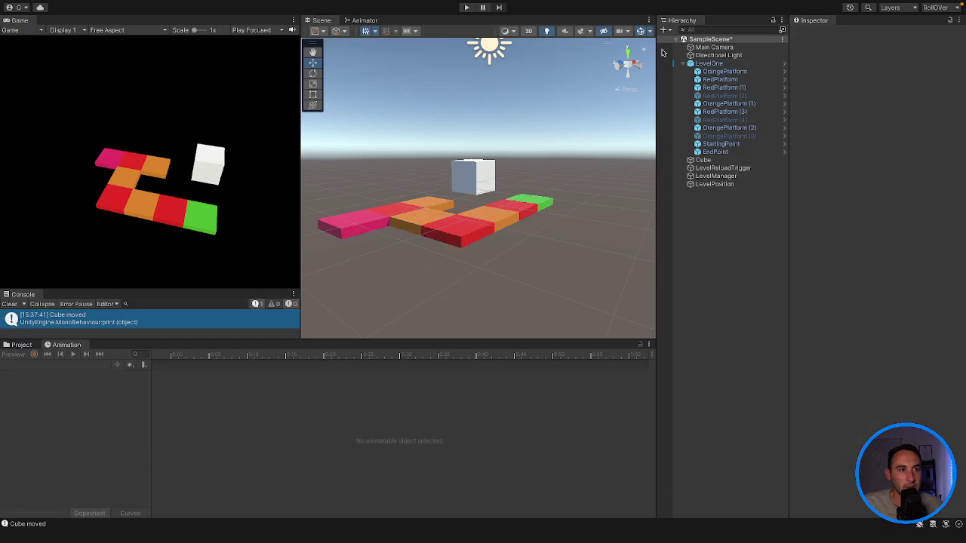
- Open the LevelOne prefab from Prefabs > Levels and set its Y position to 0
{"action": "left_click", "coordinate": [21, 345]}
{"action": "double_click", "coordinate": [203, 392]}
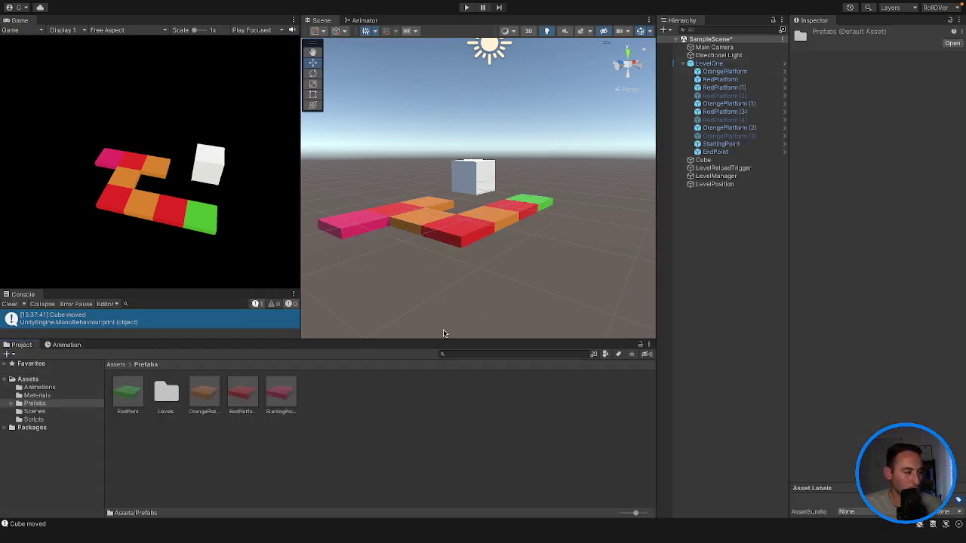
{"action": "double_click", "coordinate": [166, 392]}
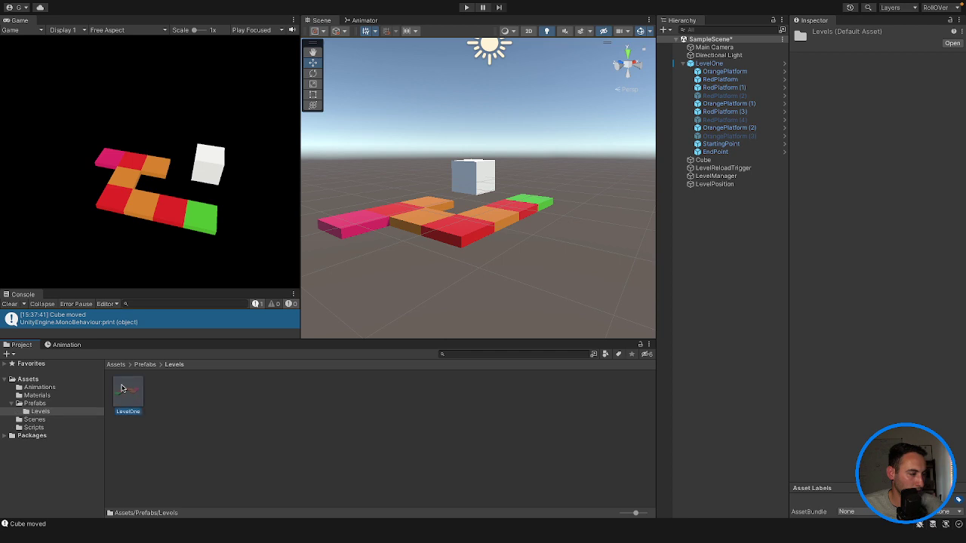
{"action": "double_click", "coordinate": [129, 391]}
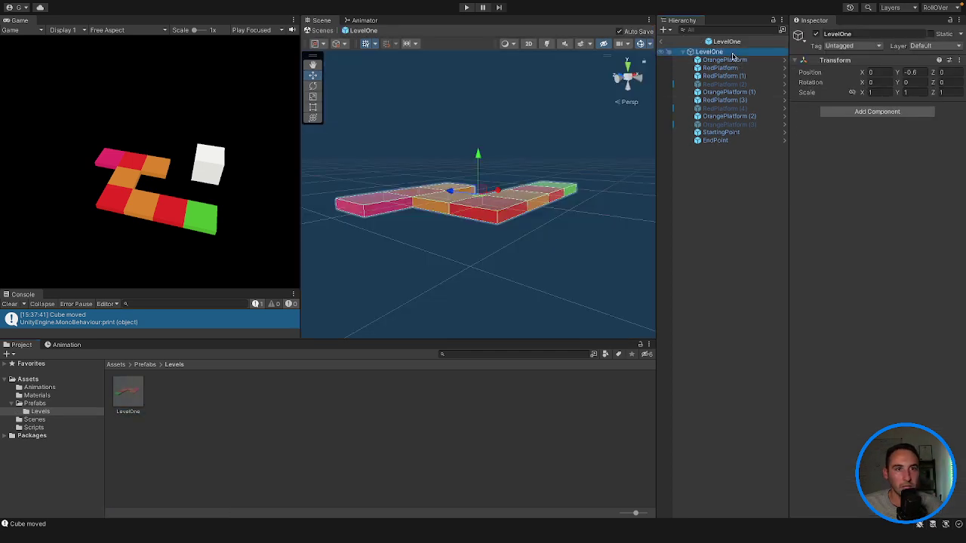
{"action": "left_click", "coordinate": [926, 72]}
{"action": "type", "text": "0"}
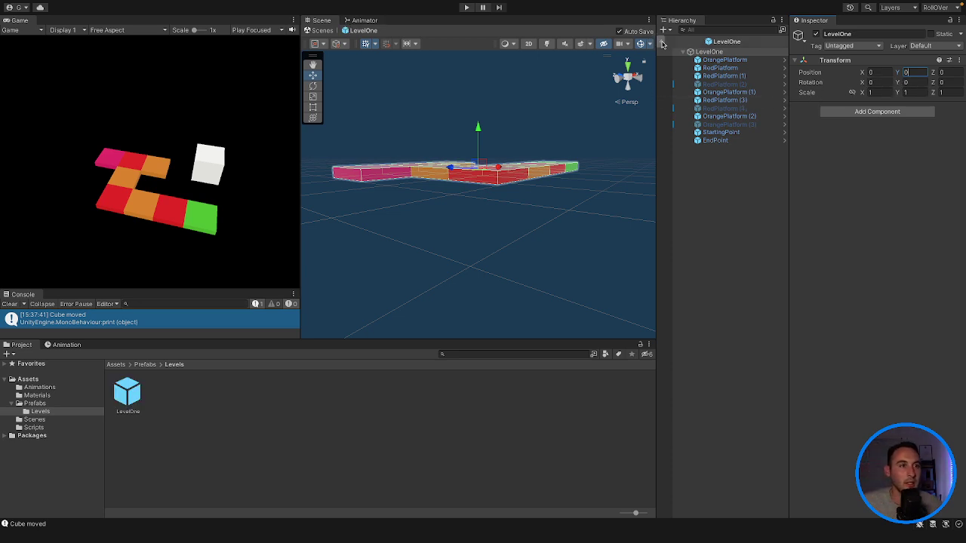
- Apply all of RedPlatform (2)'s overrides to the prefab and return to SampleScene
{"action": "left_click", "coordinate": [709, 92]}
{"action": "left_click", "coordinate": [707, 83]}
{"action": "left_click", "coordinate": [920, 56]}
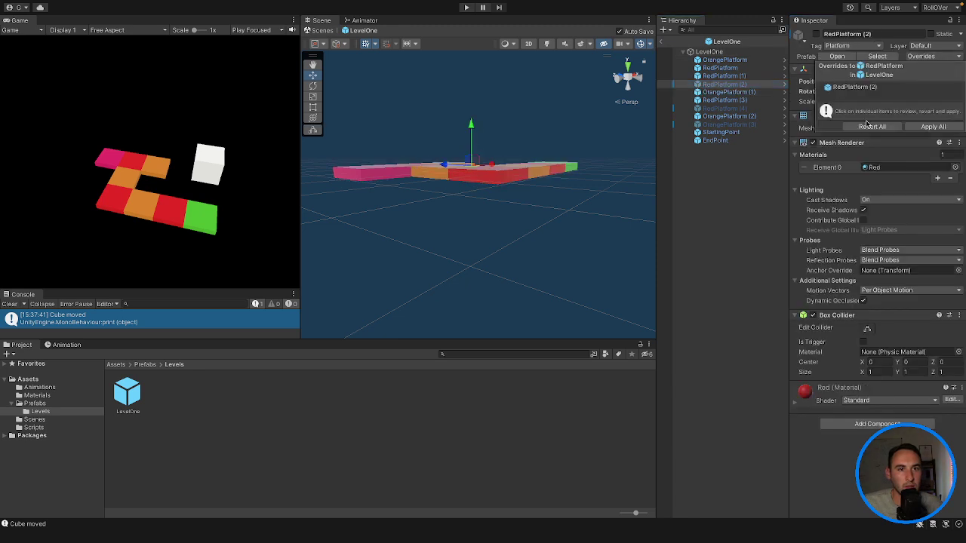
{"action": "left_click", "coordinate": [923, 126]}
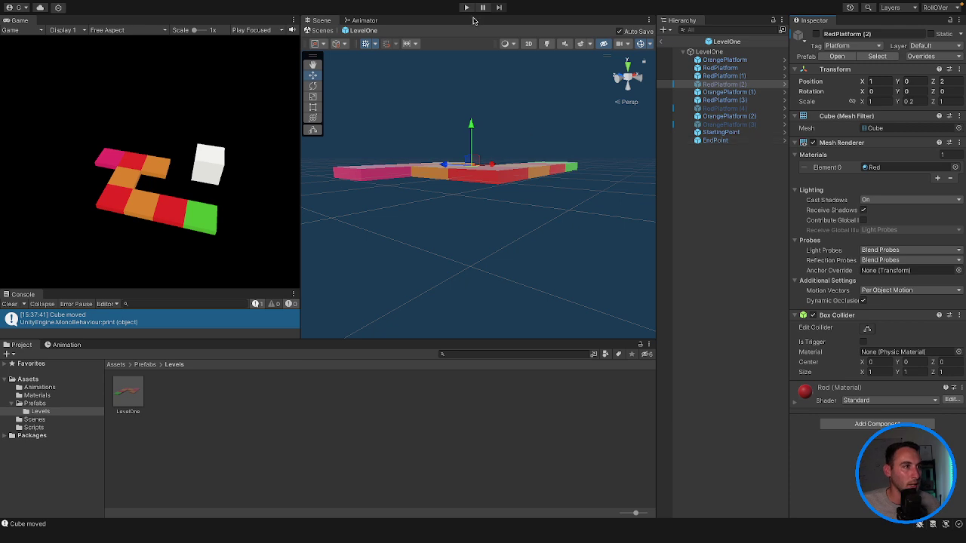
{"action": "left_click", "coordinate": [660, 41]}
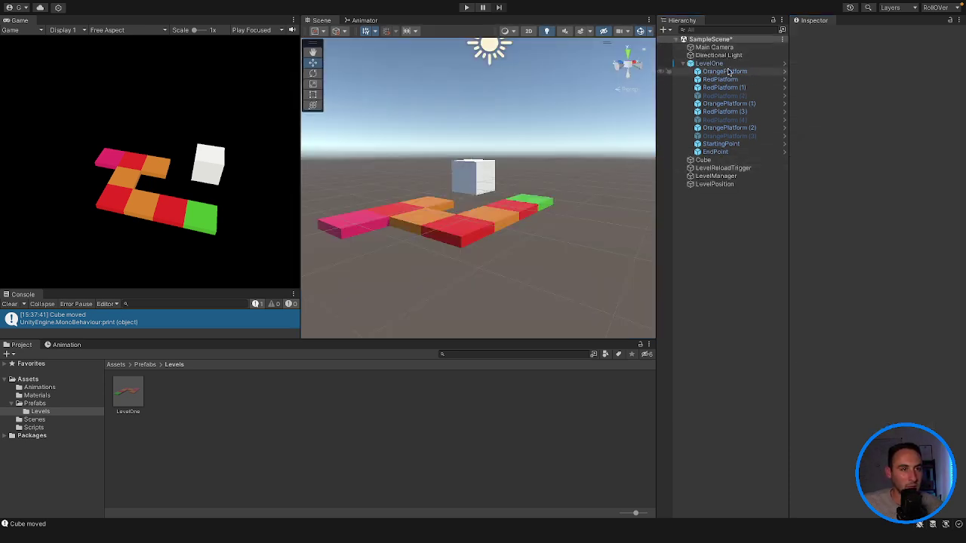
- Deactivate LevelOne, do a quick test run, then show the animation timeline panel
{"action": "left_click", "coordinate": [709, 63]}
{"action": "left_click", "coordinate": [815, 33]}
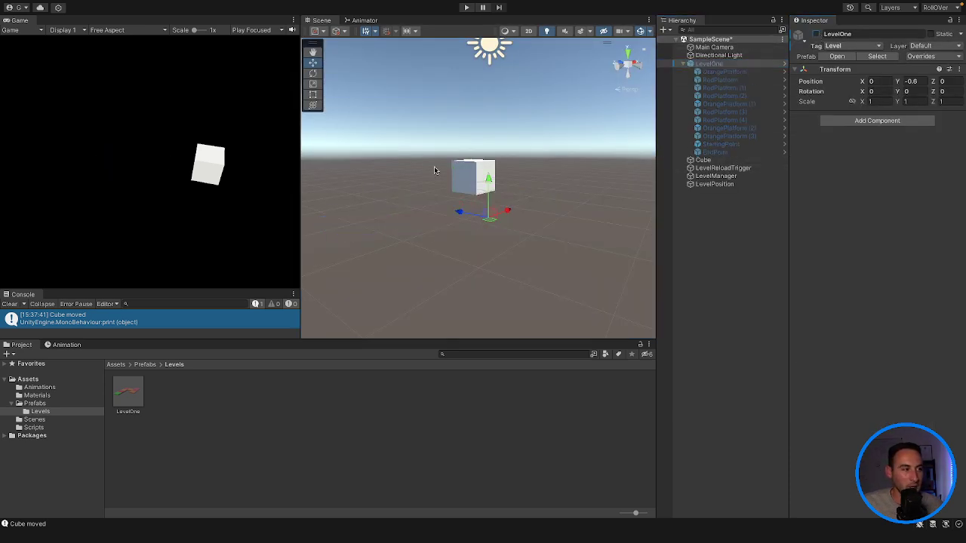
{"action": "left_click", "coordinate": [466, 8]}
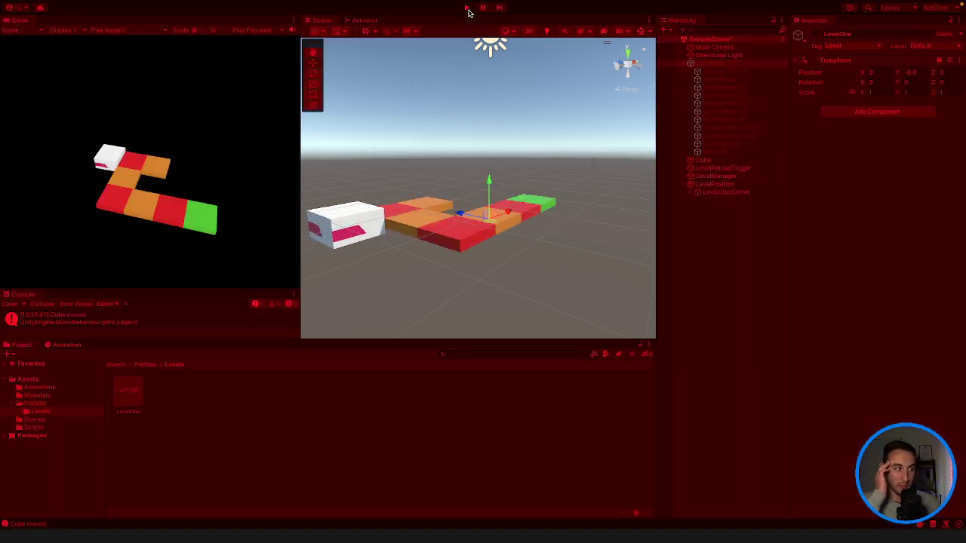
{"action": "left_click", "coordinate": [466, 8]}
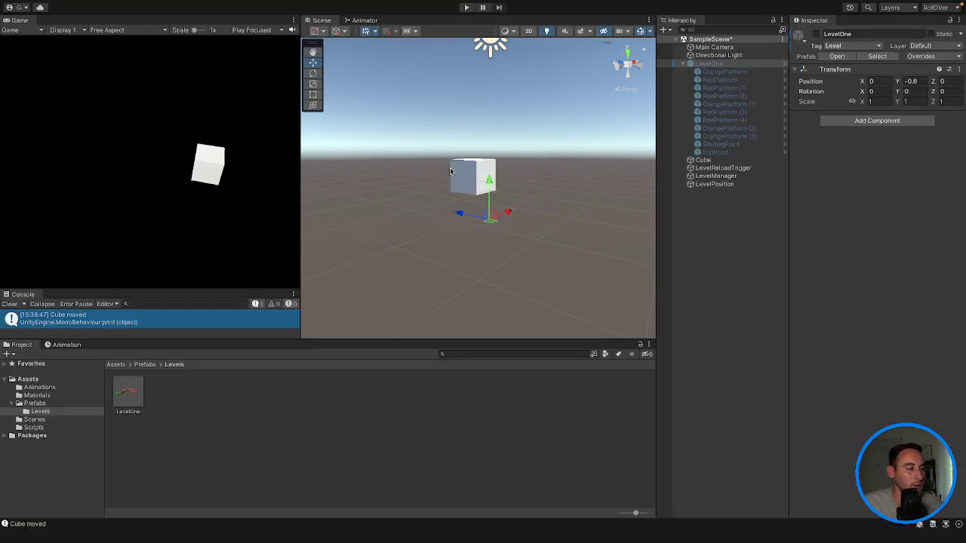
{"action": "left_click", "coordinate": [146, 364]}
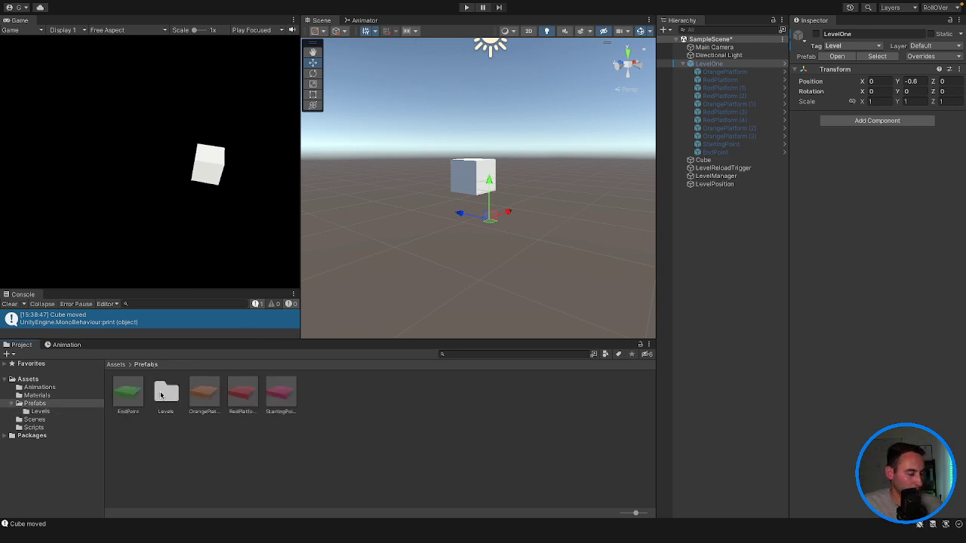
{"action": "left_click", "coordinate": [70, 345]}
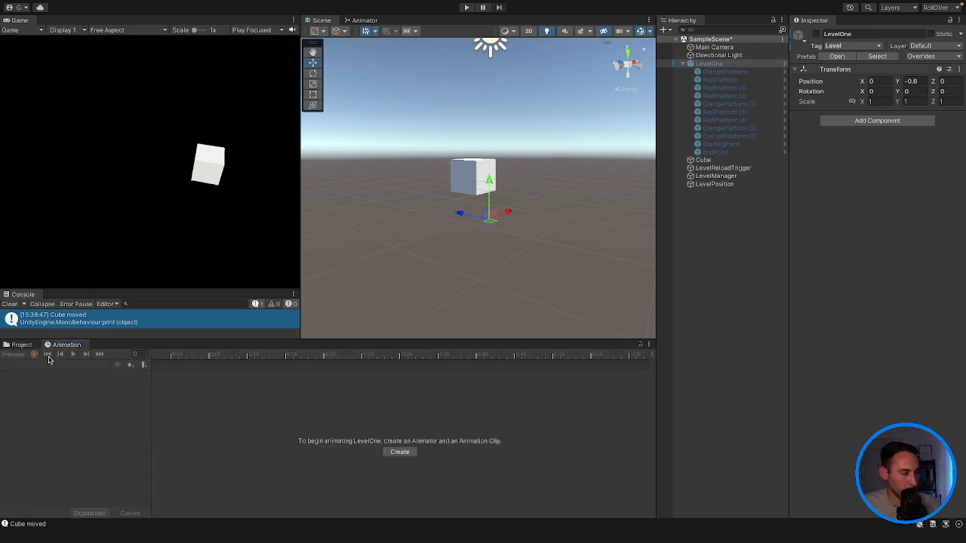
- Preview the cube's Start clip at frames 50, 23 and 0, then reactivate LevelOne to show its platforms
{"action": "left_click", "coordinate": [700, 160]}
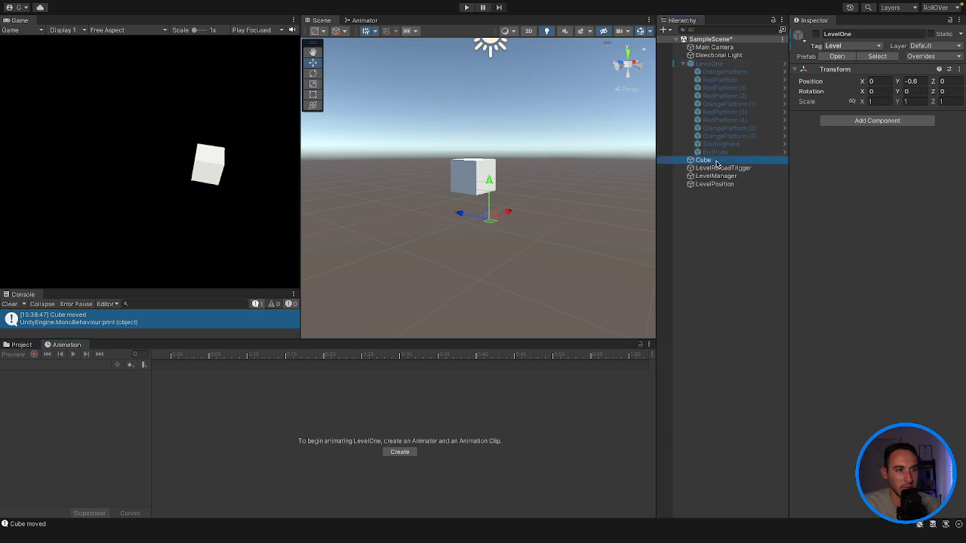
{"action": "left_click", "coordinate": [109, 402]}
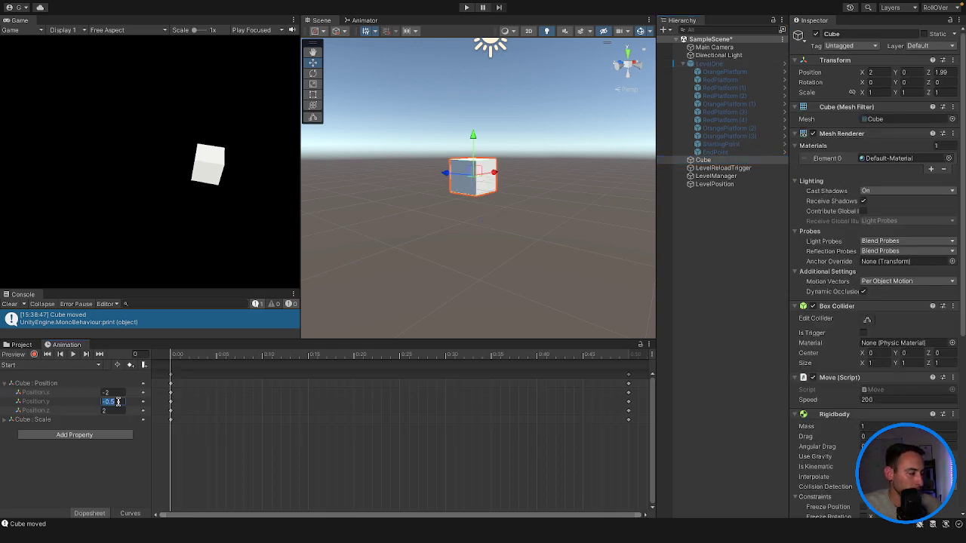
{"action": "left_click", "coordinate": [627, 356]}
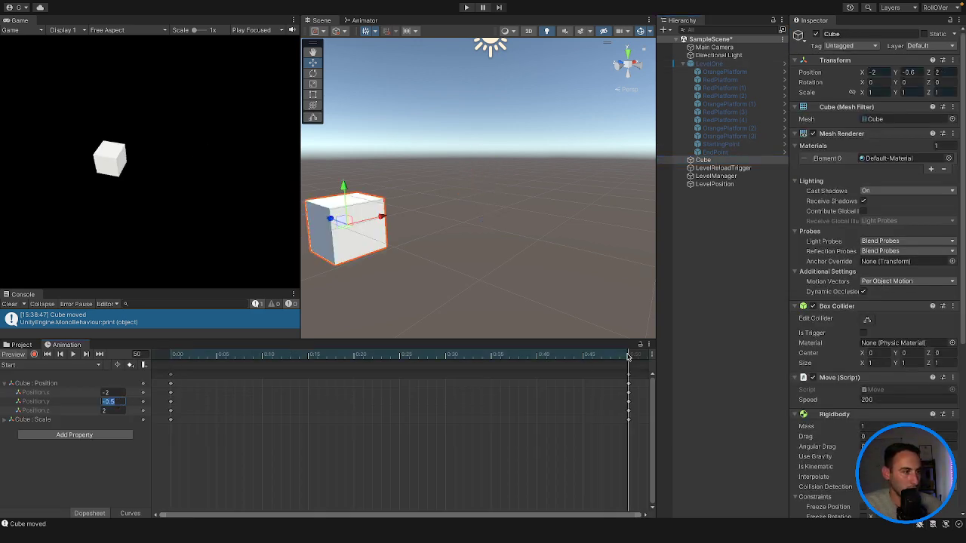
{"action": "left_click", "coordinate": [381, 356]}
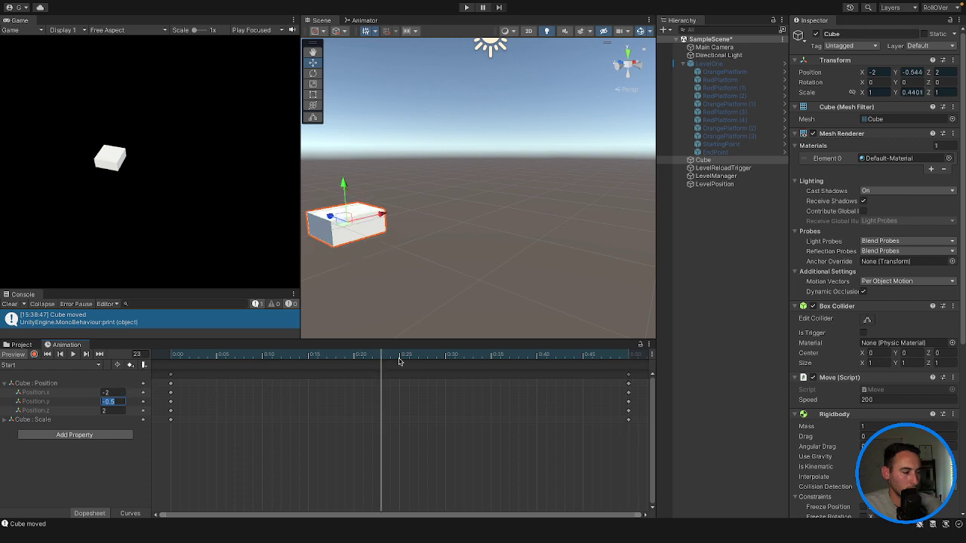
{"action": "left_click", "coordinate": [171, 357]}
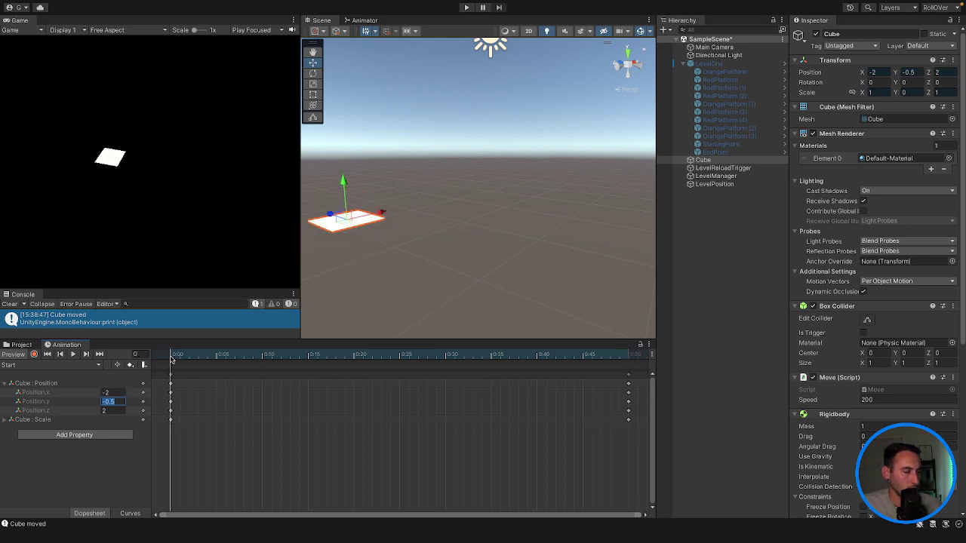
{"action": "left_click", "coordinate": [724, 64]}
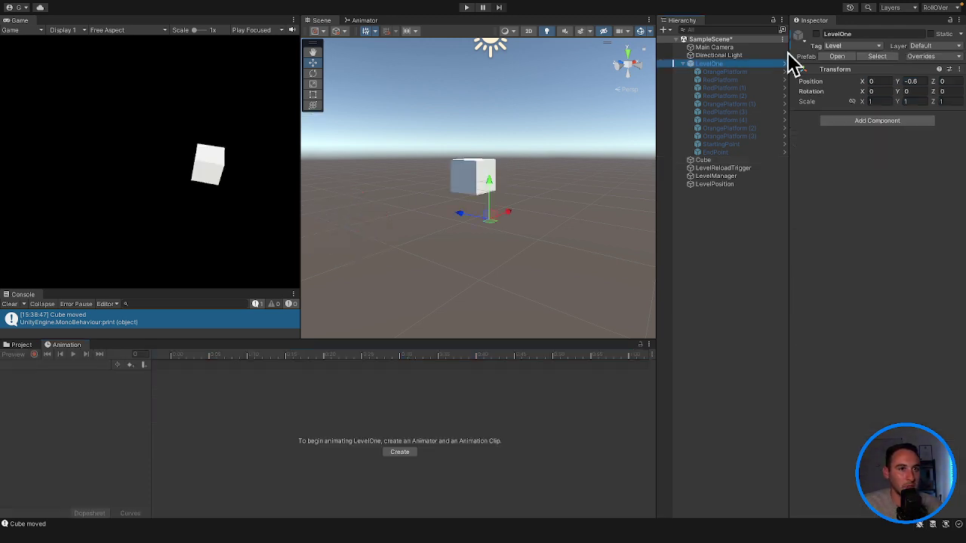
{"action": "left_click", "coordinate": [816, 34]}
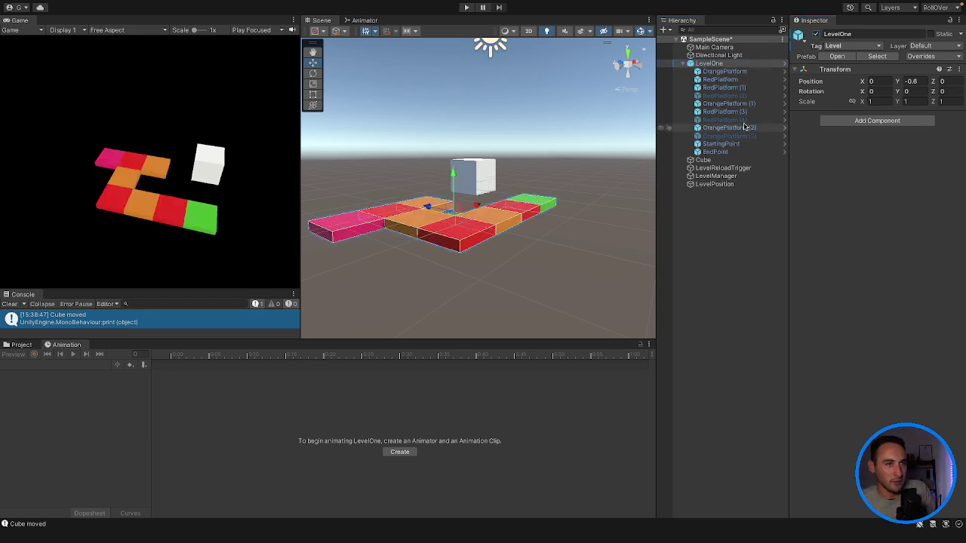
- Delete the Start clip from Assets/Animations, then go back to the Animation panel
{"action": "left_click", "coordinate": [27, 345]}
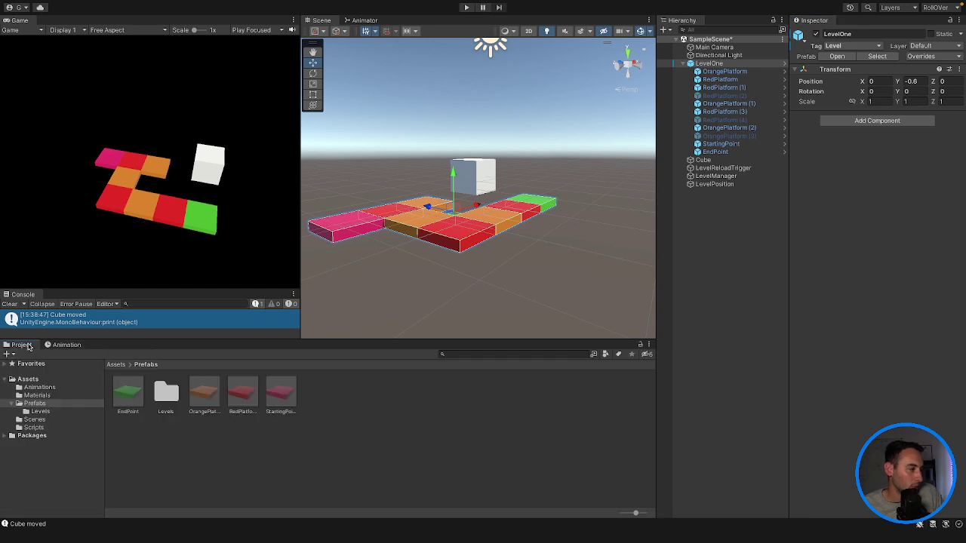
{"action": "left_click", "coordinate": [39, 387]}
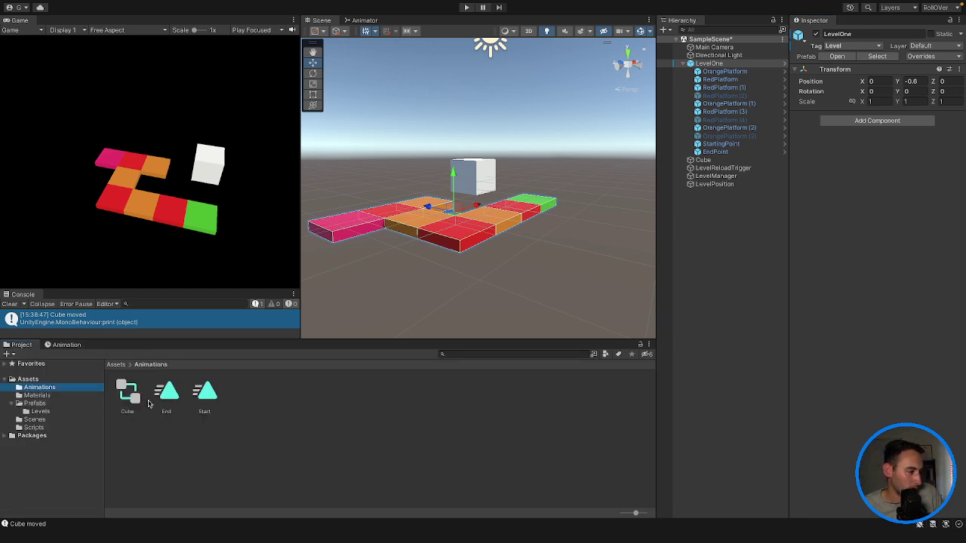
{"action": "right_click", "coordinate": [204, 392]}
{"action": "left_click", "coordinate": [263, 295]}
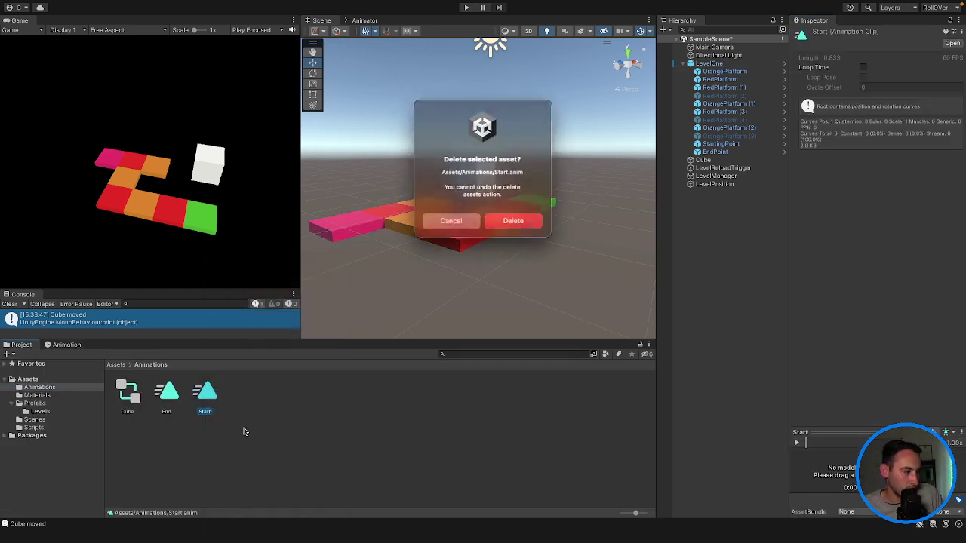
{"action": "left_click", "coordinate": [507, 221]}
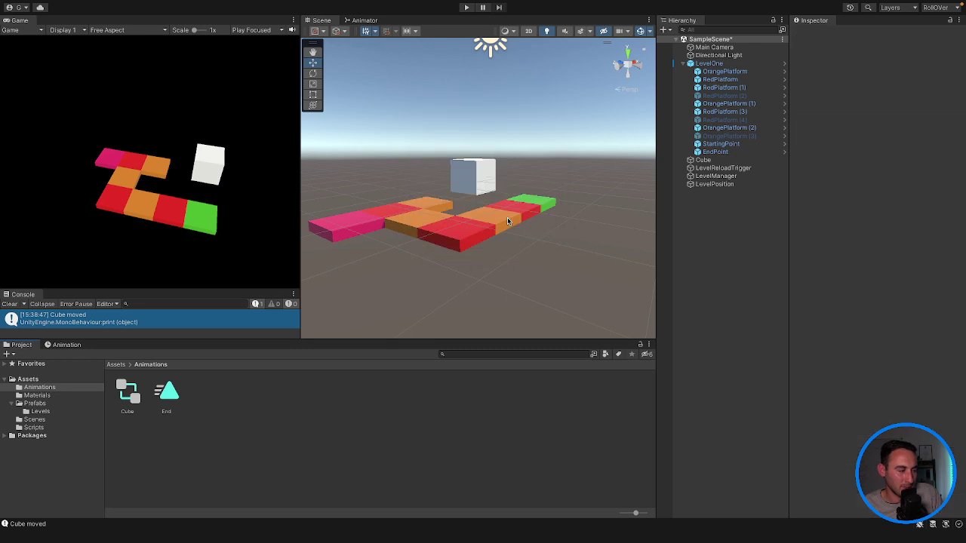
{"action": "left_click", "coordinate": [66, 345]}
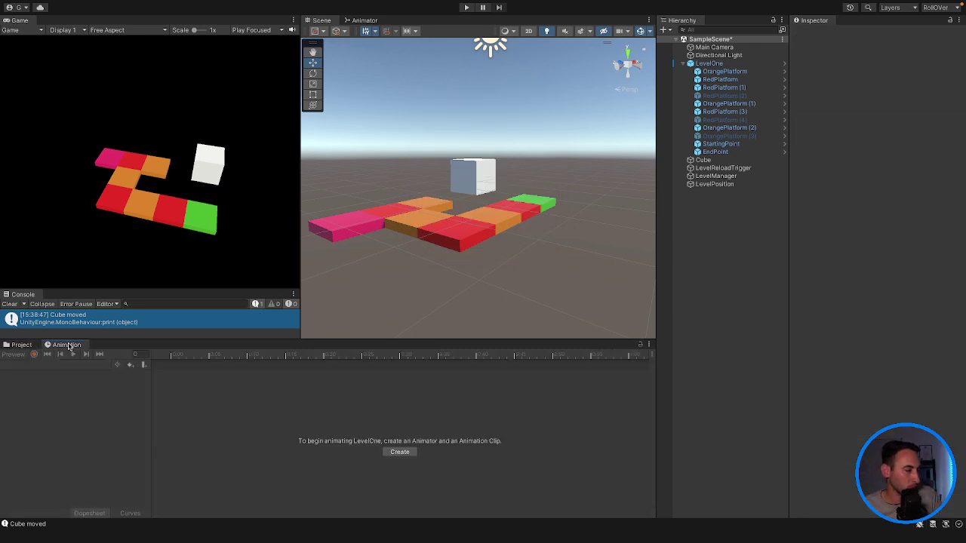
- Move the cube onto the pink start platform at Position X -2, Z 2
{"action": "left_click", "coordinate": [703, 160]}
{"action": "left_click", "coordinate": [943, 72]}
{"action": "type", "text": "-2"}
{"action": "key", "text": "Escape"}
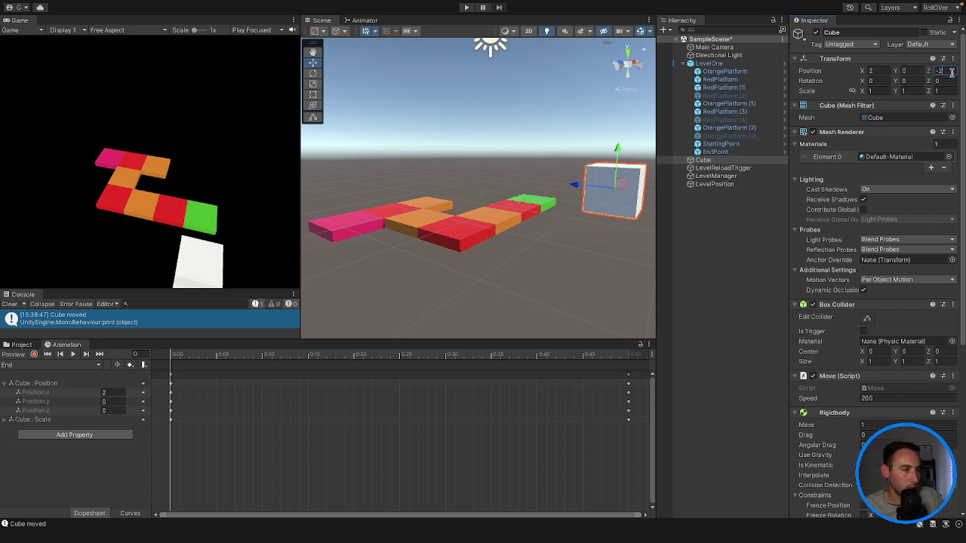
{"action": "left_click_drag", "start_coordinate": [577, 187], "coordinate": [356, 201]}
{"action": "left_click", "coordinate": [423, 193]}
{"action": "left_click", "coordinate": [468, 172]}
{"action": "middle_click_drag", "start_coordinate": [356, 201], "coordinate": [424, 198]}
{"action": "left_click_drag", "start_coordinate": [383, 182], "coordinate": [401, 187]}
{"action": "left_click", "coordinate": [947, 73]}
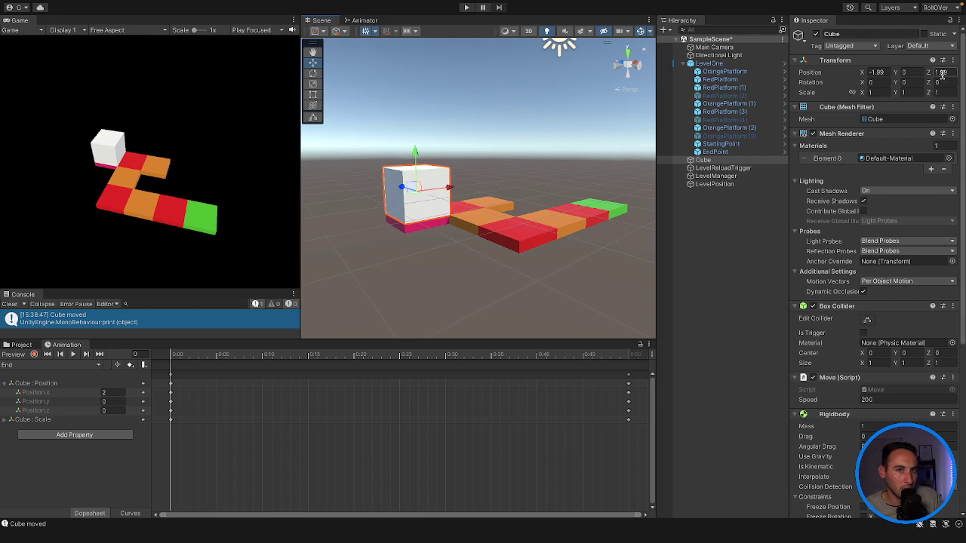
{"action": "type", "text": "2"}
{"action": "left_click", "coordinate": [887, 72]}
{"action": "type", "text": "-2"}
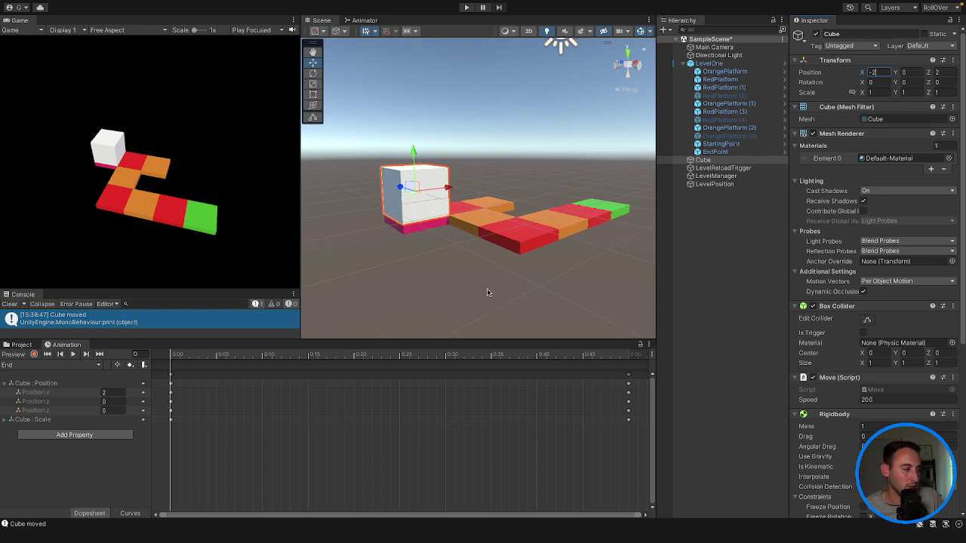
- Create and save a new animation clip named Start for the cube
{"action": "left_click", "coordinate": [82, 365]}
{"action": "left_click", "coordinate": [36, 382]}
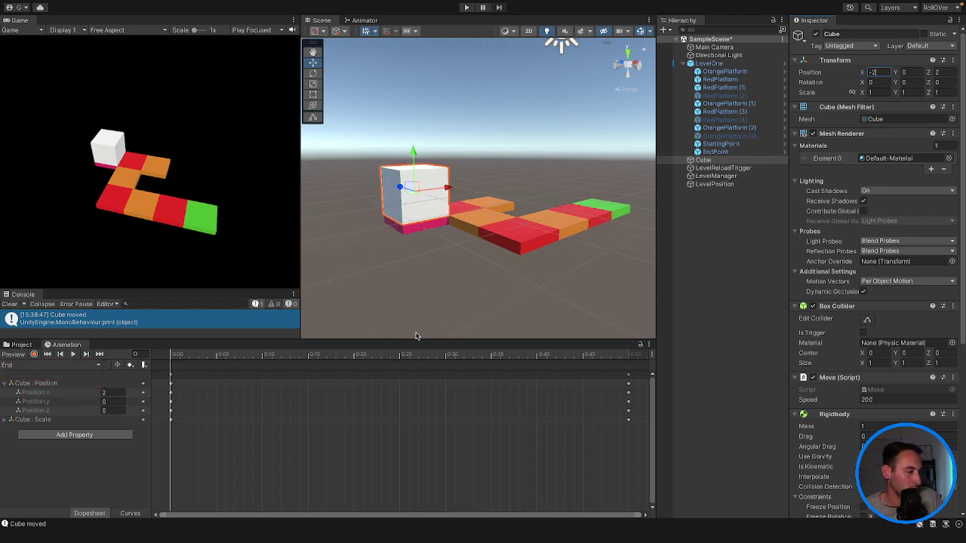
{"action": "type", "text": "Start"}
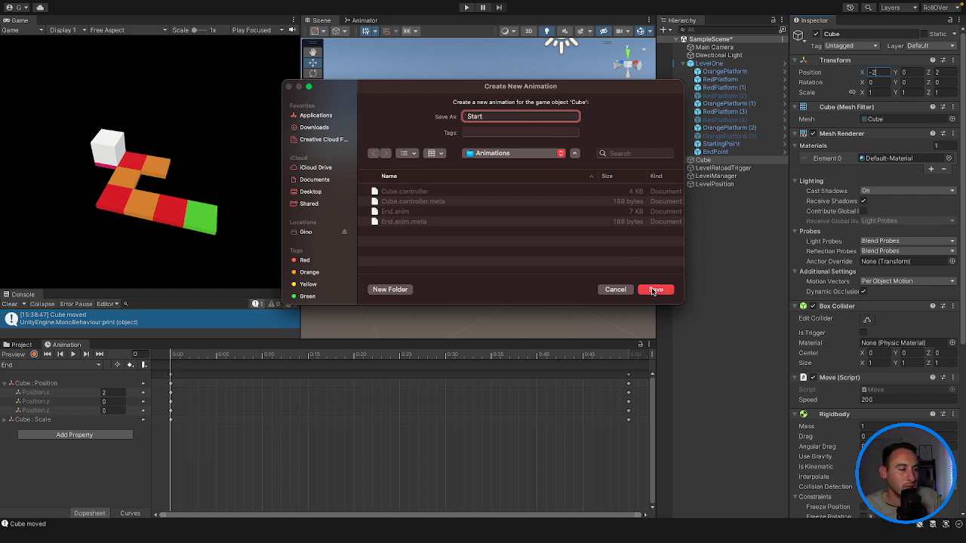
{"action": "left_click", "coordinate": [654, 289]}
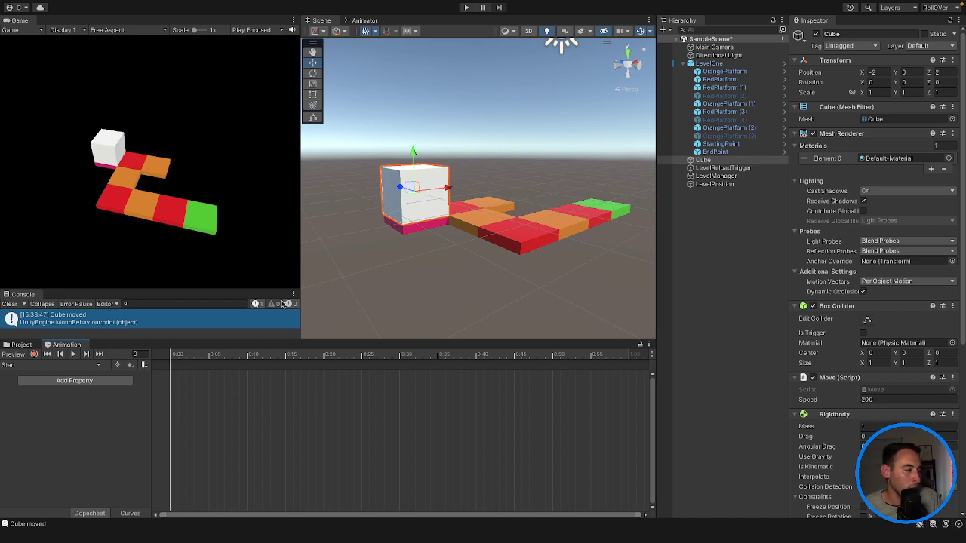
- Record trial keys of Scale Y 0 and Position Y -0.5 at frame 50, scrub to test, then undo them
{"action": "left_click", "coordinate": [34, 353]}
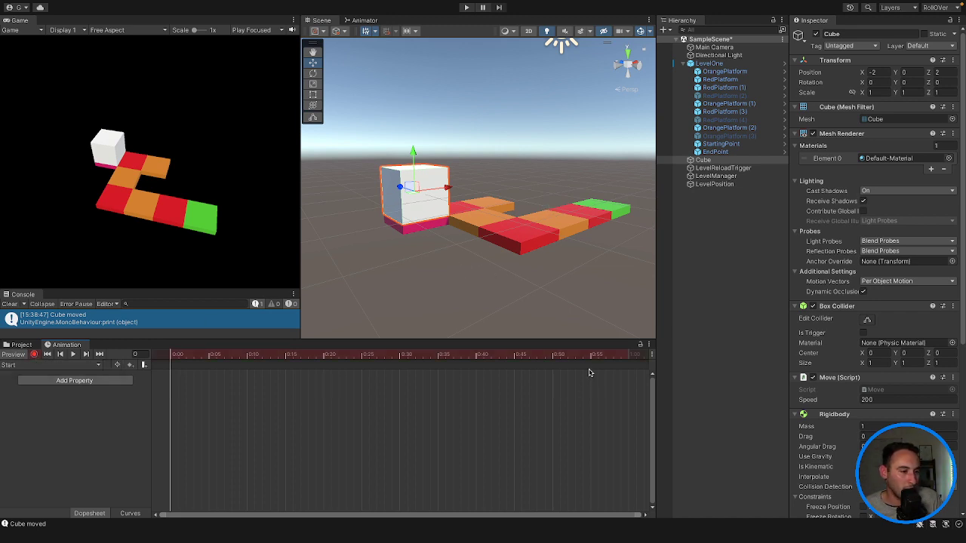
{"action": "left_click", "coordinate": [552, 355]}
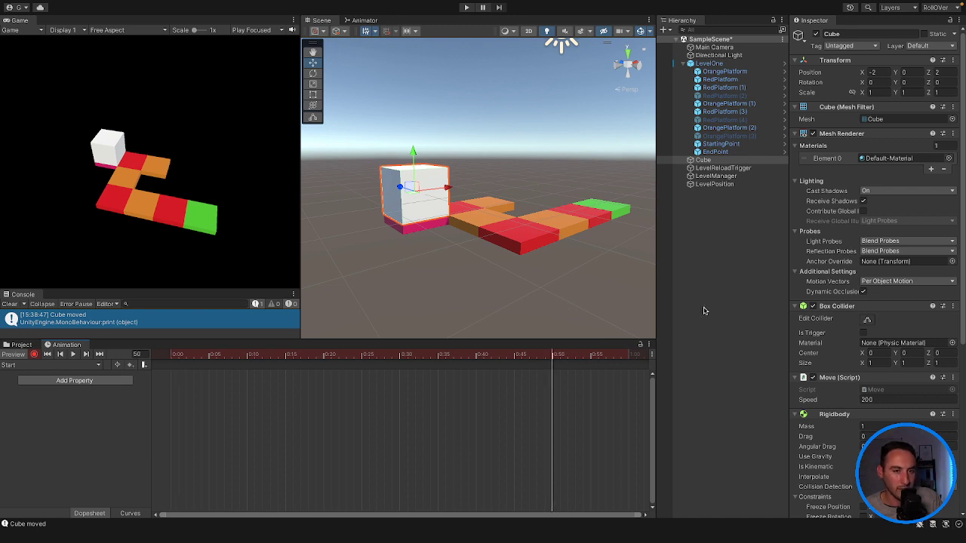
{"action": "left_click", "coordinate": [910, 91]}
{"action": "type", "text": "0"}
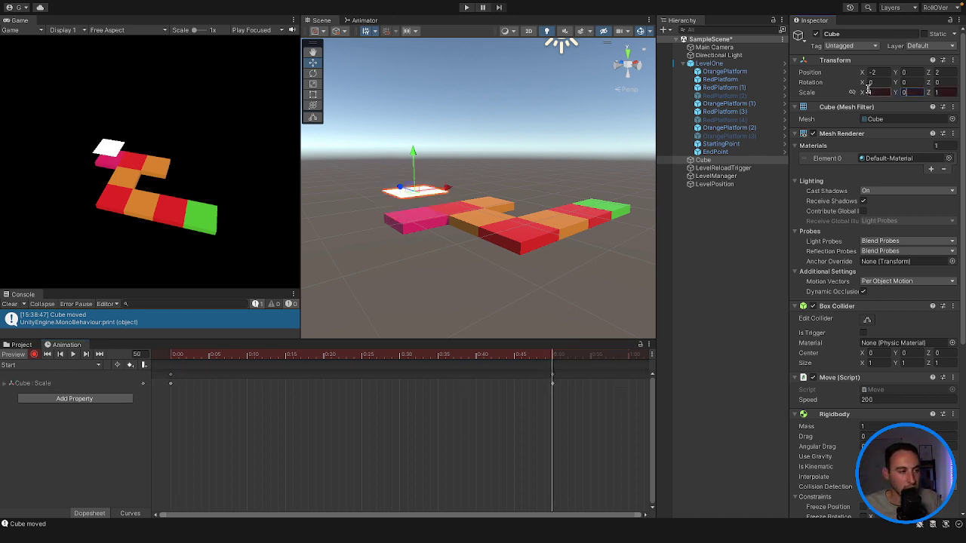
{"action": "left_click", "coordinate": [920, 73]}
{"action": "type", "text": "-0.5"}
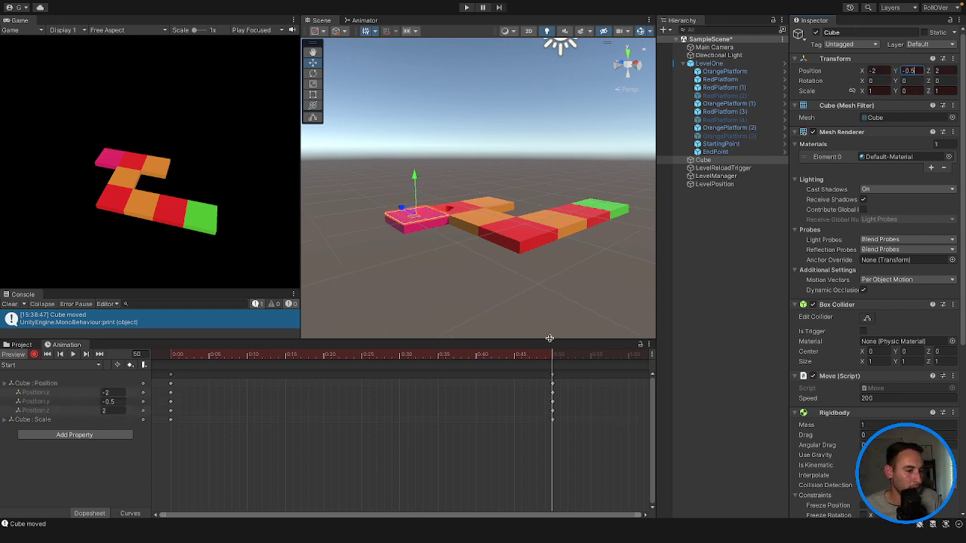
{"action": "left_click_drag", "start_coordinate": [552, 354], "coordinate": [117, 359]}
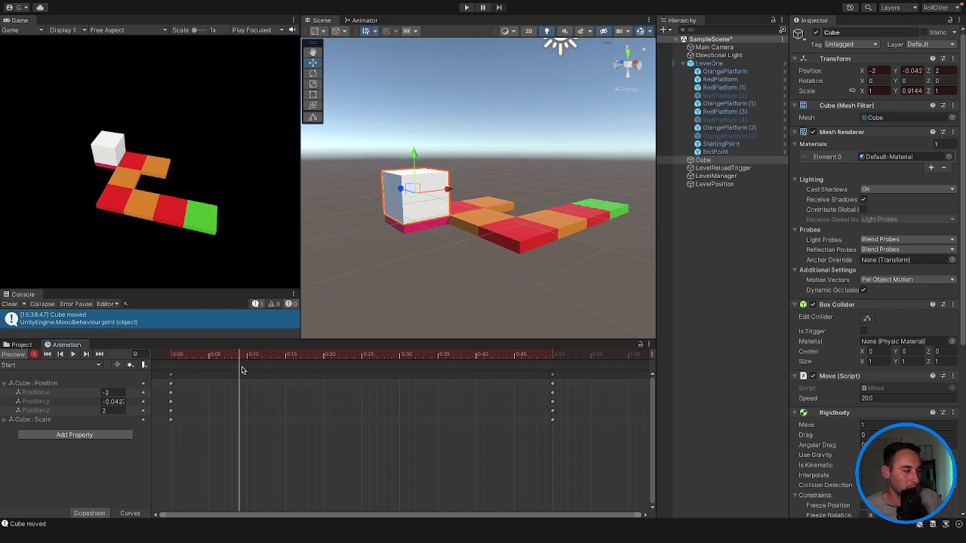
{"action": "left_click_drag", "start_coordinate": [172, 357], "coordinate": [555, 359]}
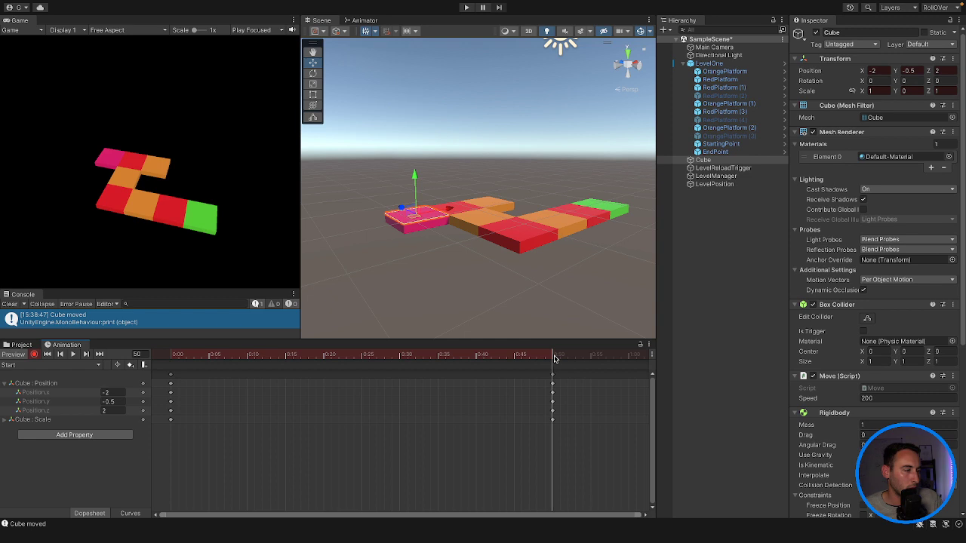
{"action": "key", "text": "ctrl+z"}
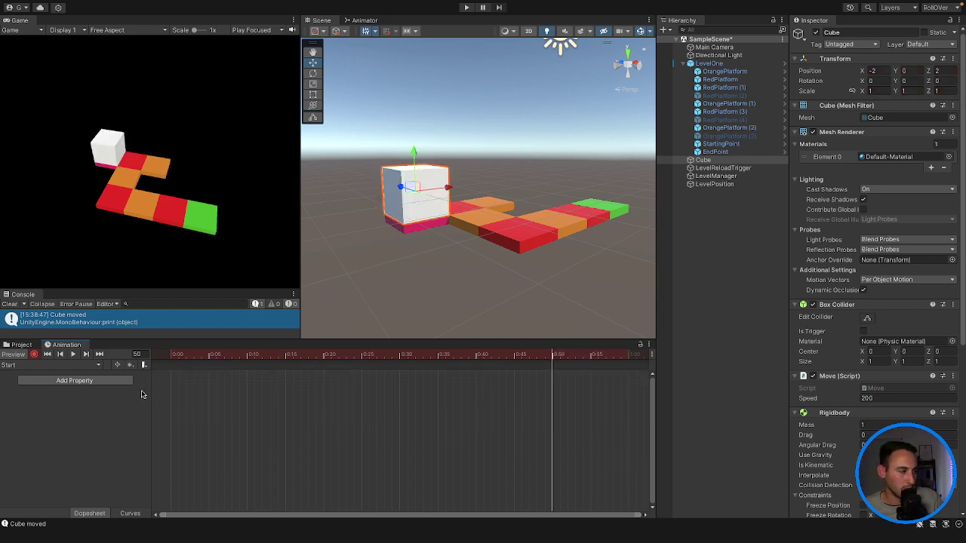
- At frame 0, flatten the cube to Scale Y 0 and Position Y -0.5
{"action": "left_click", "coordinate": [172, 357]}
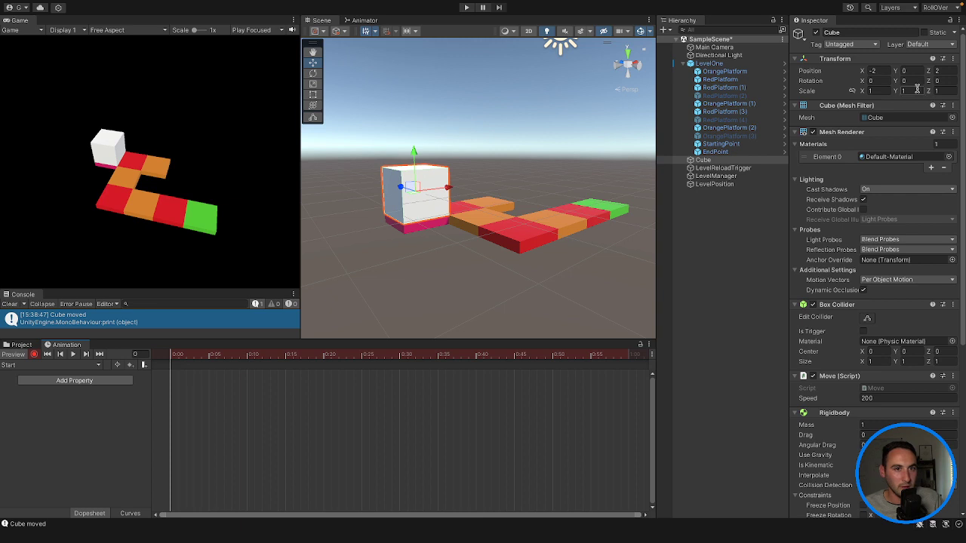
{"action": "left_click", "coordinate": [33, 354]}
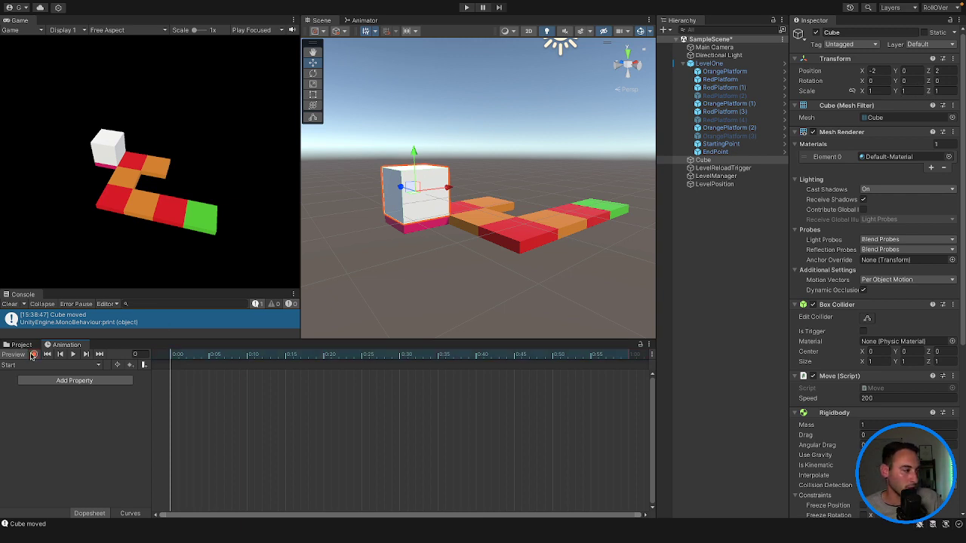
{"action": "left_click", "coordinate": [912, 90]}
{"action": "type", "text": "0"}
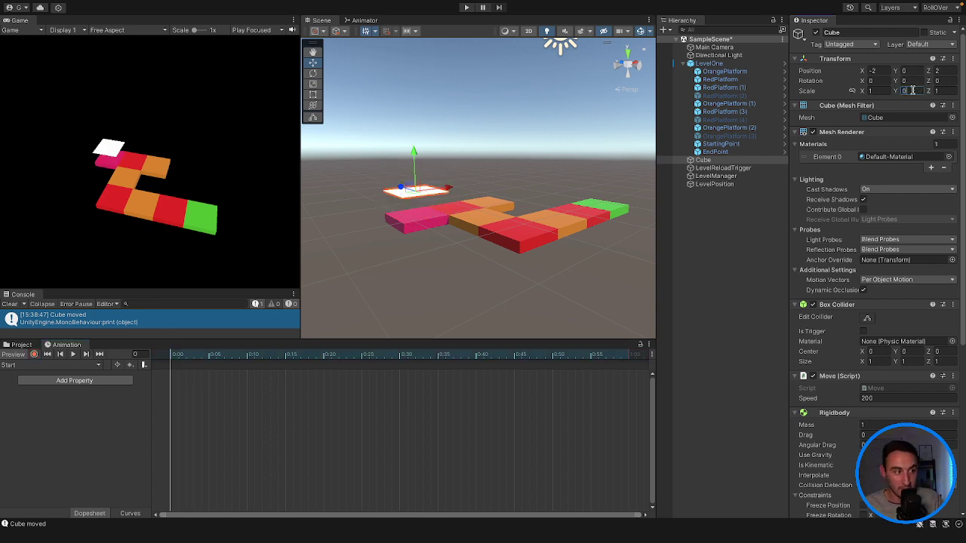
{"action": "left_click", "coordinate": [919, 71]}
{"action": "type", "text": "-0."}
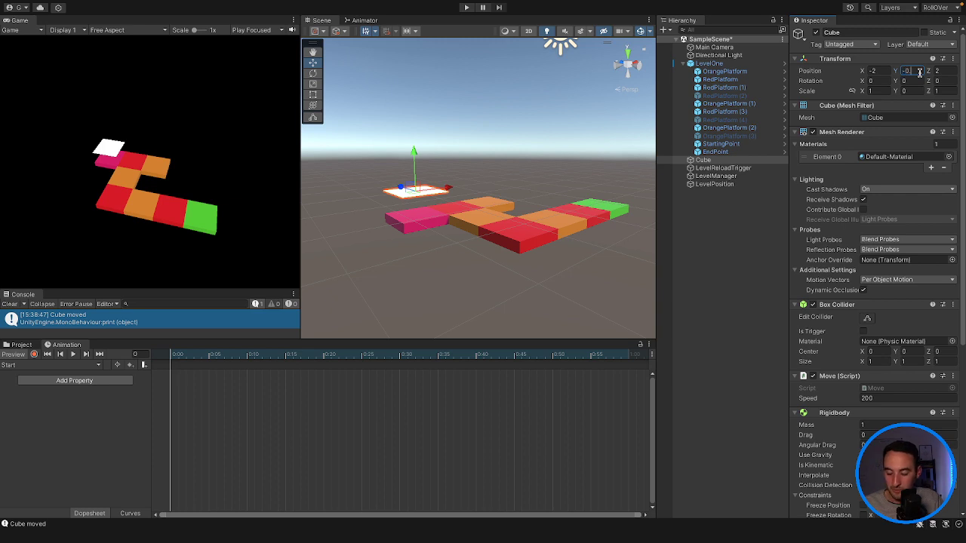
{"action": "type", "text": "5"}
{"action": "scroll", "coordinate": [918, 71], "scroll_direction": "down", "scroll_amount": 1}
- With recording on at frame 50, key the cube at Scale Y 1 and Position Y 0
{"action": "left_click", "coordinate": [34, 354]}
{"action": "left_click", "coordinate": [552, 354]}
{"action": "scroll", "coordinate": [918, 71], "scroll_direction": "up", "scroll_amount": 1}
{"action": "left_click", "coordinate": [917, 71]}
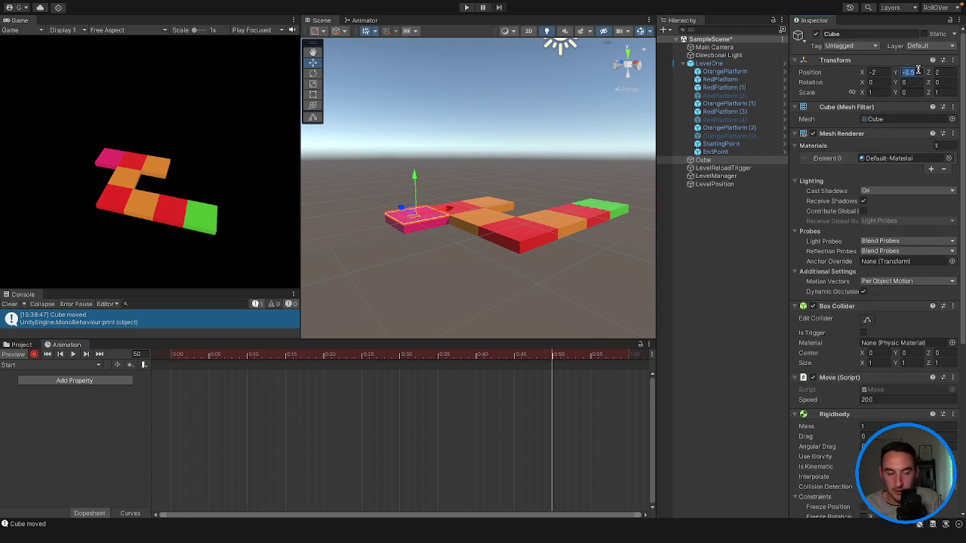
{"action": "left_click", "coordinate": [917, 92]}
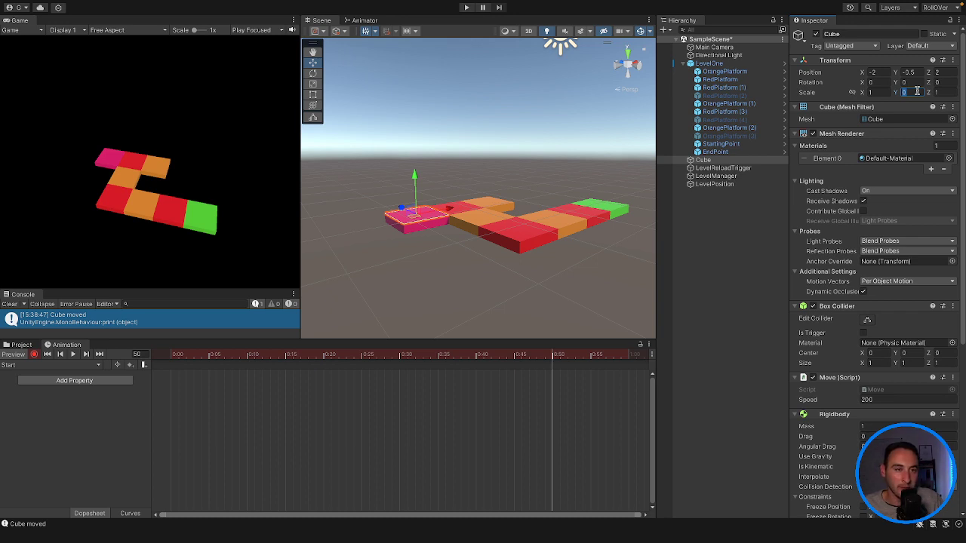
{"action": "type", "text": "1"}
{"action": "left_click", "coordinate": [918, 72]}
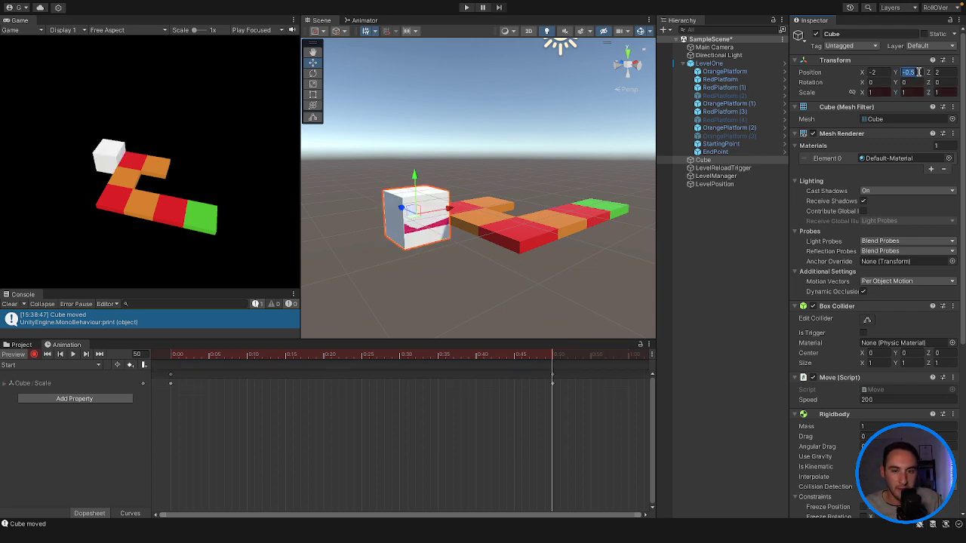
{"action": "type", "text": "0"}
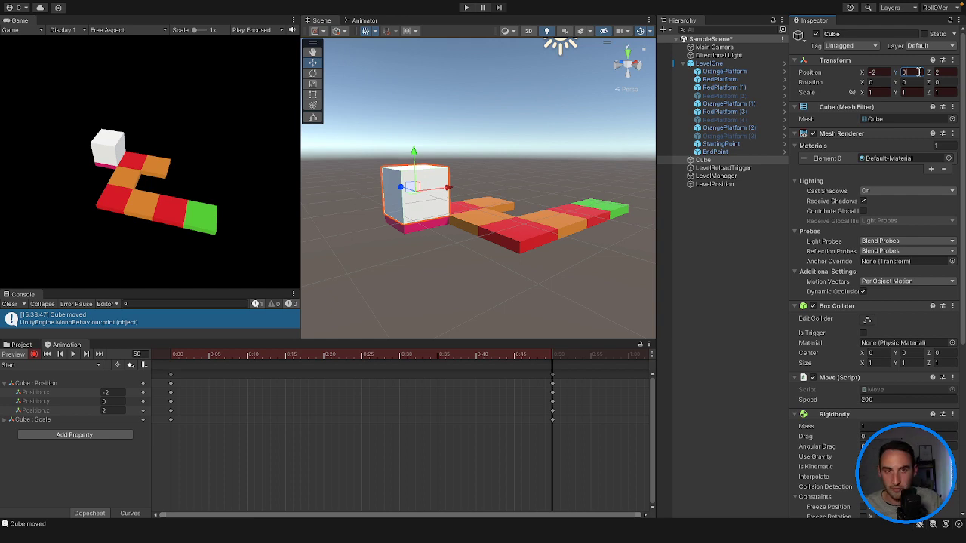
{"action": "scroll", "coordinate": [919, 72], "scroll_direction": "down", "scroll_amount": 1}
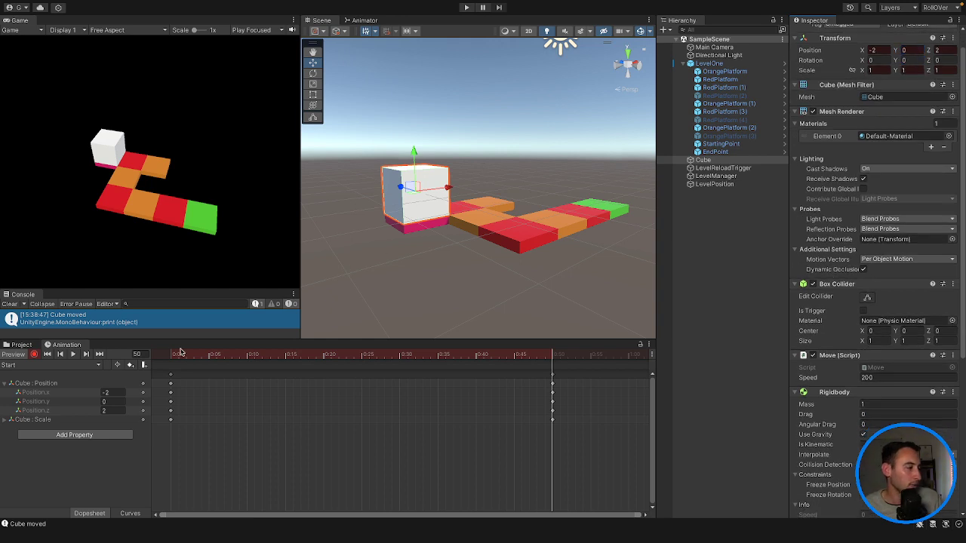
- Stop recording, select the Start clip and LevelOne, and play-test the cube rising from the ground
{"action": "left_click", "coordinate": [33, 354]}
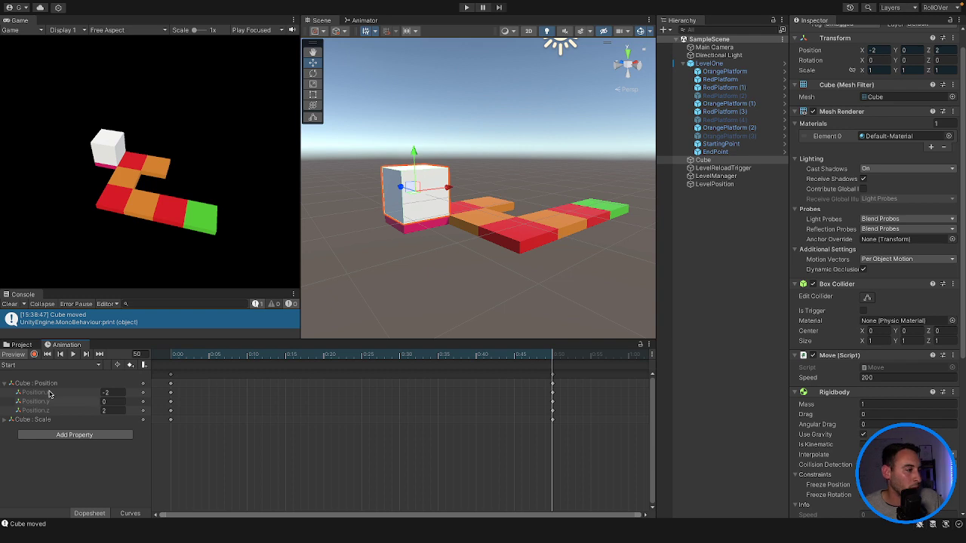
{"action": "left_click", "coordinate": [18, 345]}
{"action": "left_click", "coordinate": [201, 398]}
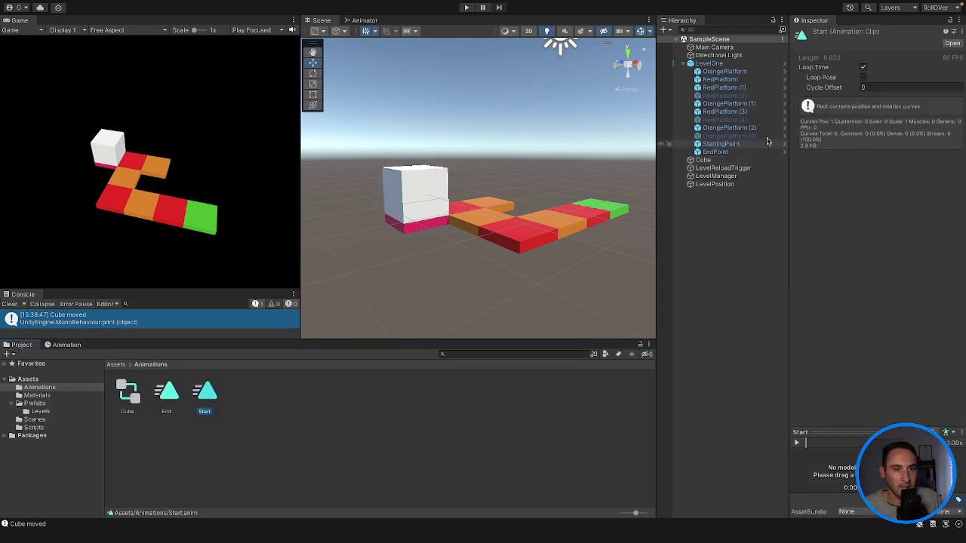
{"action": "left_click", "coordinate": [690, 65]}
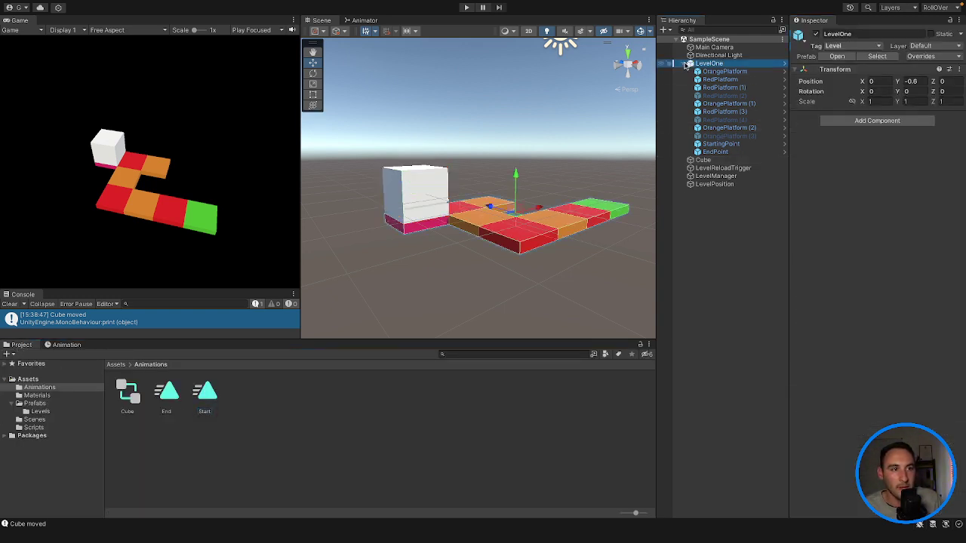
{"action": "left_click", "coordinate": [467, 9]}
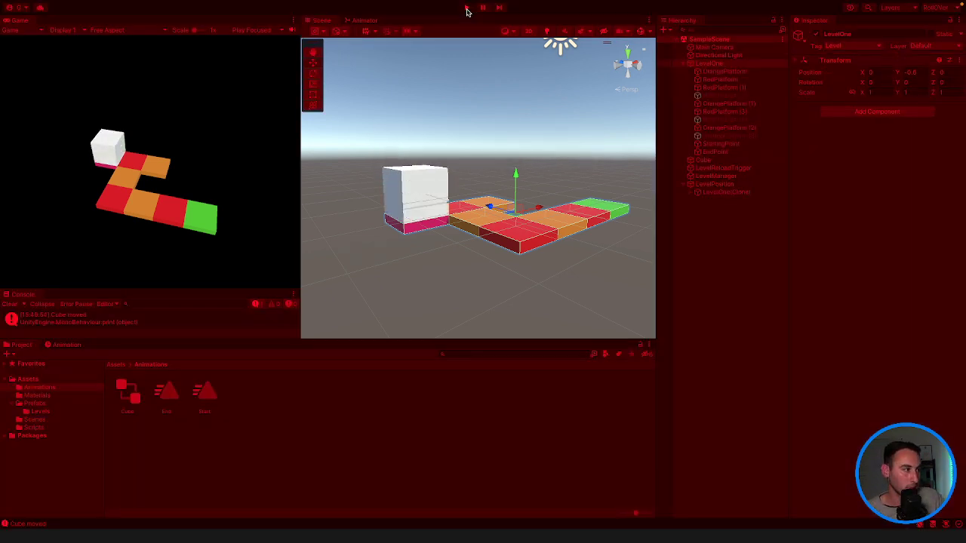
- Pull the Start clip's final keyframes back to about frame 25 and play-test the result
{"action": "left_click", "coordinate": [467, 8]}
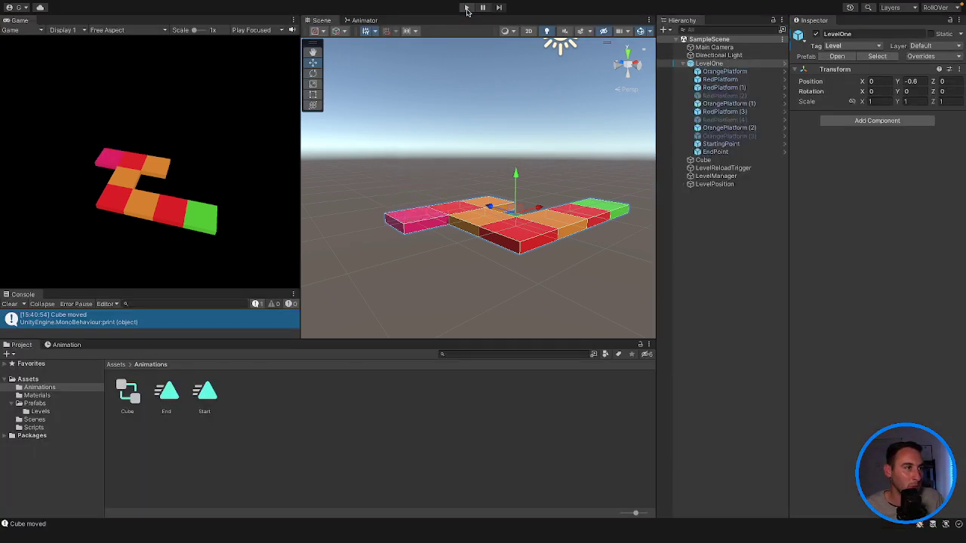
{"action": "left_click", "coordinate": [66, 345]}
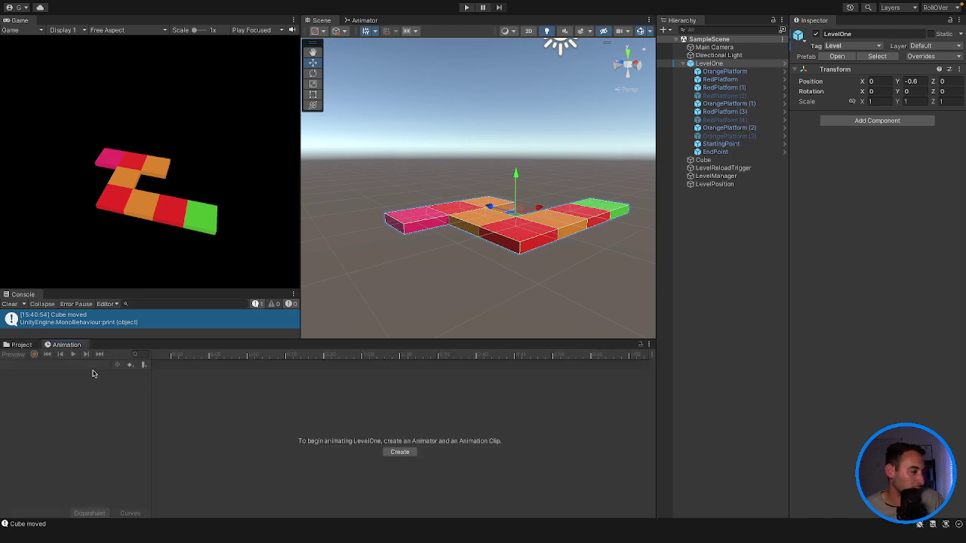
{"action": "left_click", "coordinate": [703, 160]}
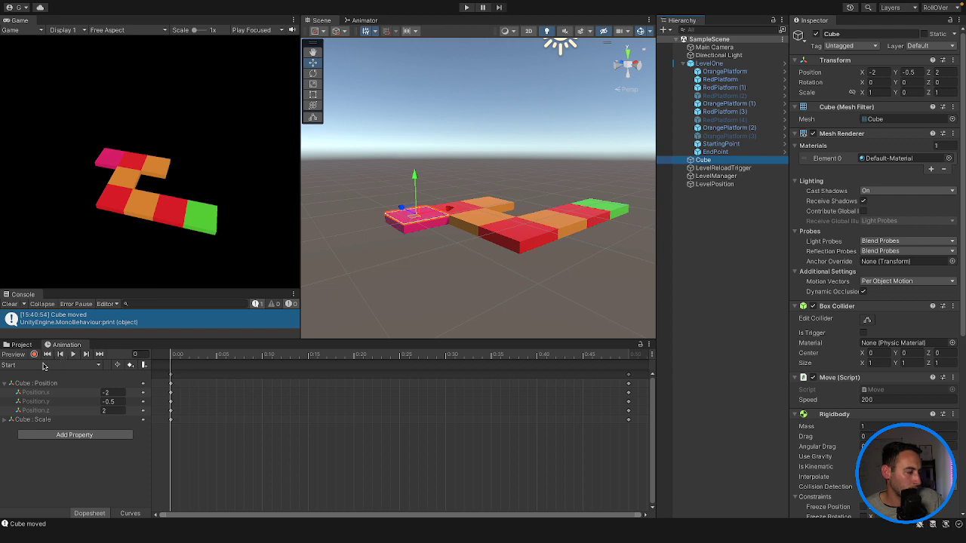
{"action": "left_click_drag", "start_coordinate": [636, 458], "coordinate": [400, 392]}
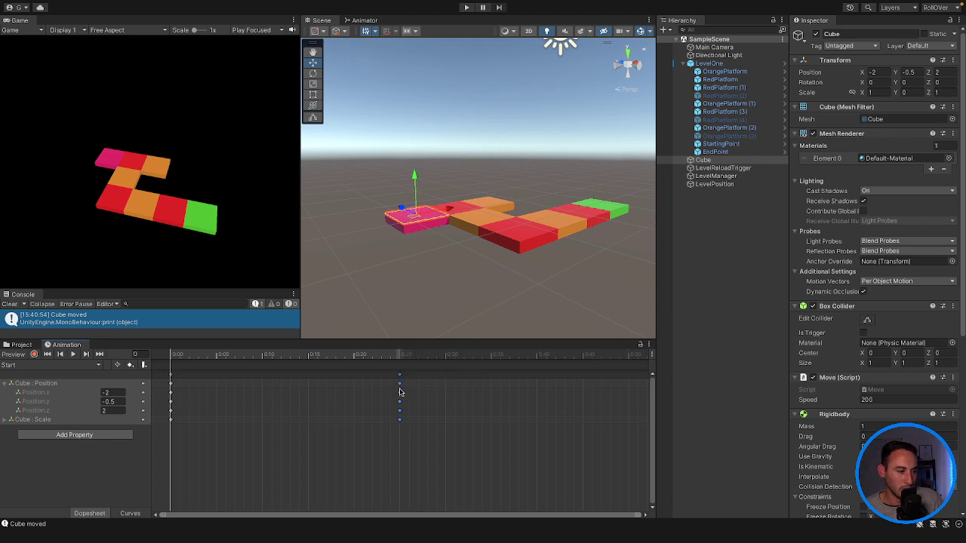
{"action": "left_click", "coordinate": [466, 7]}
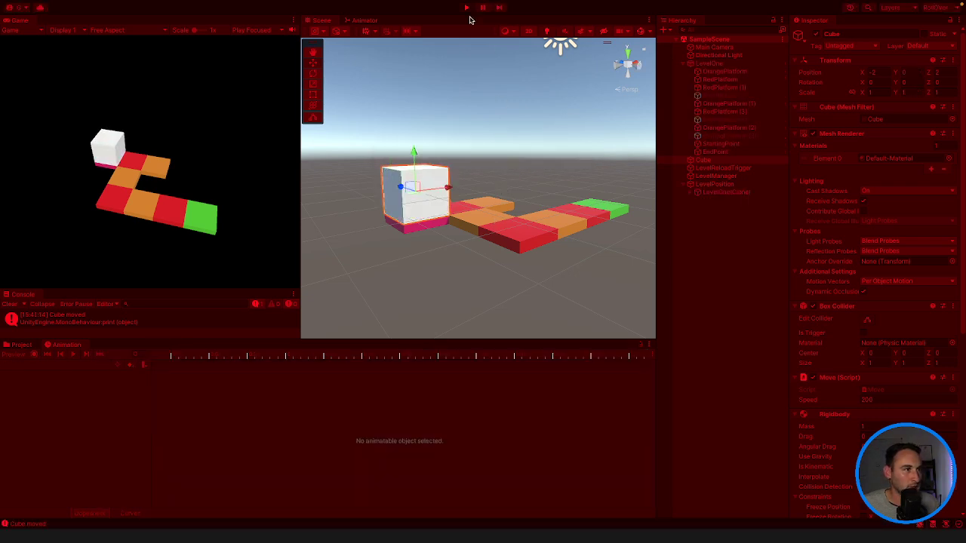
{"action": "left_click", "coordinate": [466, 8]}
- Move the Start clip's final keyframes to 0:30, then preview and play-test the cube's rise
{"action": "left_click", "coordinate": [21, 345]}
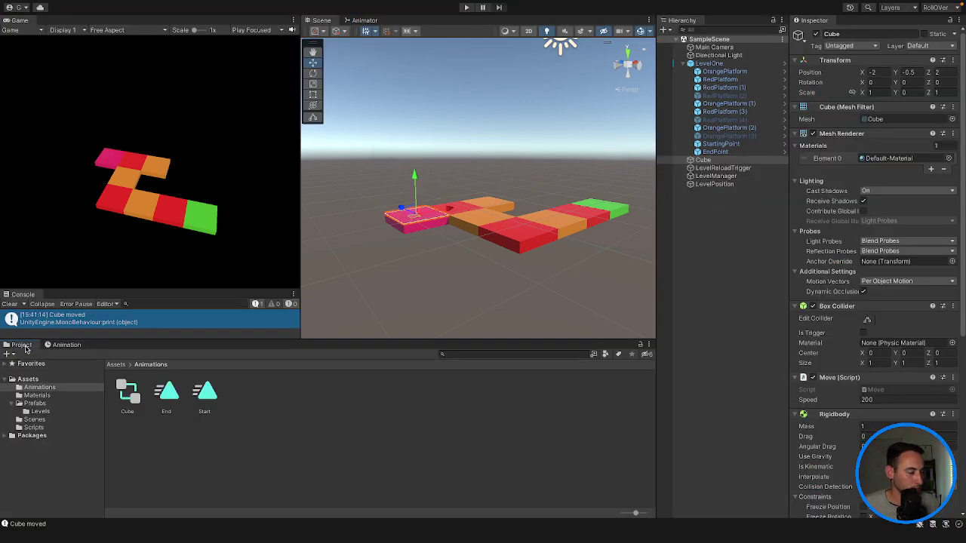
{"action": "left_click", "coordinate": [66, 345]}
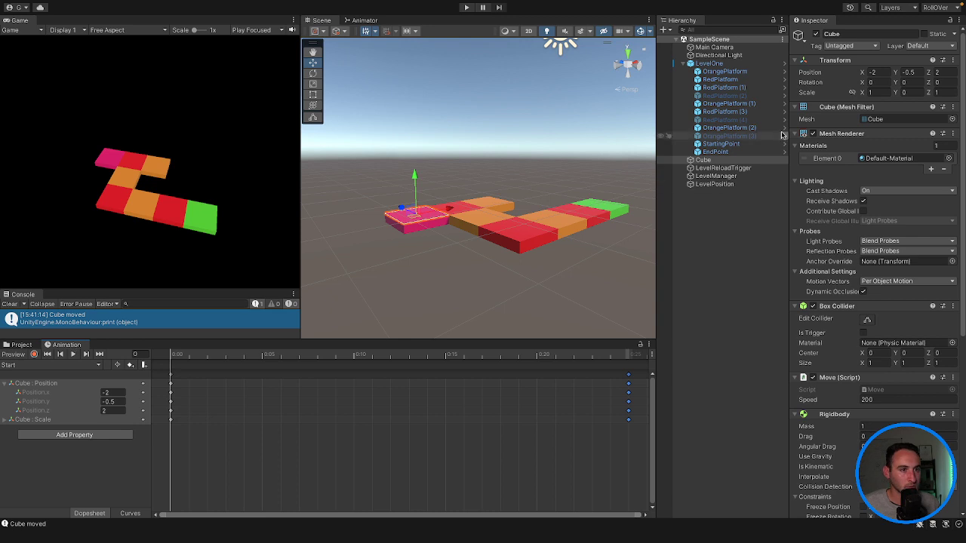
{"action": "left_click", "coordinate": [723, 167]}
{"action": "left_click", "coordinate": [702, 160]}
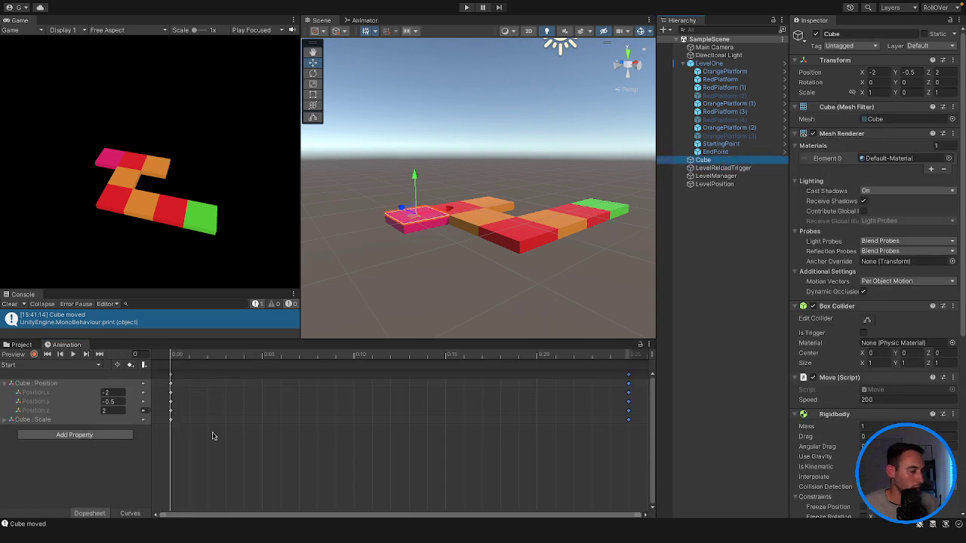
{"action": "scroll", "coordinate": [630, 447], "scroll_direction": "down", "scroll_amount": 5}
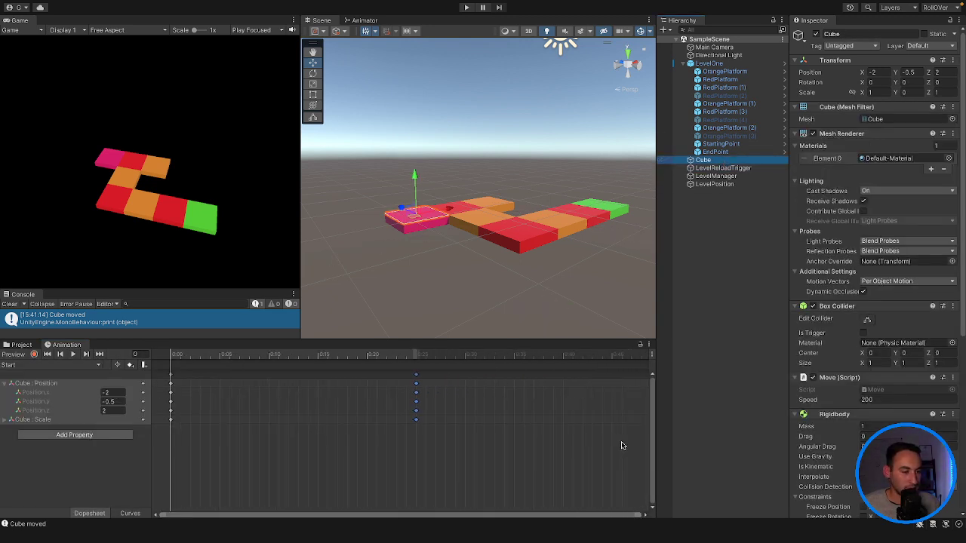
{"action": "left_click_drag", "start_coordinate": [421, 476], "coordinate": [449, 380]}
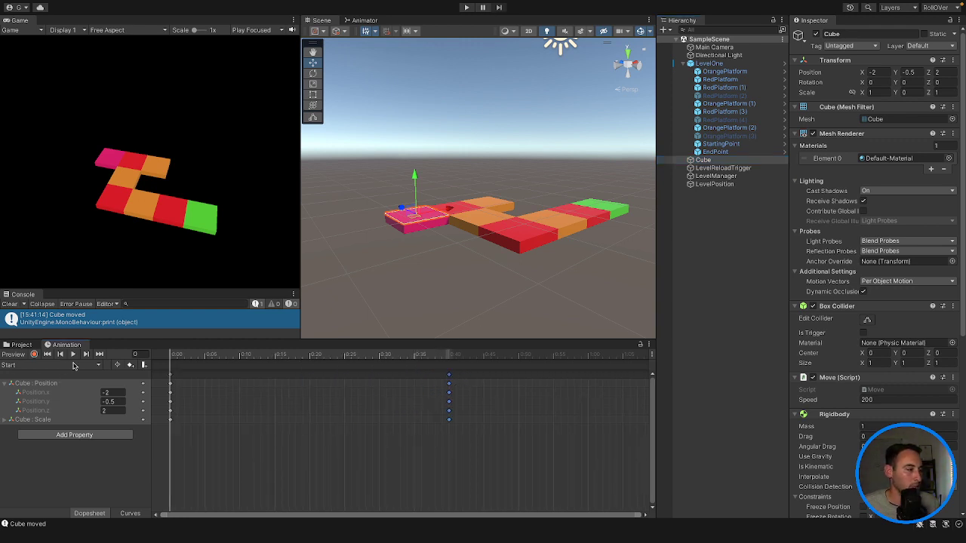
{"action": "left_click", "coordinate": [73, 355]}
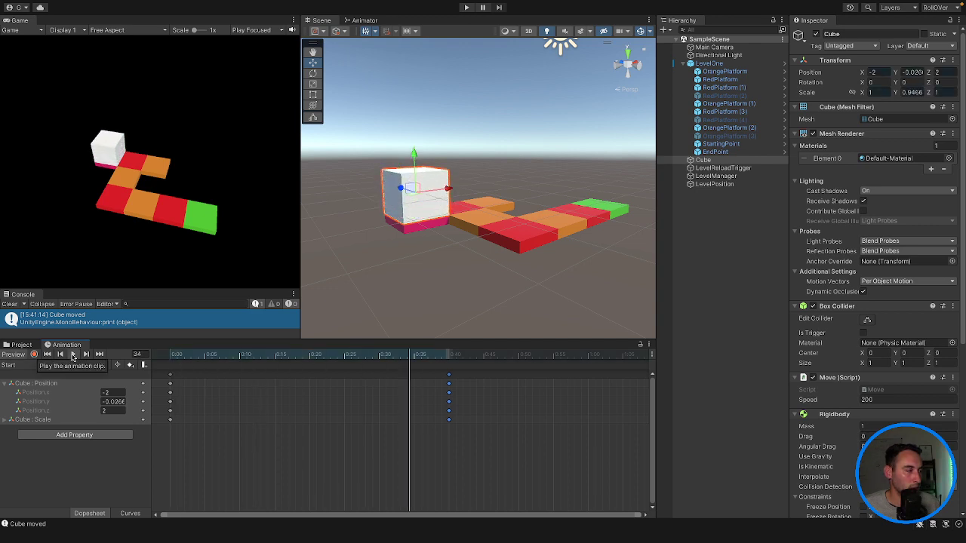
{"action": "left_click_drag", "start_coordinate": [449, 377], "coordinate": [379, 377]}
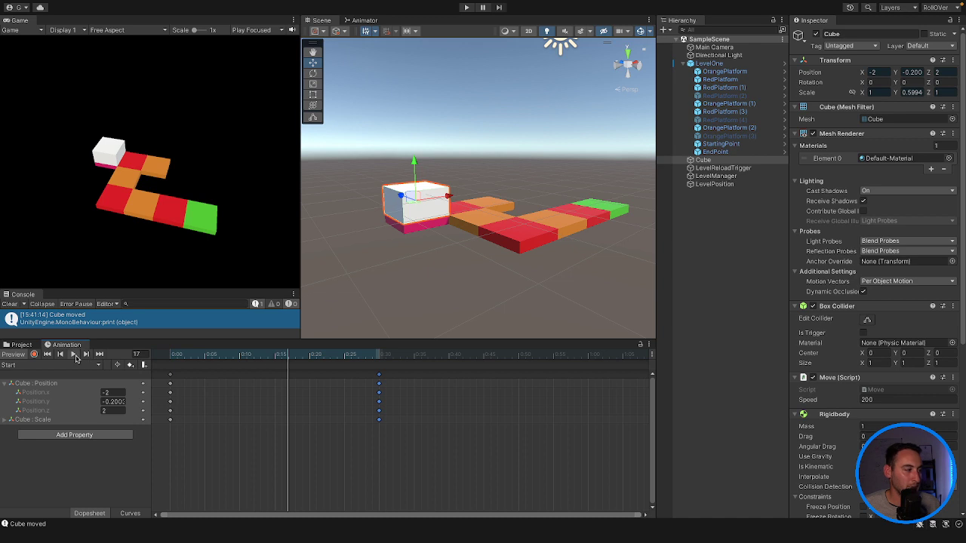
{"action": "left_click", "coordinate": [73, 354]}
{"action": "left_click", "coordinate": [466, 7]}
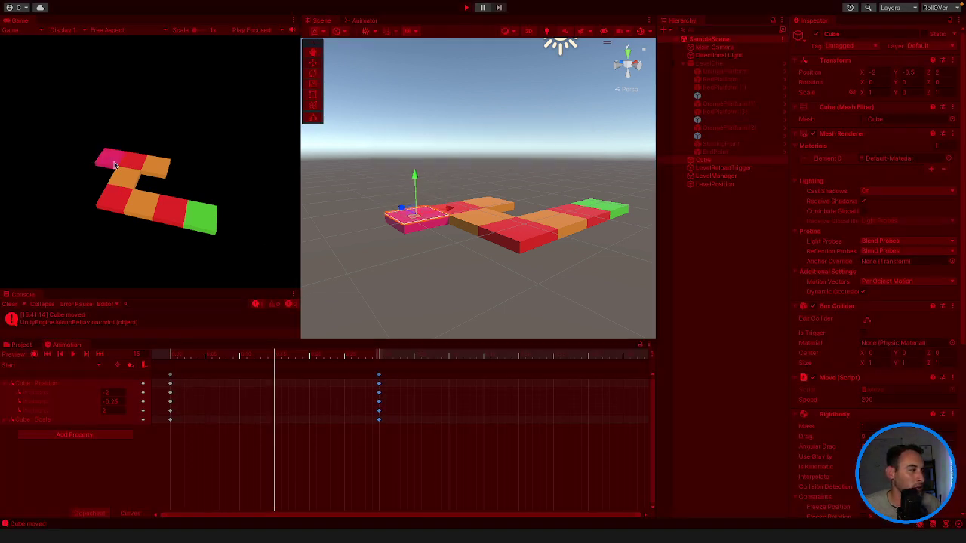
{"action": "left_click", "coordinate": [466, 8]}
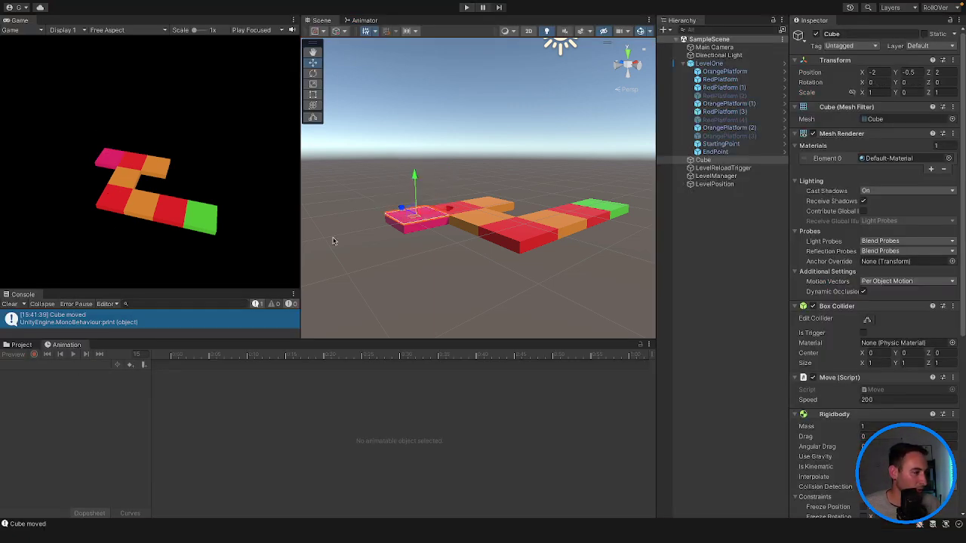
- Switch the cube to its End clip and pull the final keyframes in to about 0:30
{"action": "left_click", "coordinate": [722, 161]}
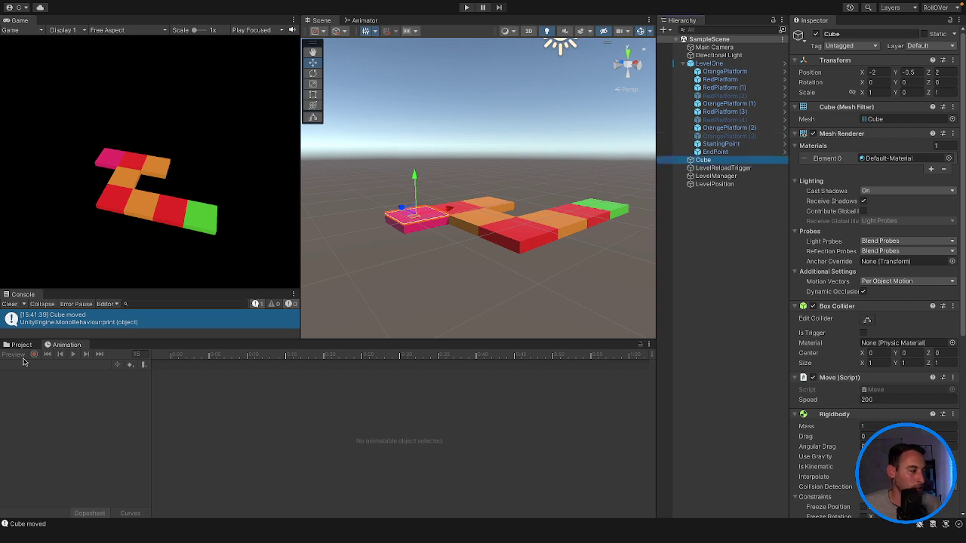
{"action": "left_click", "coordinate": [738, 266]}
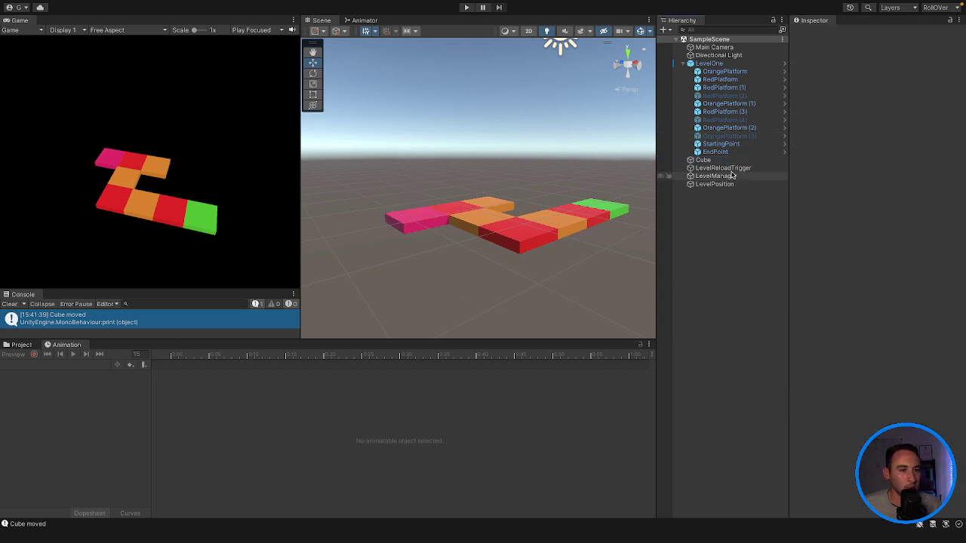
{"action": "left_click", "coordinate": [722, 160]}
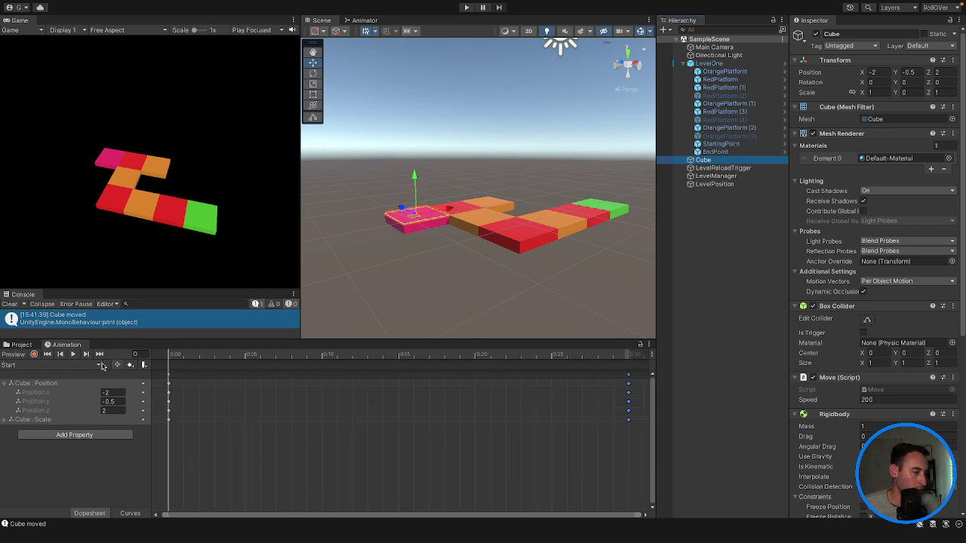
{"action": "left_click", "coordinate": [93, 366]}
{"action": "left_click", "coordinate": [30, 357]}
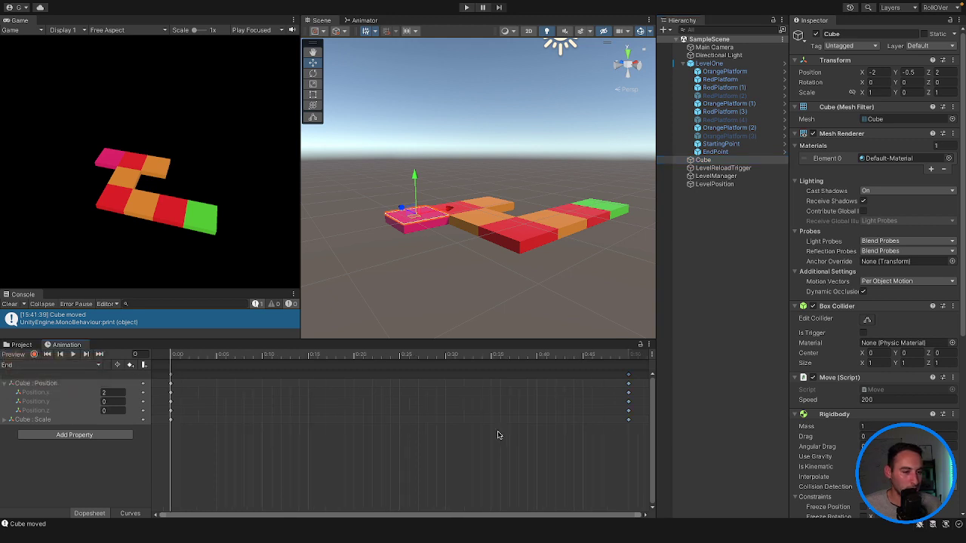
{"action": "left_click_drag", "start_coordinate": [600, 477], "coordinate": [513, 320]}
{"action": "left_click_drag", "start_coordinate": [565, 374], "coordinate": [408, 382]}
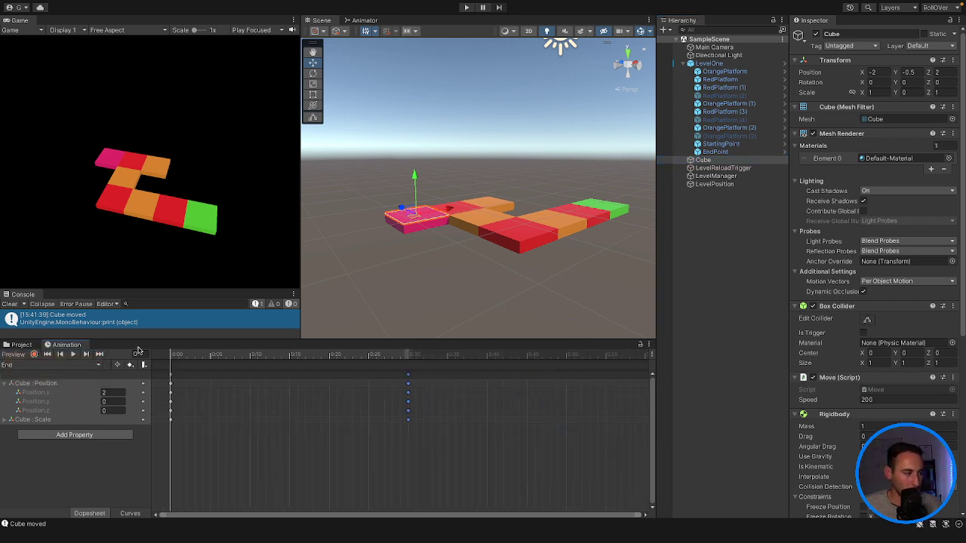
{"action": "left_click", "coordinate": [73, 355]}
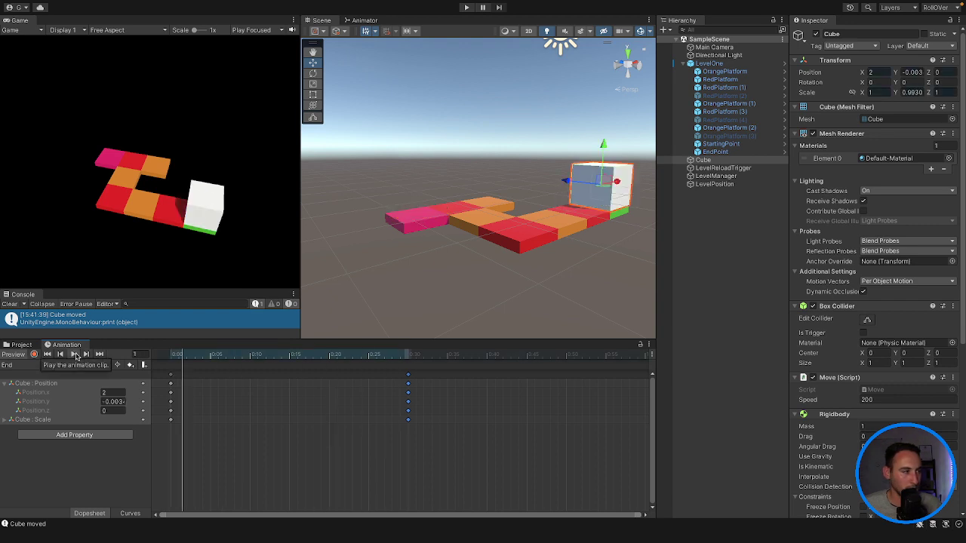